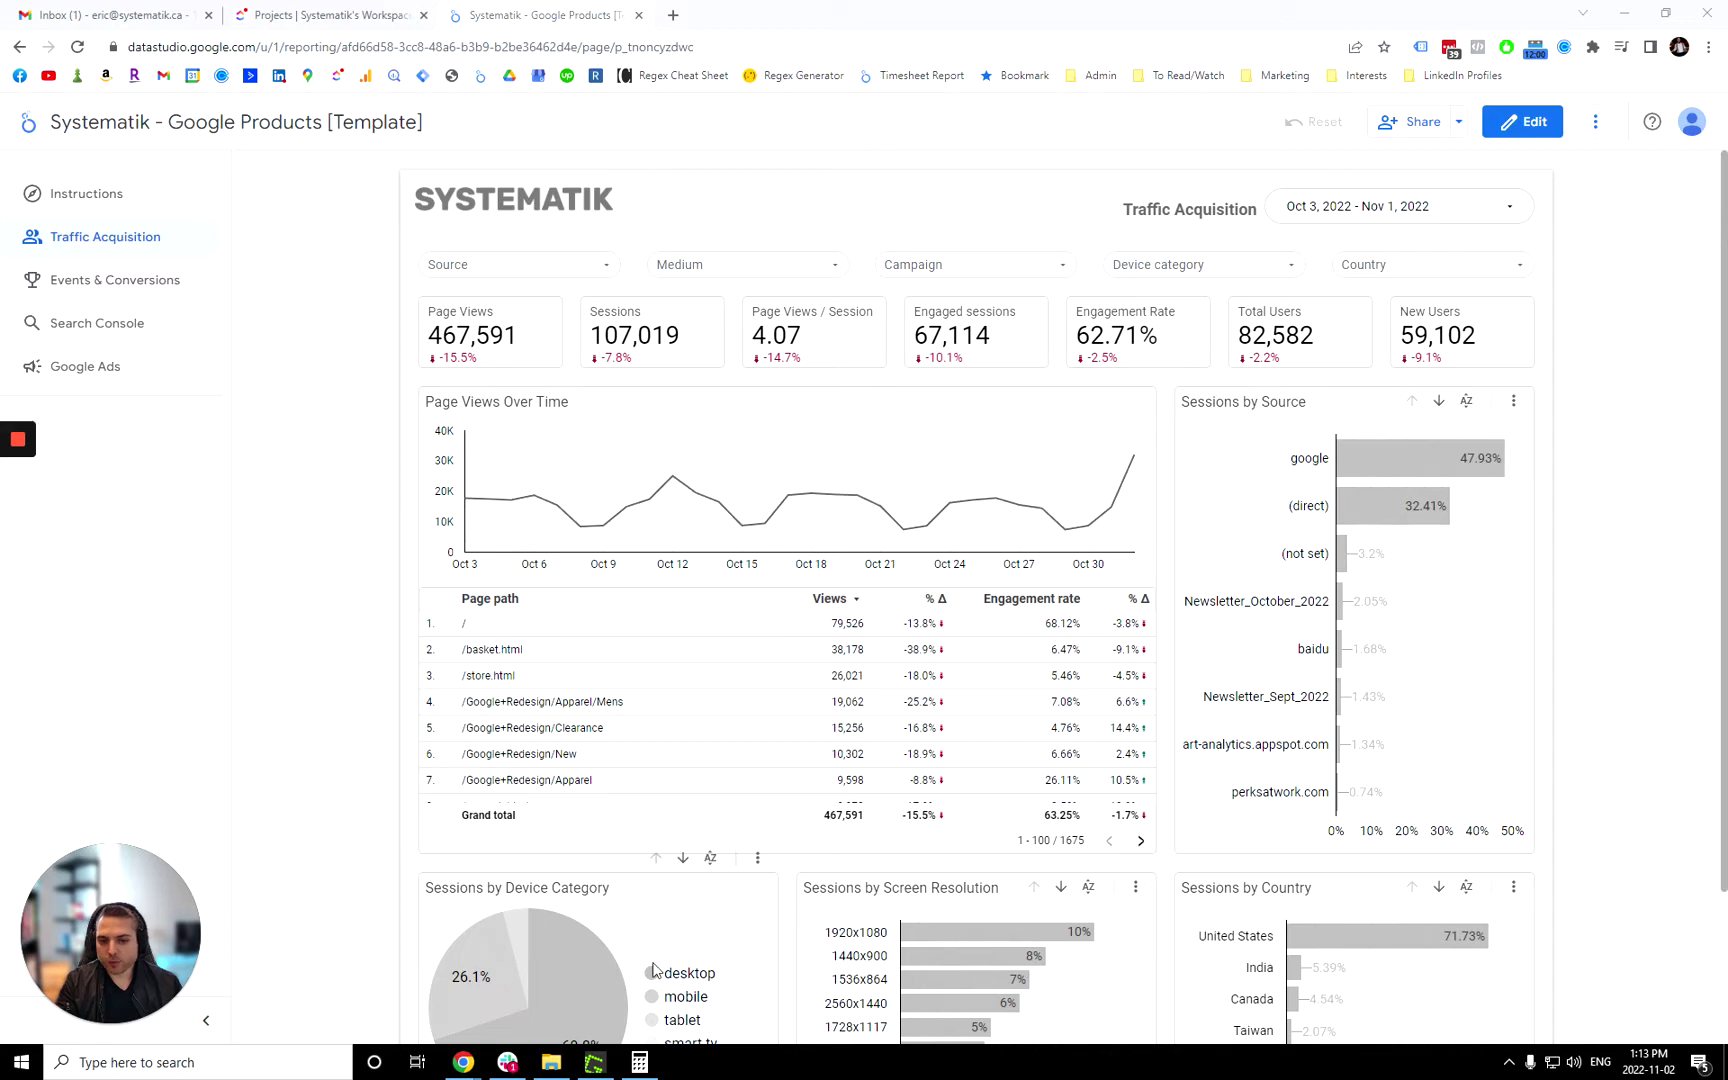
Open the report's More options menu to reach refresh, copy and present.
mouse_move(611, 981)
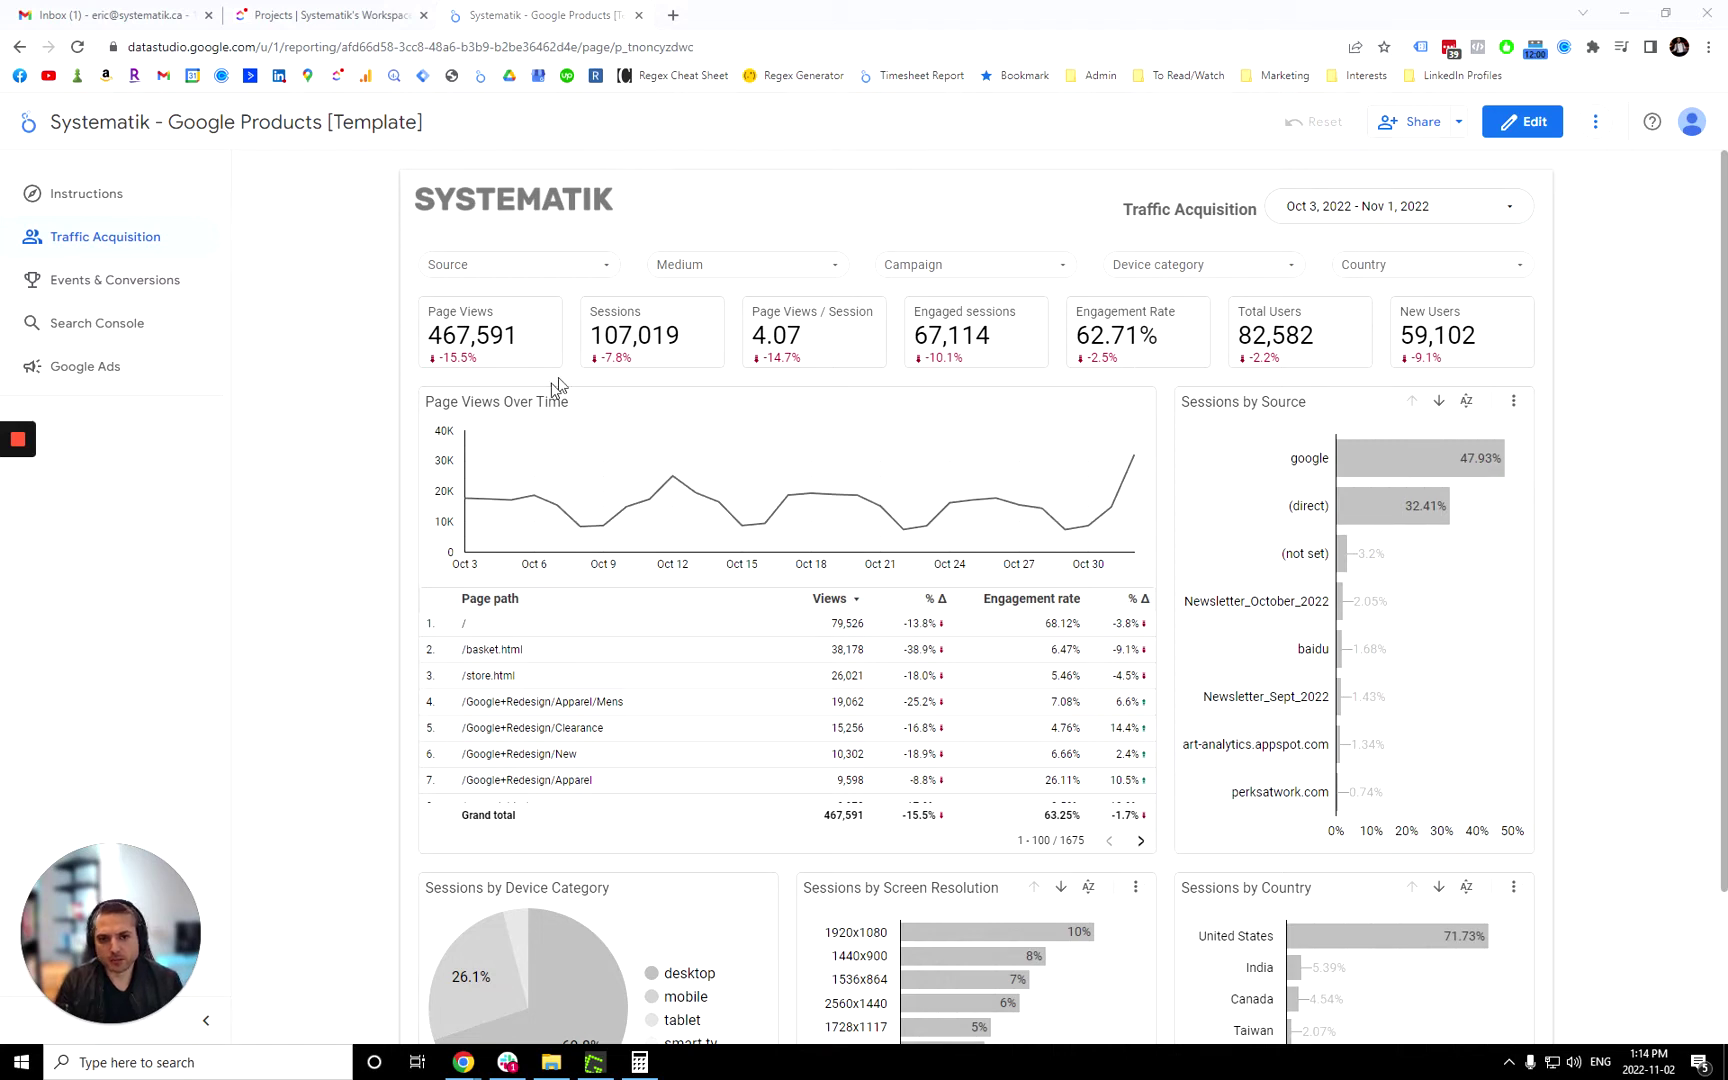
left_click(1596, 128)
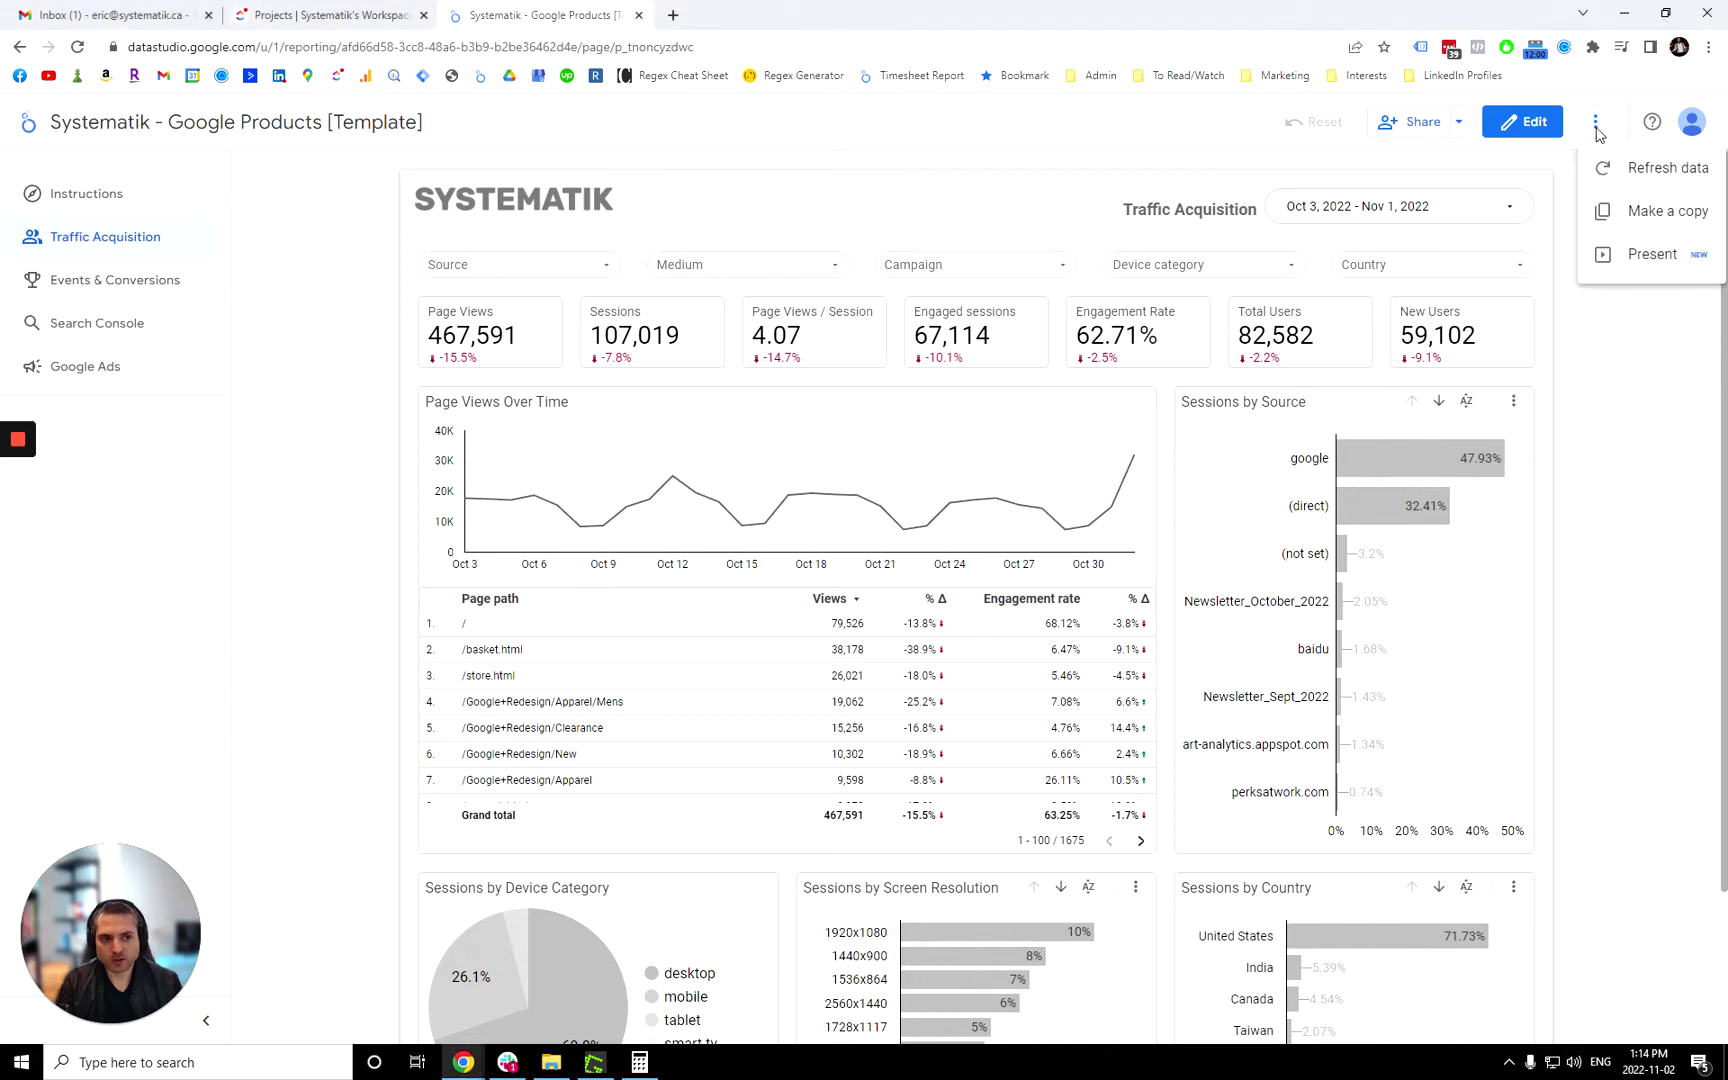
Start a report copy, keep GA4 - Google Merchandise Store as the source, then cancel.
left_click(1636, 214)
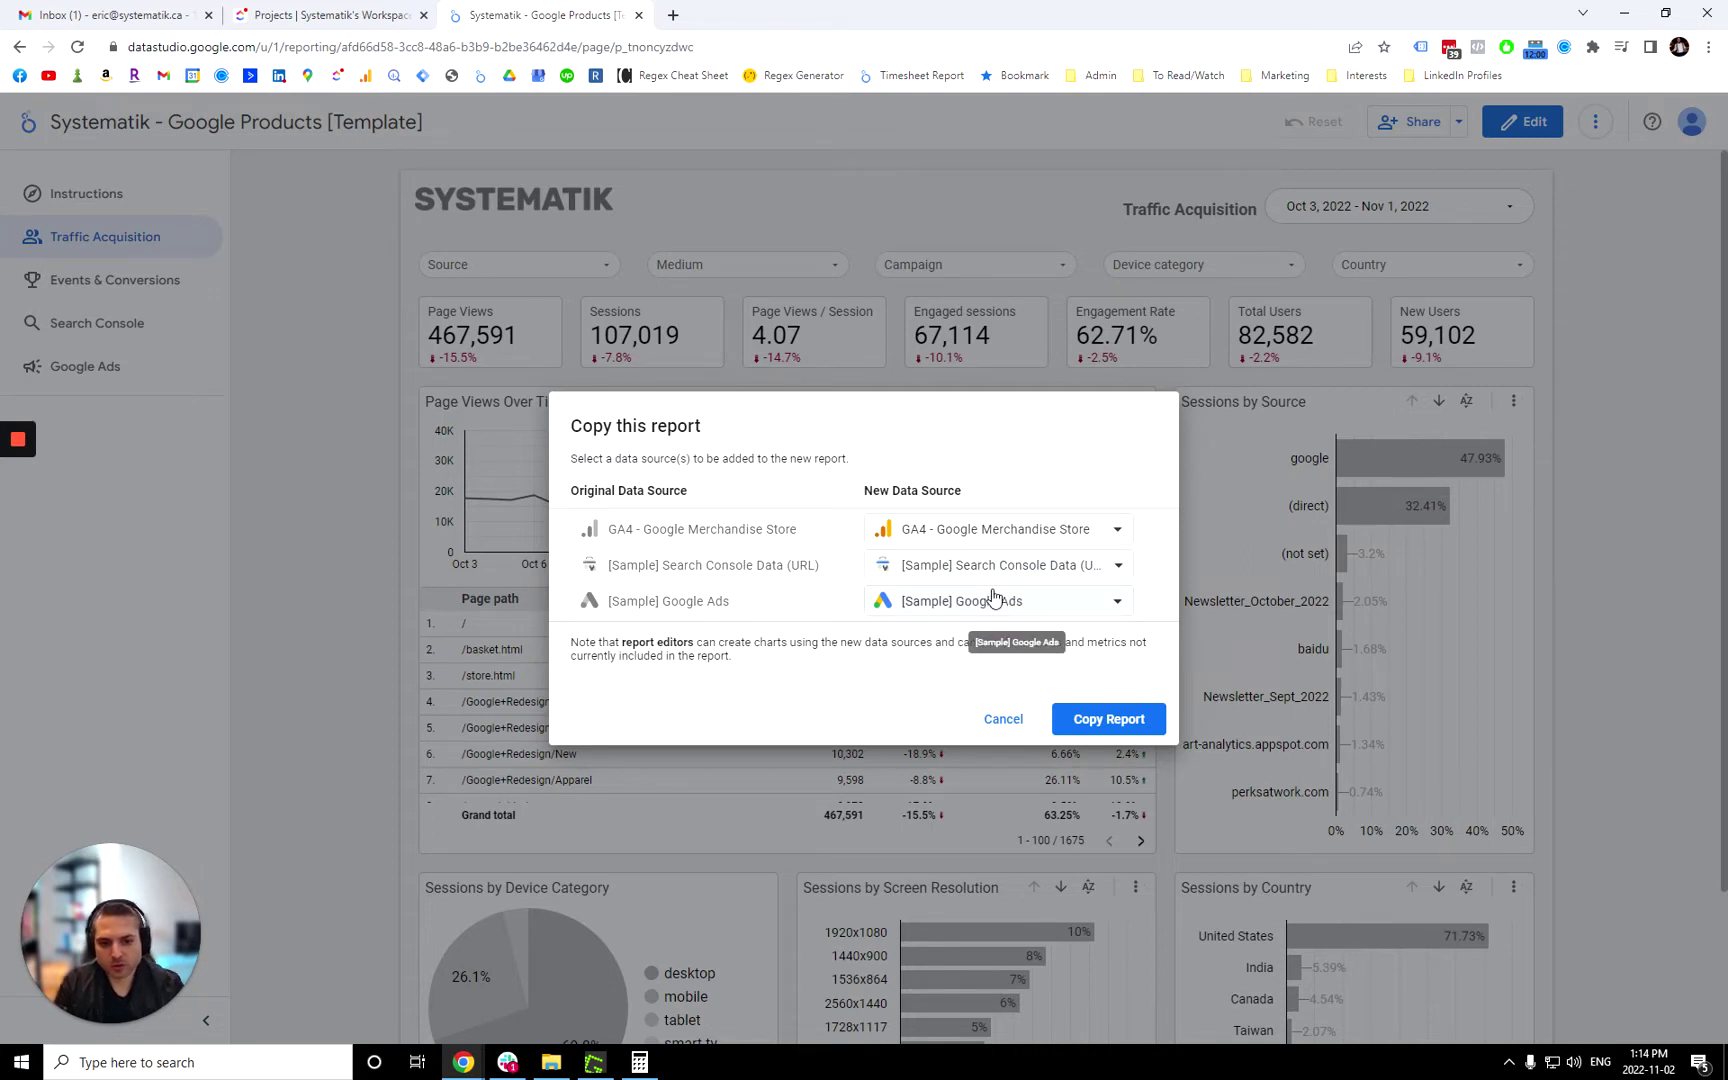
left_click(1040, 540)
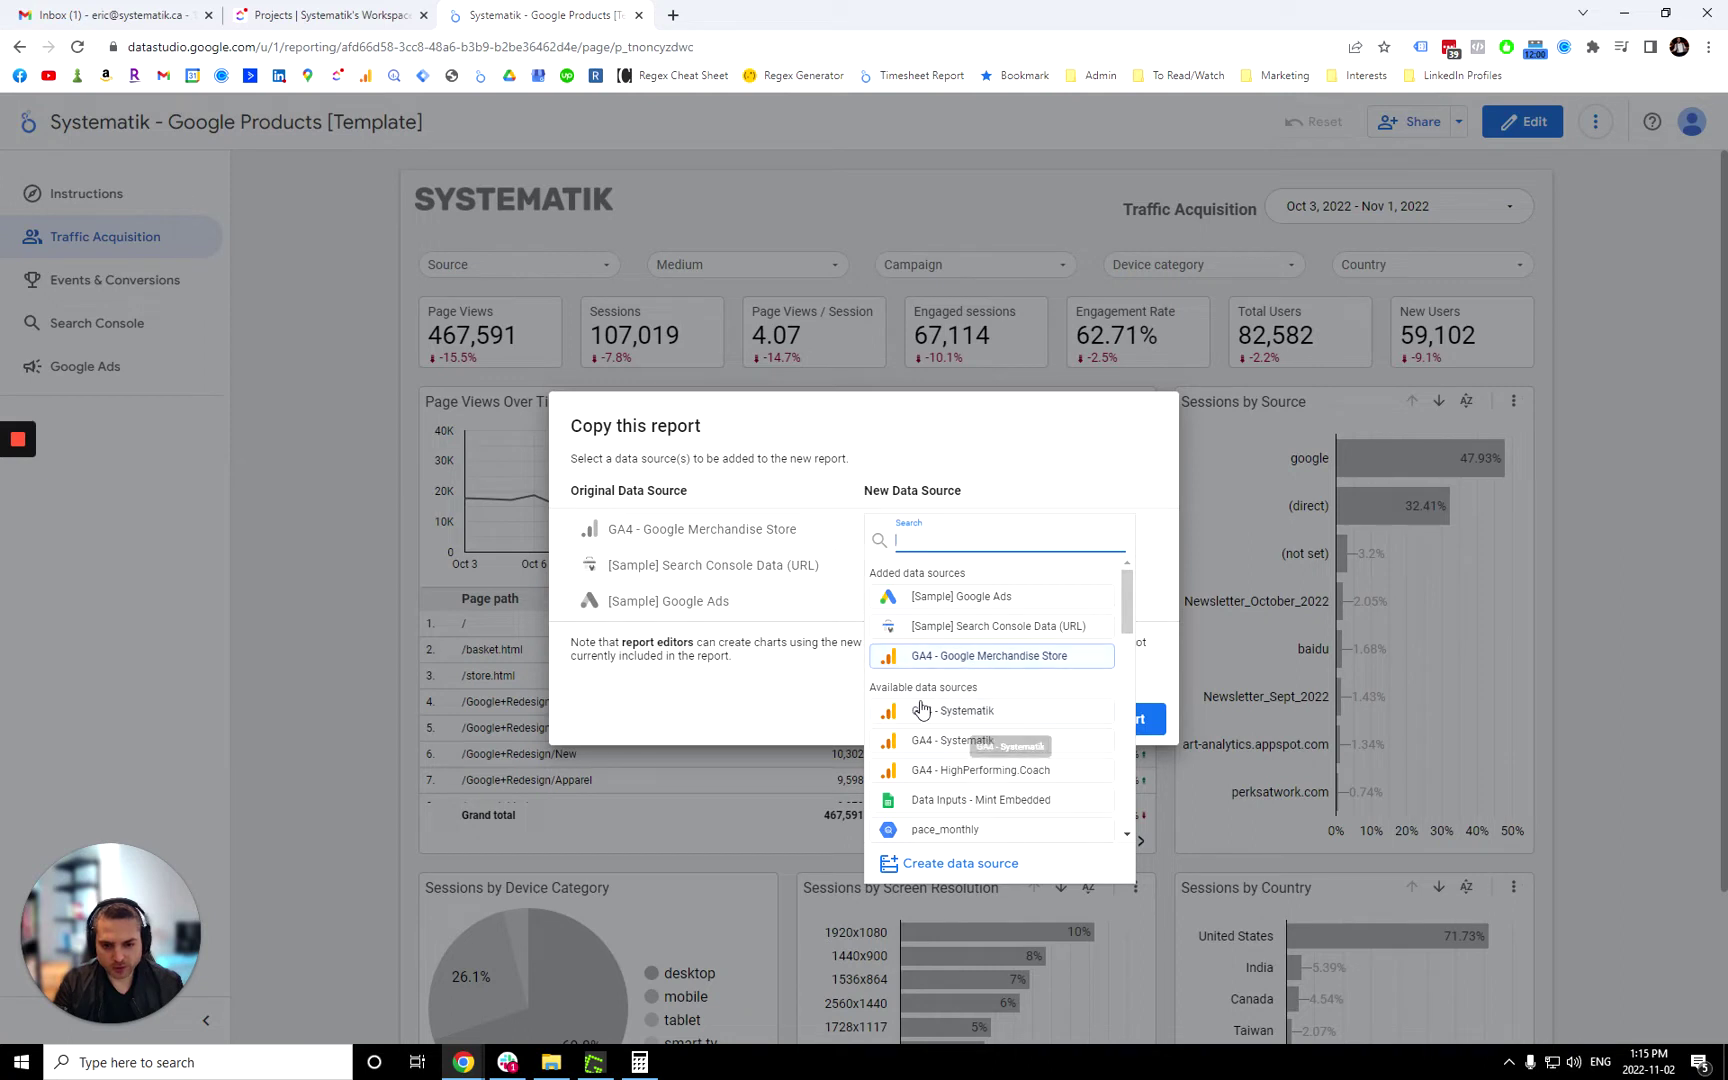
left_click(1039, 482)
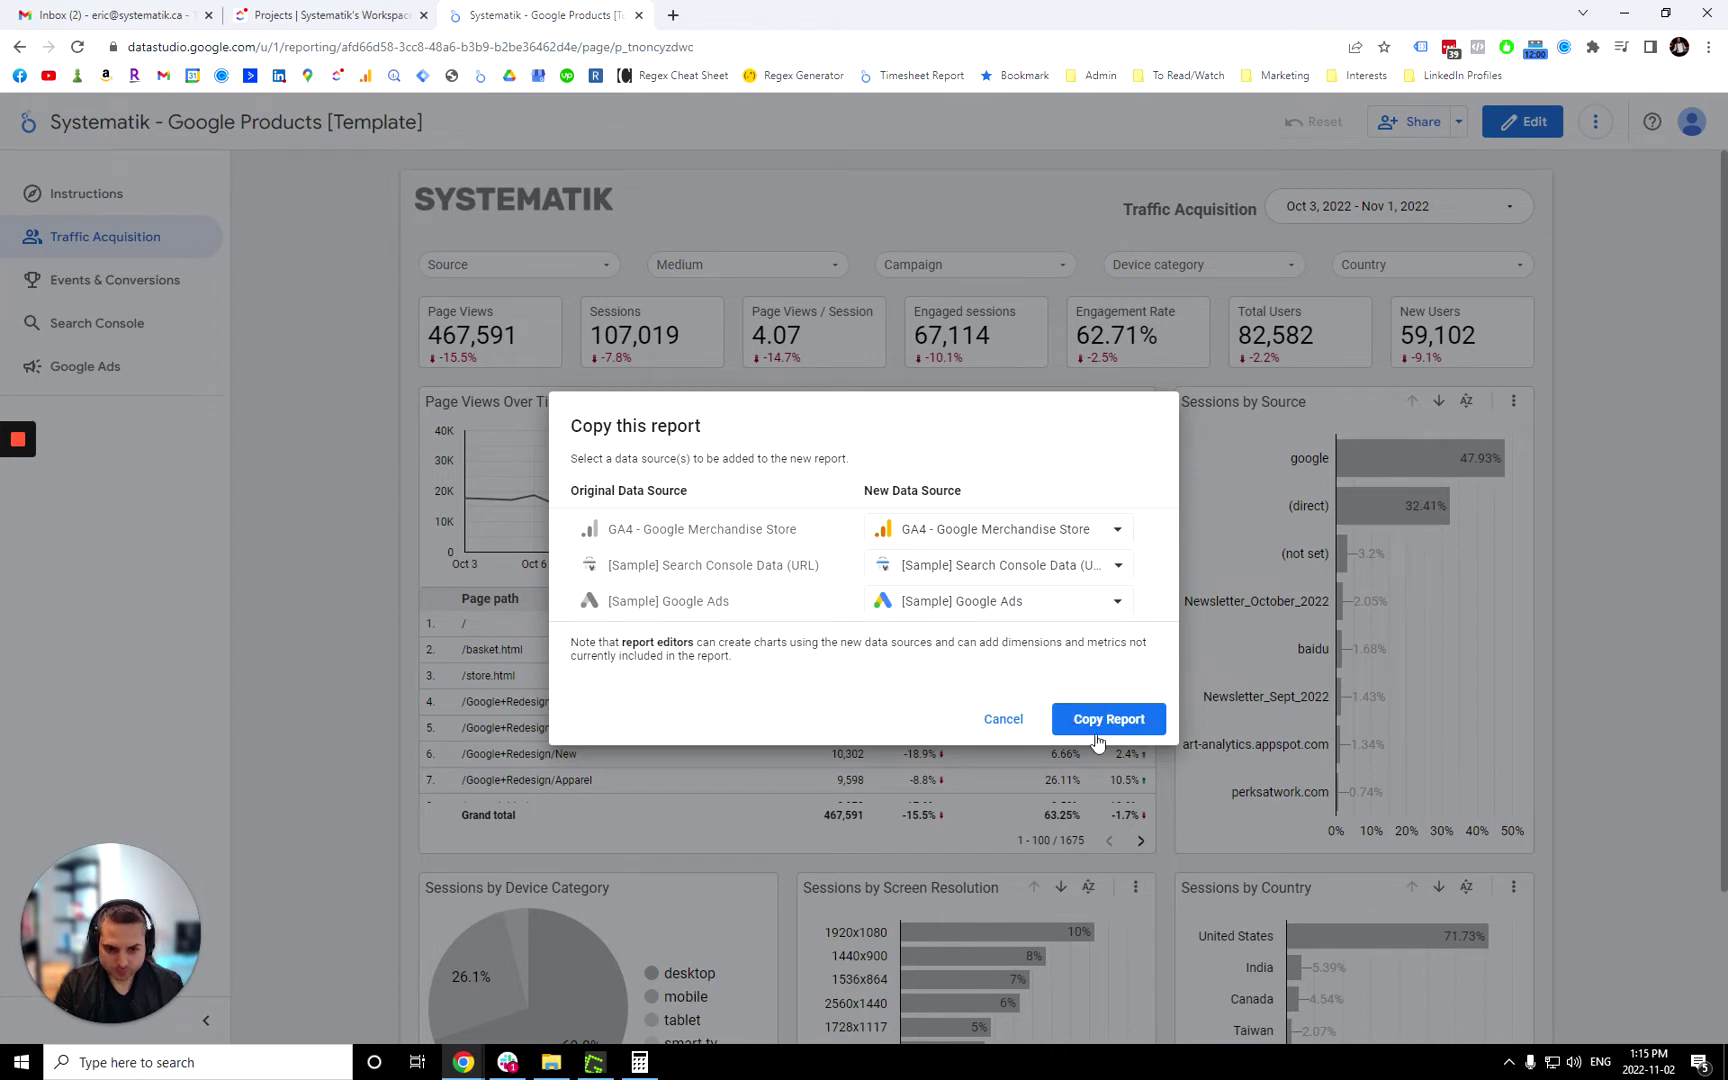
left_click(1003, 720)
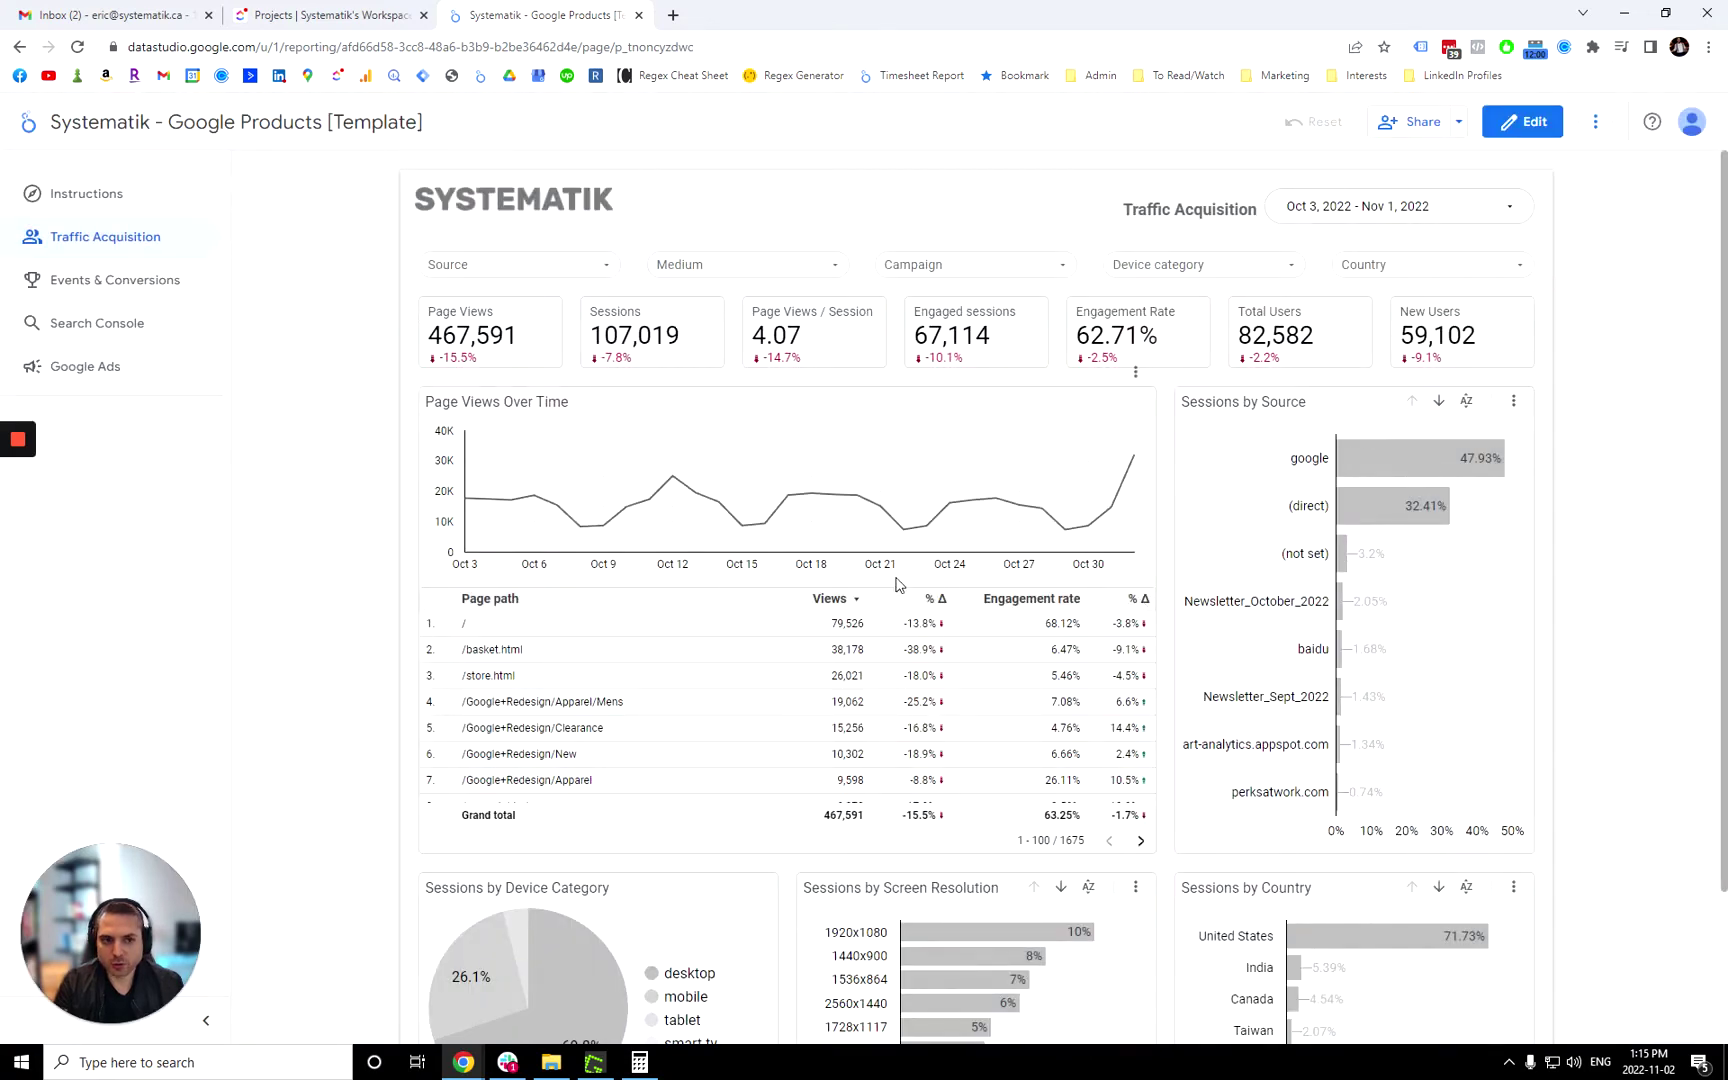
In edit mode, confirm the date range control defaults to last 30 days excluding today.
left_click(1527, 126)
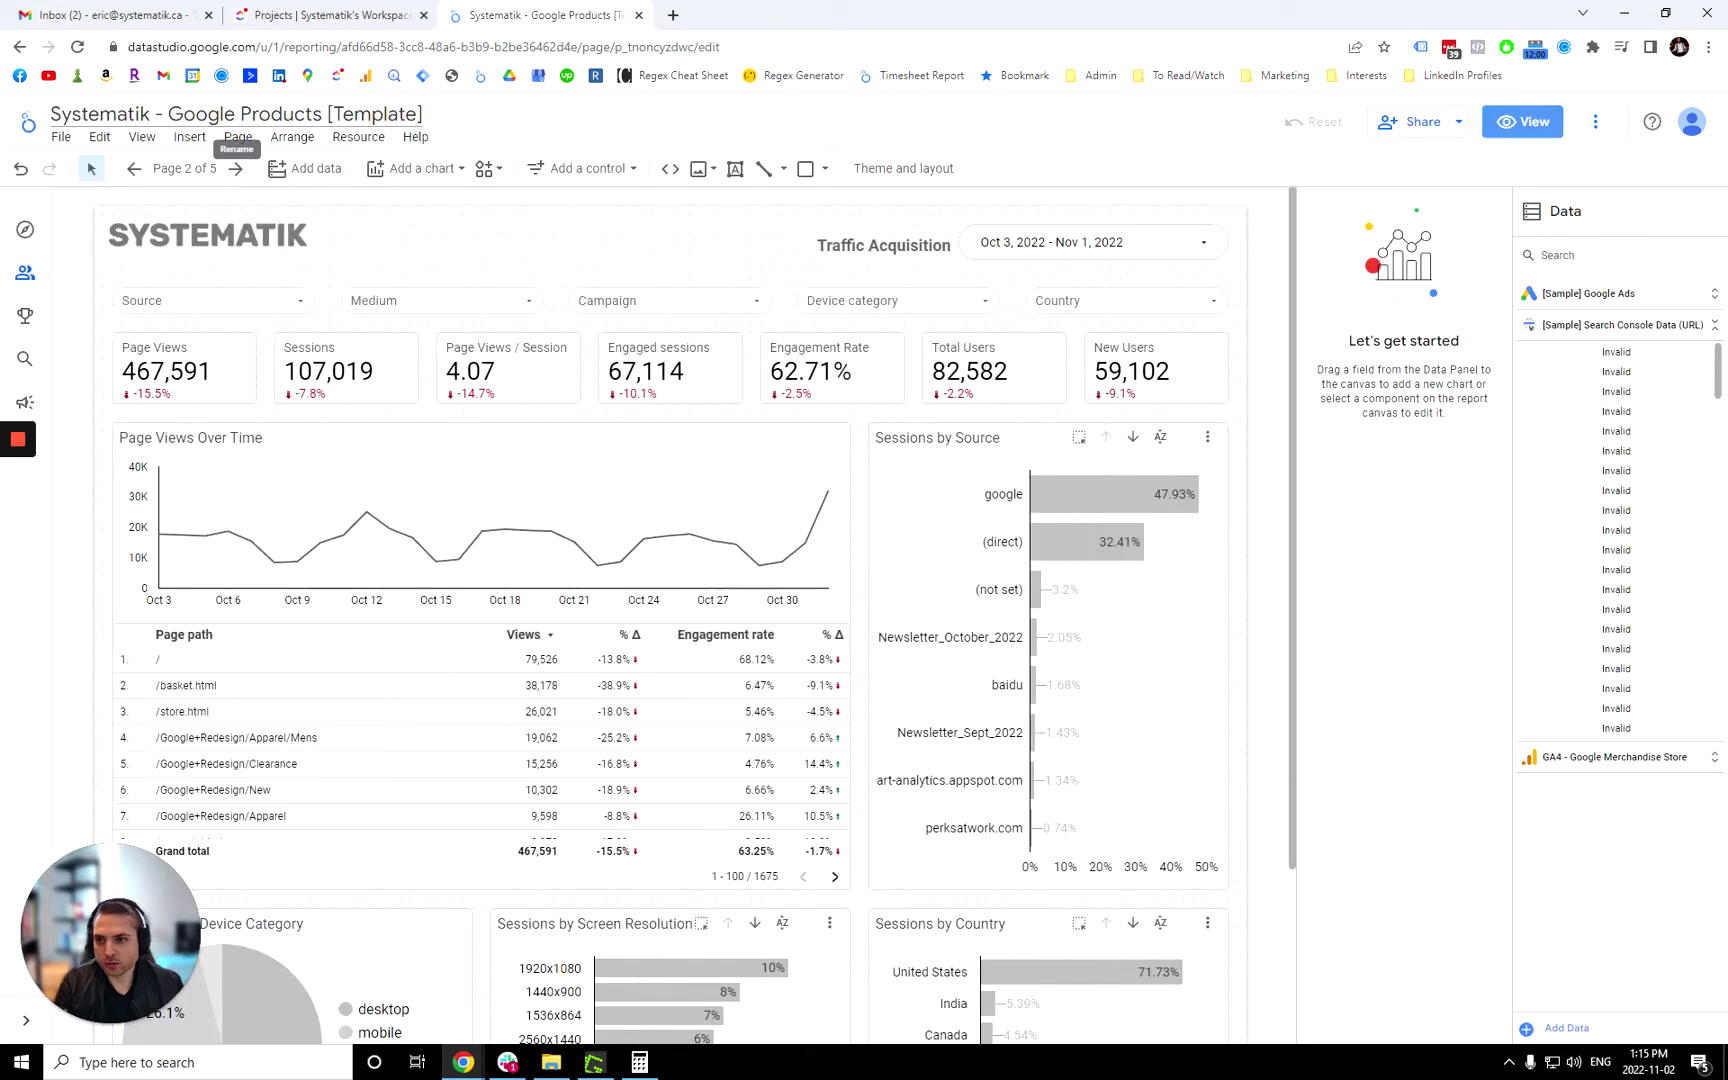
left_click_drag(62, 114, 150, 114)
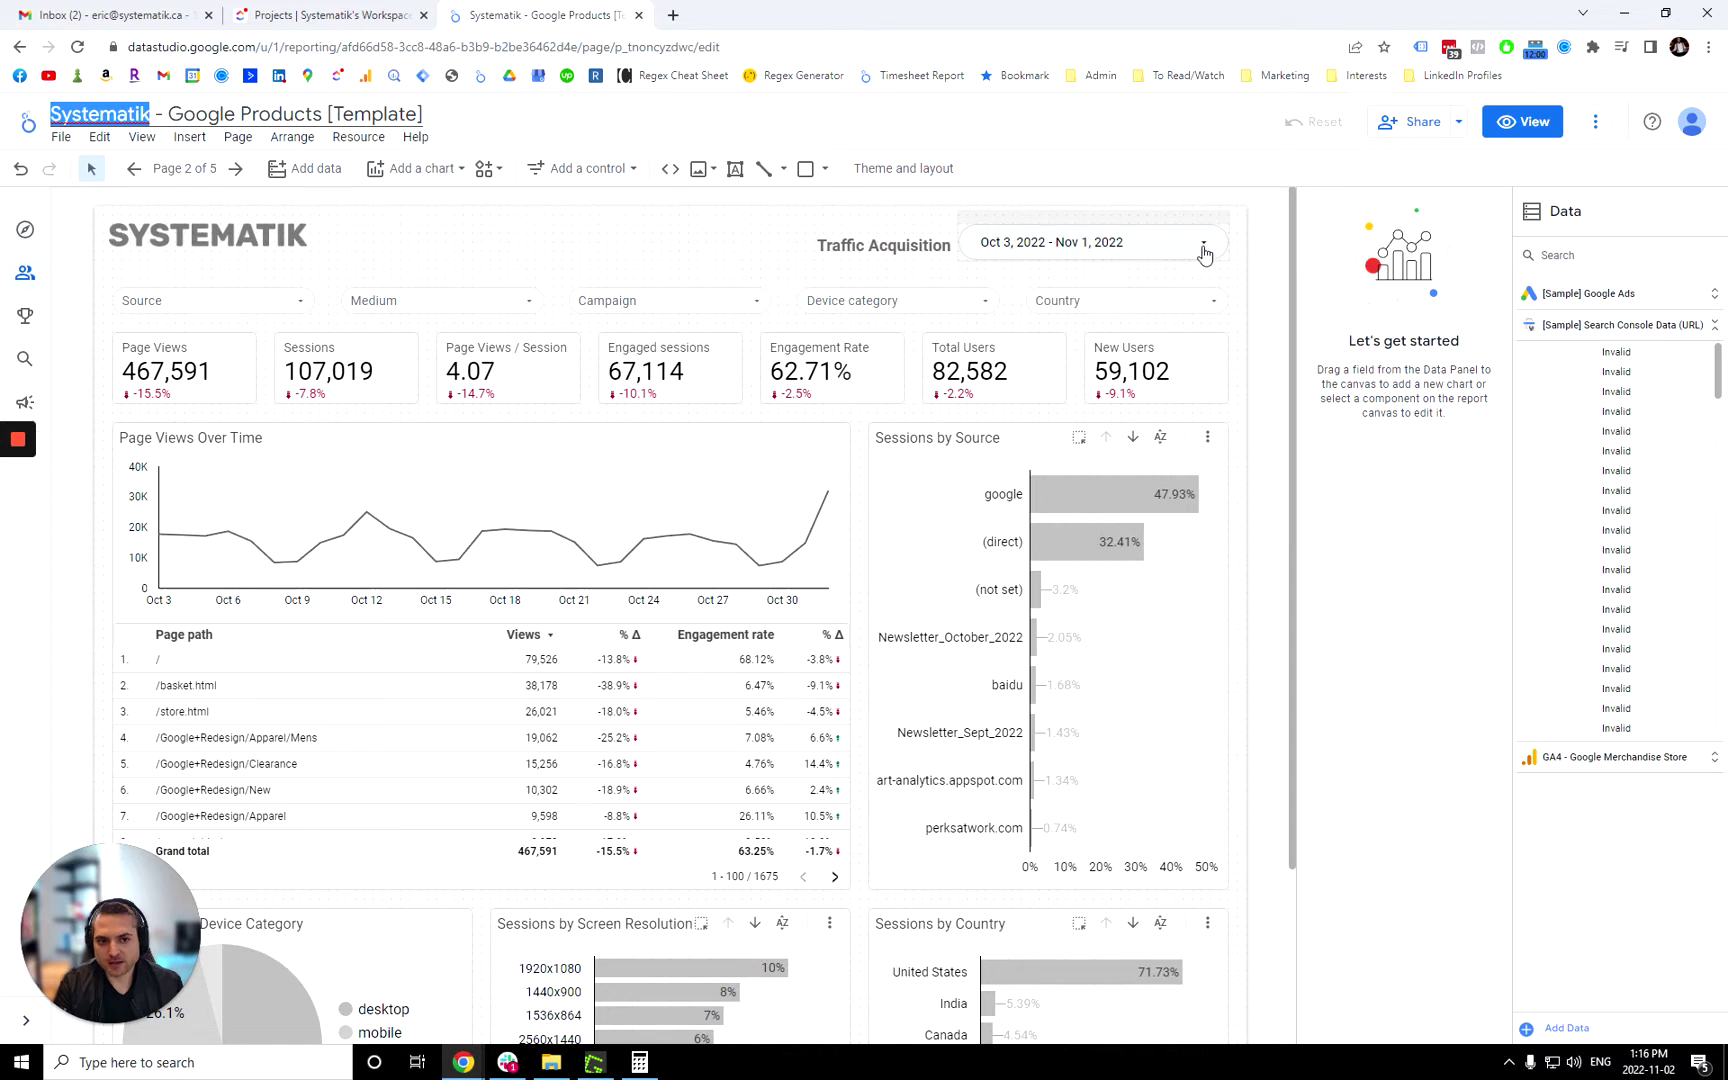
left_click(1157, 221)
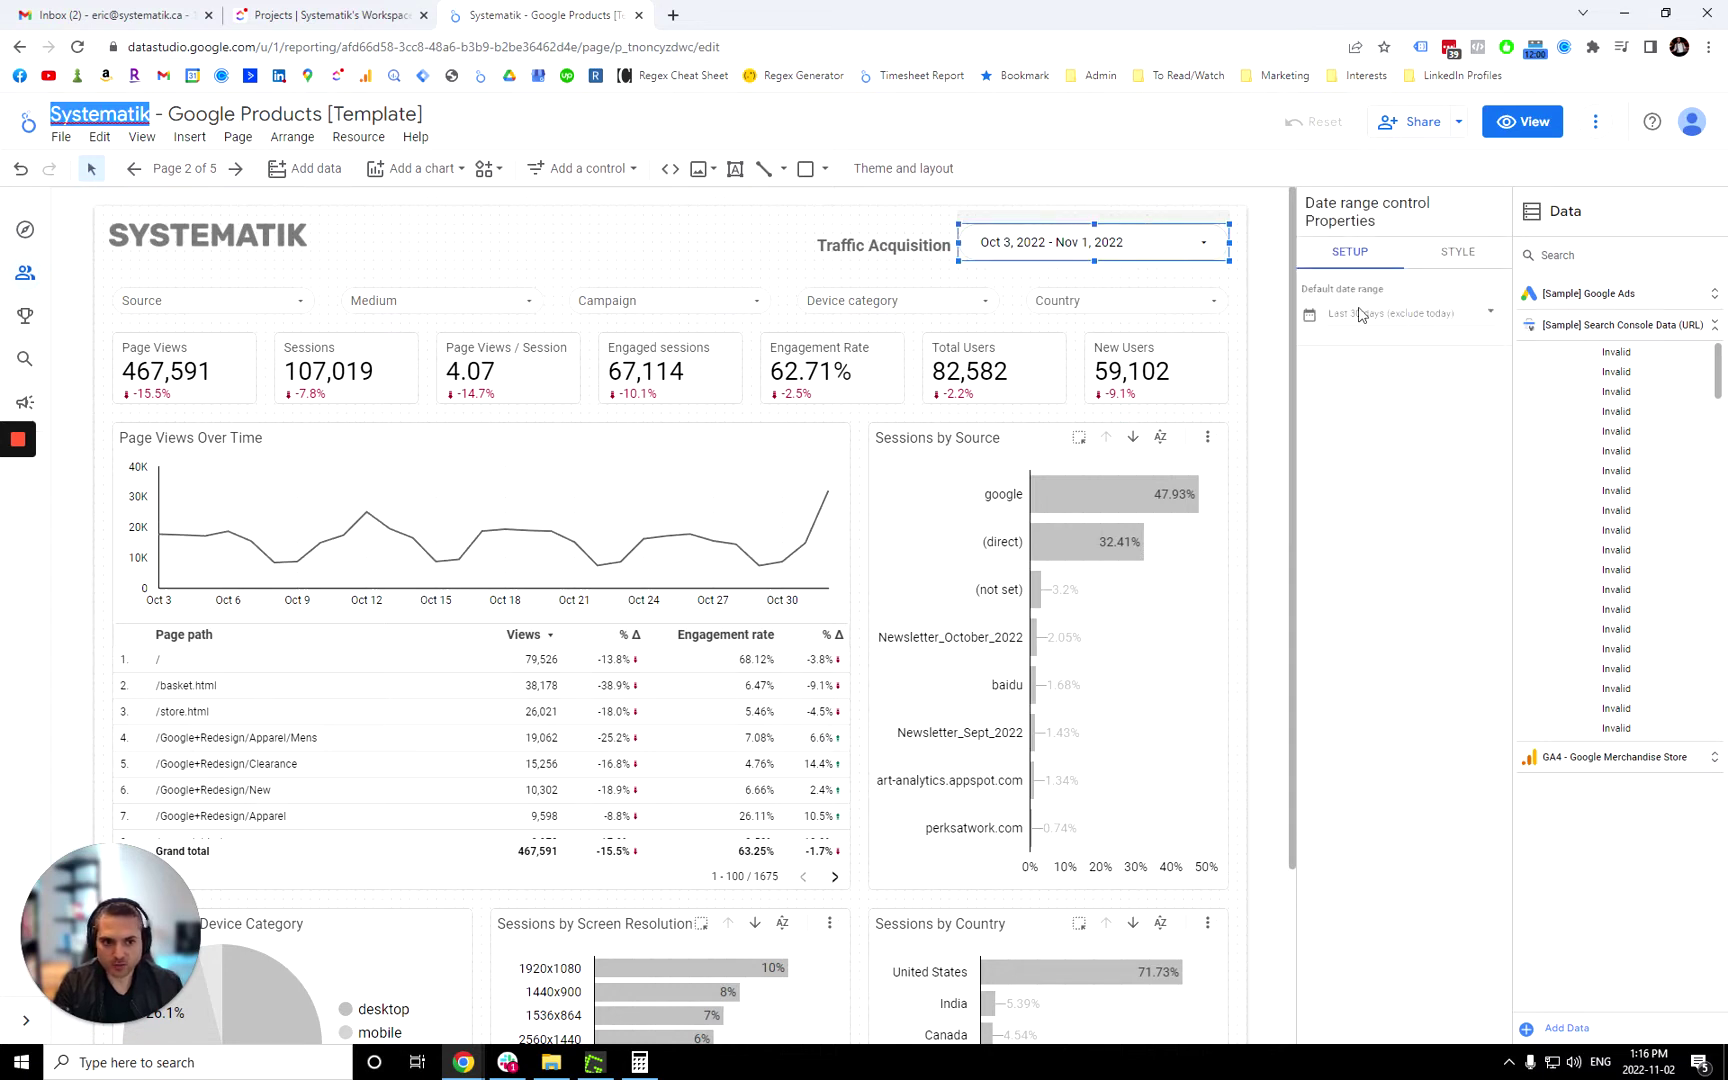
left_click(1414, 322)
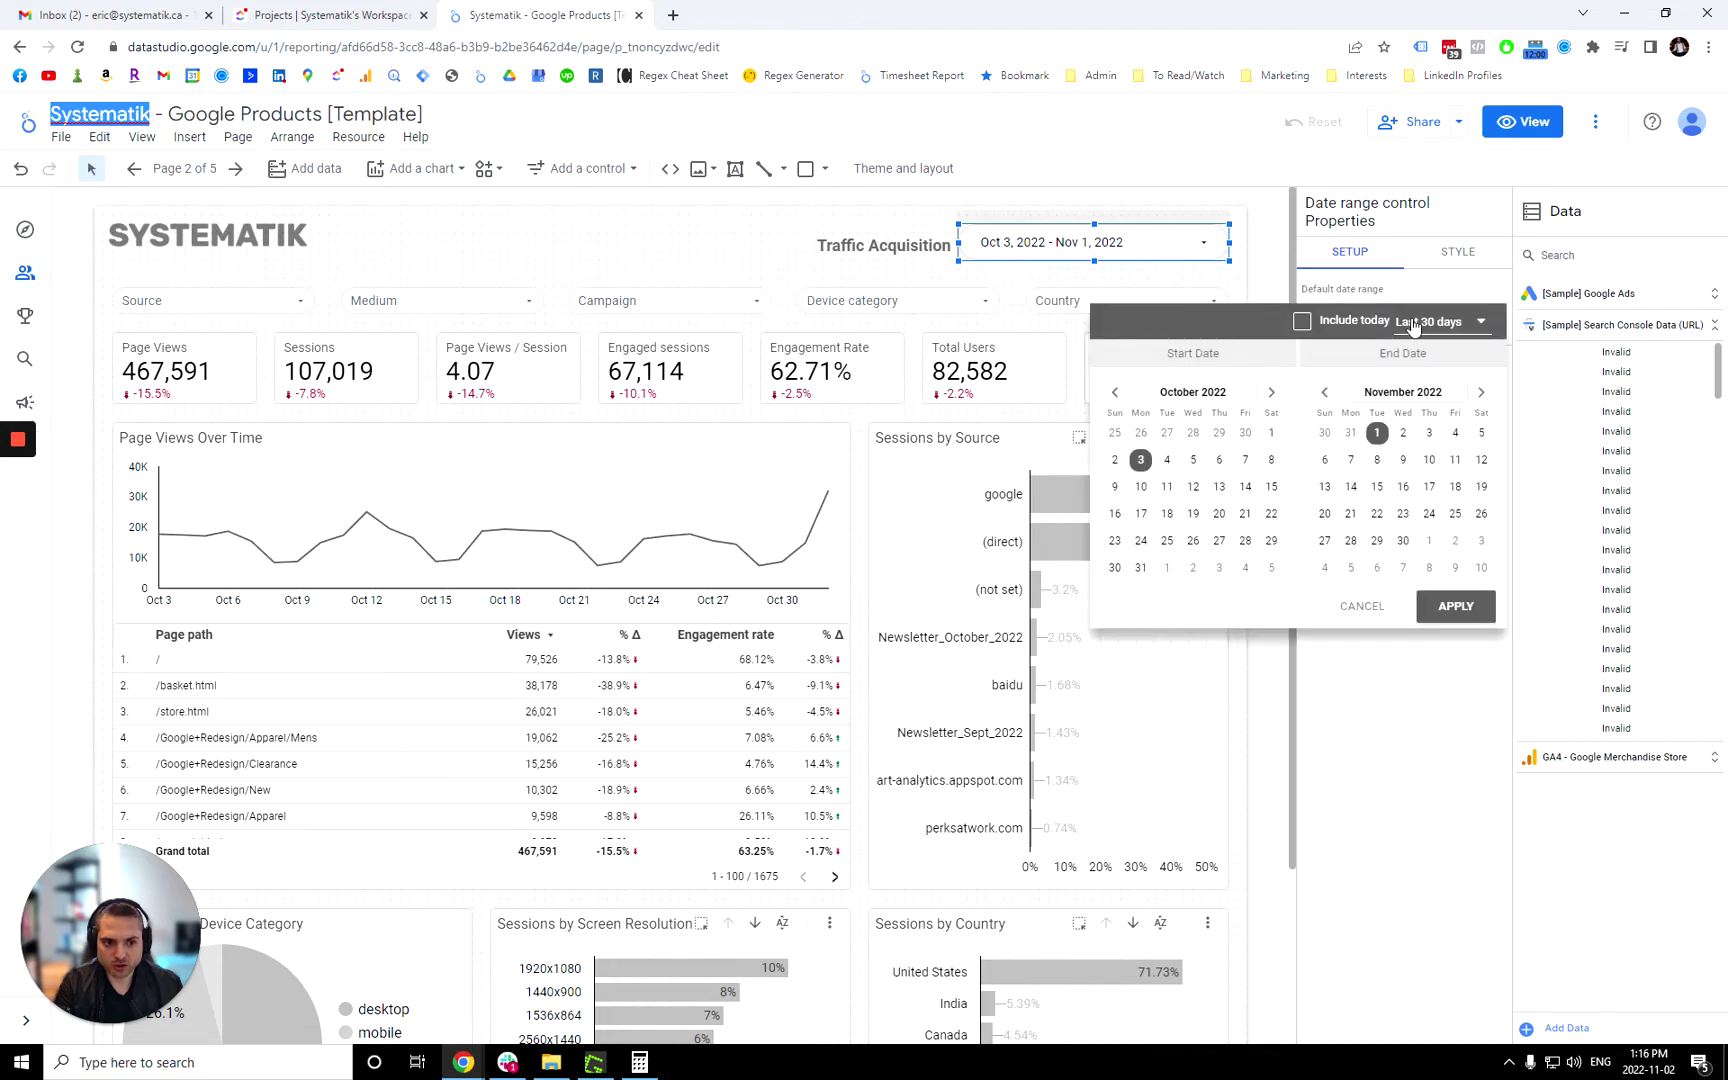
left_click(1364, 606)
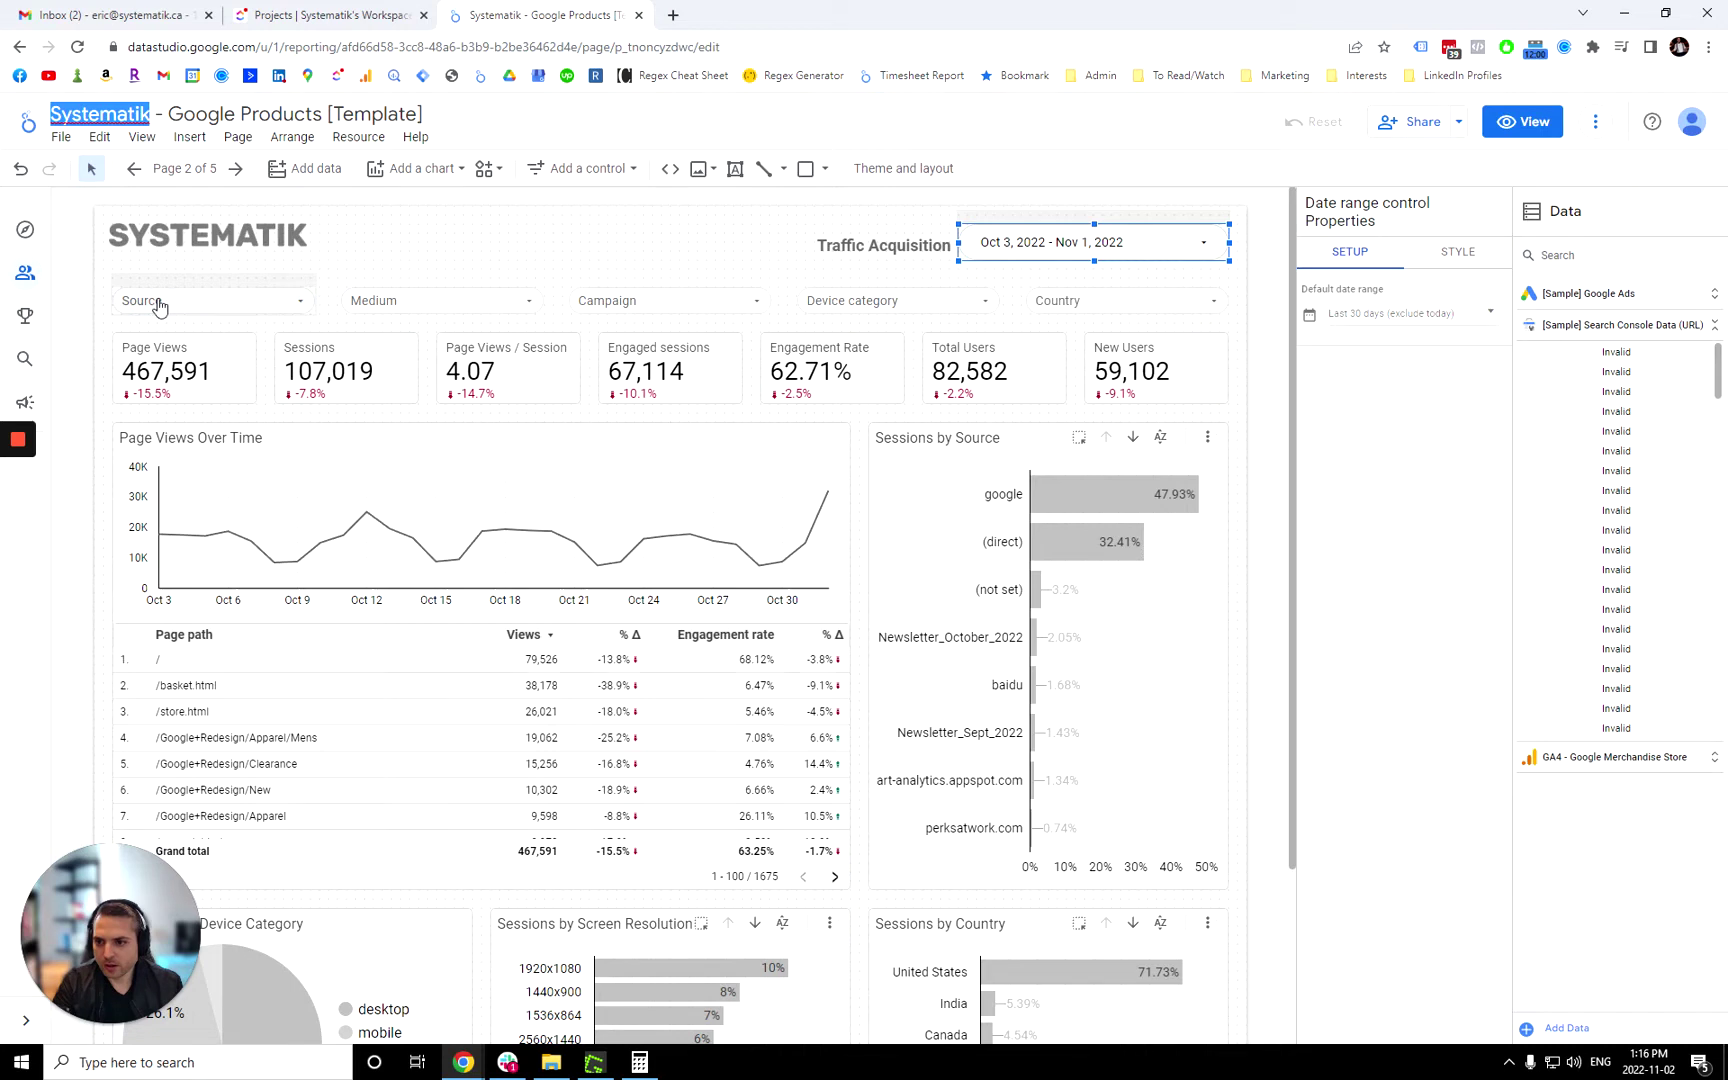
left_click(405, 270)
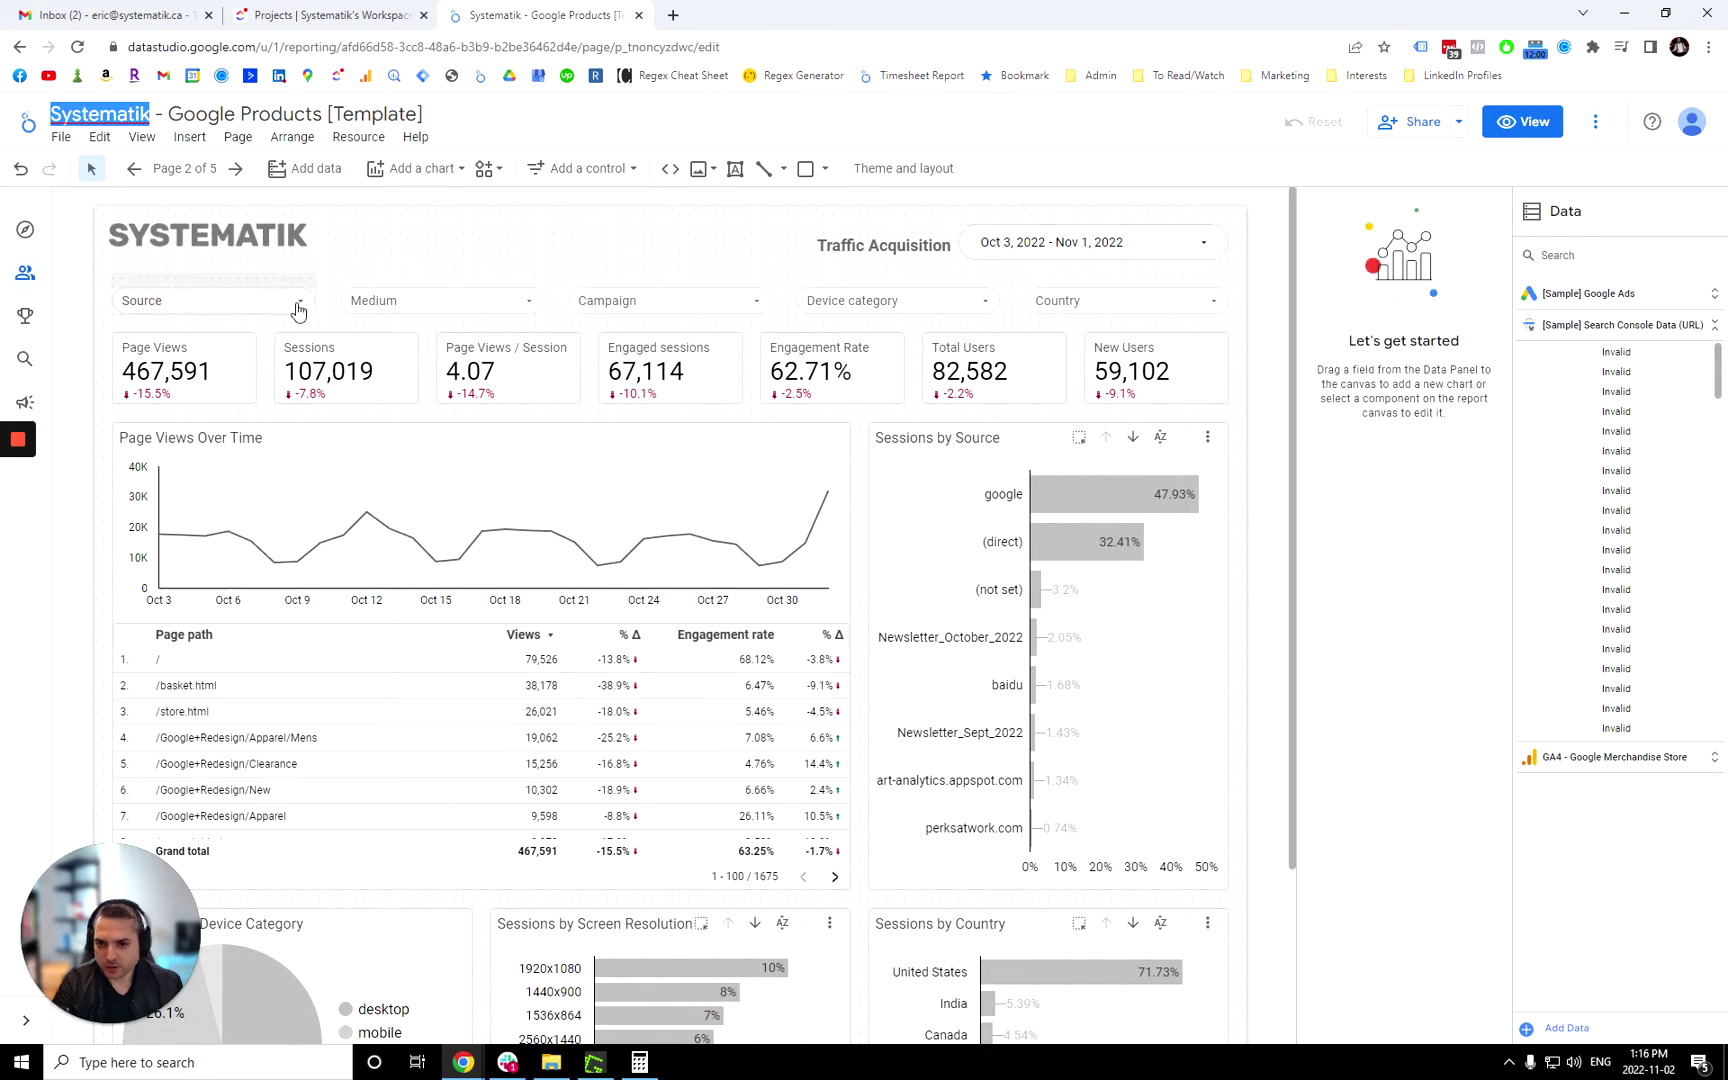
left_click(297, 302)
scroll(260, 455, "down", 10)
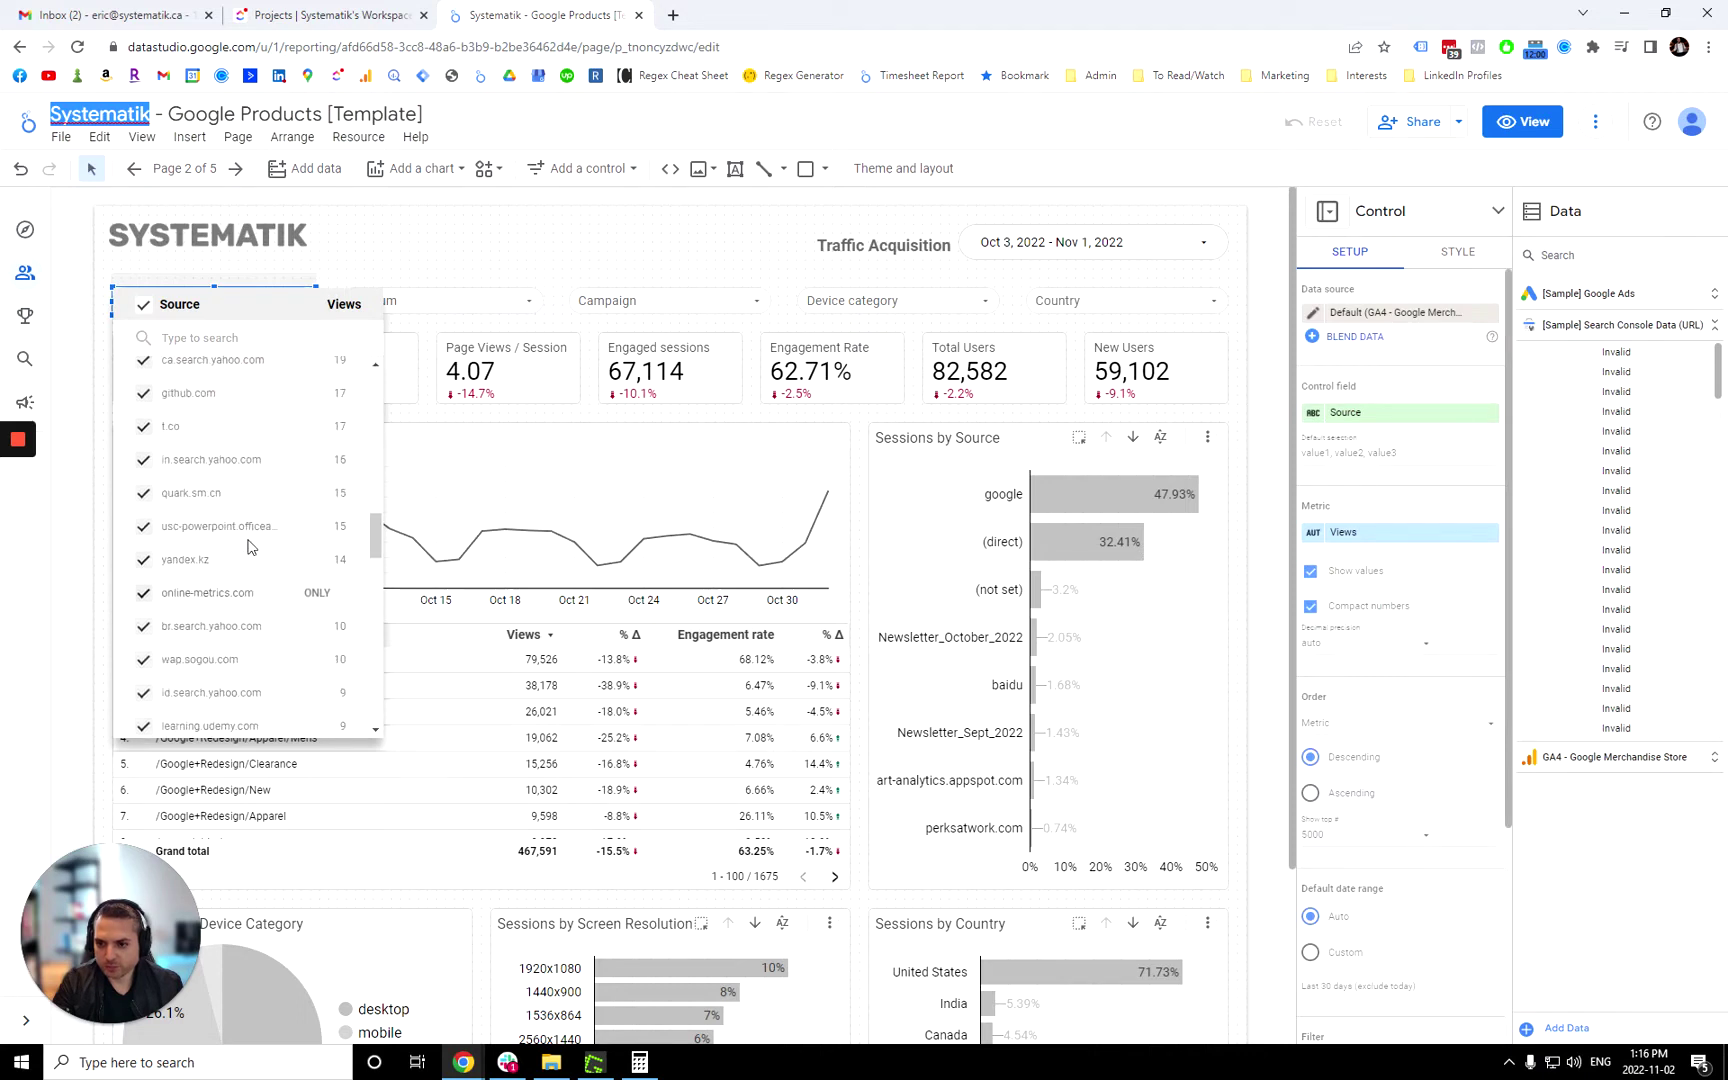
scroll(250, 547, "up", 5)
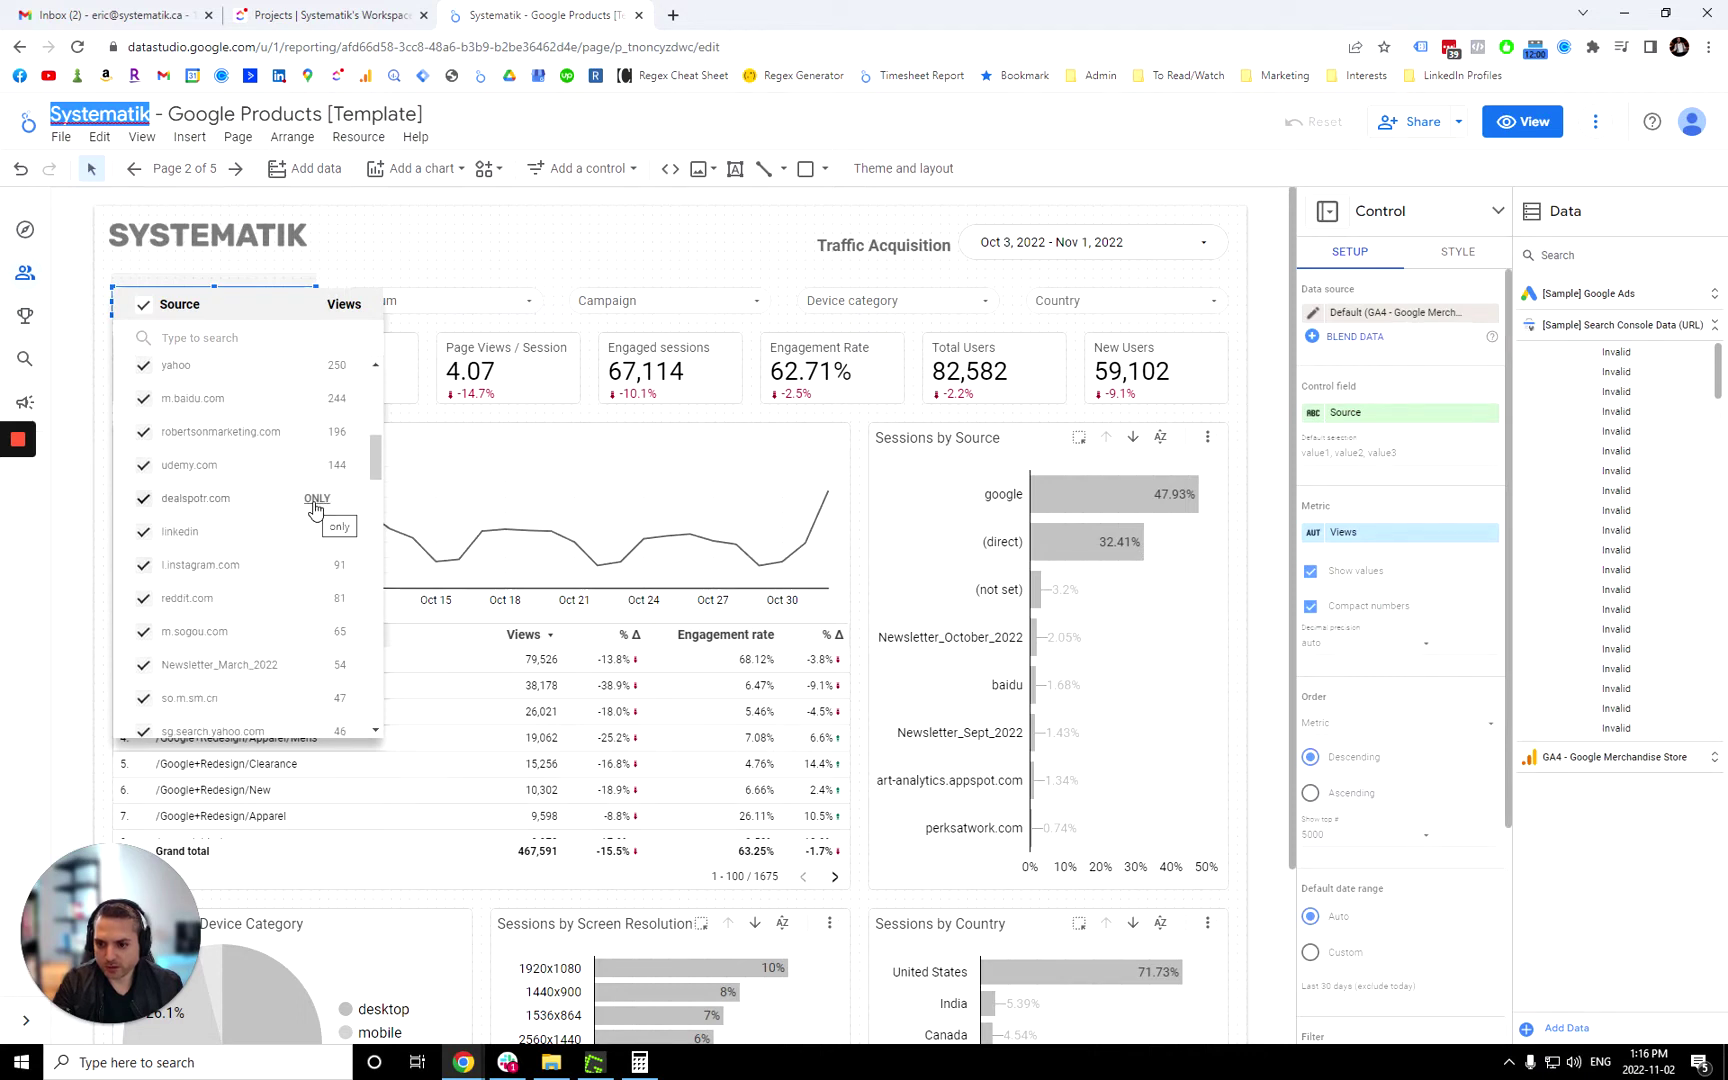
scroll(305, 505, "up", 6)
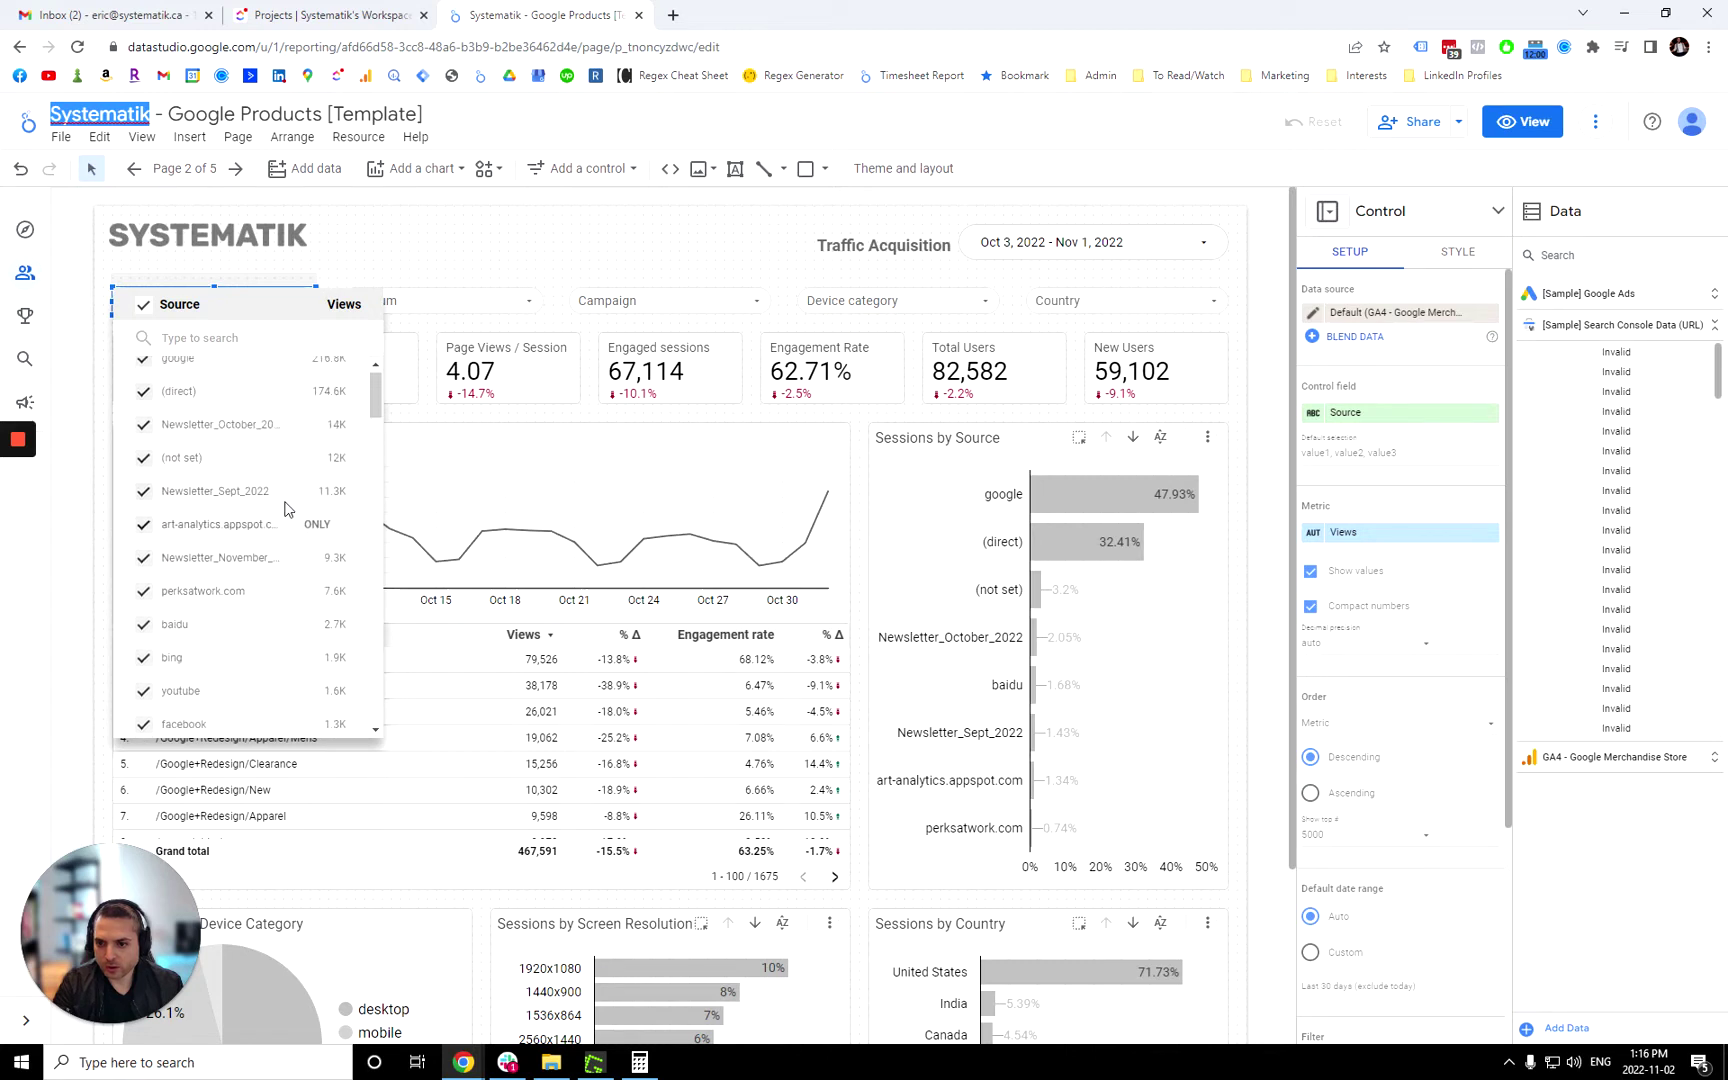
left_click(143, 372)
left_click(143, 405)
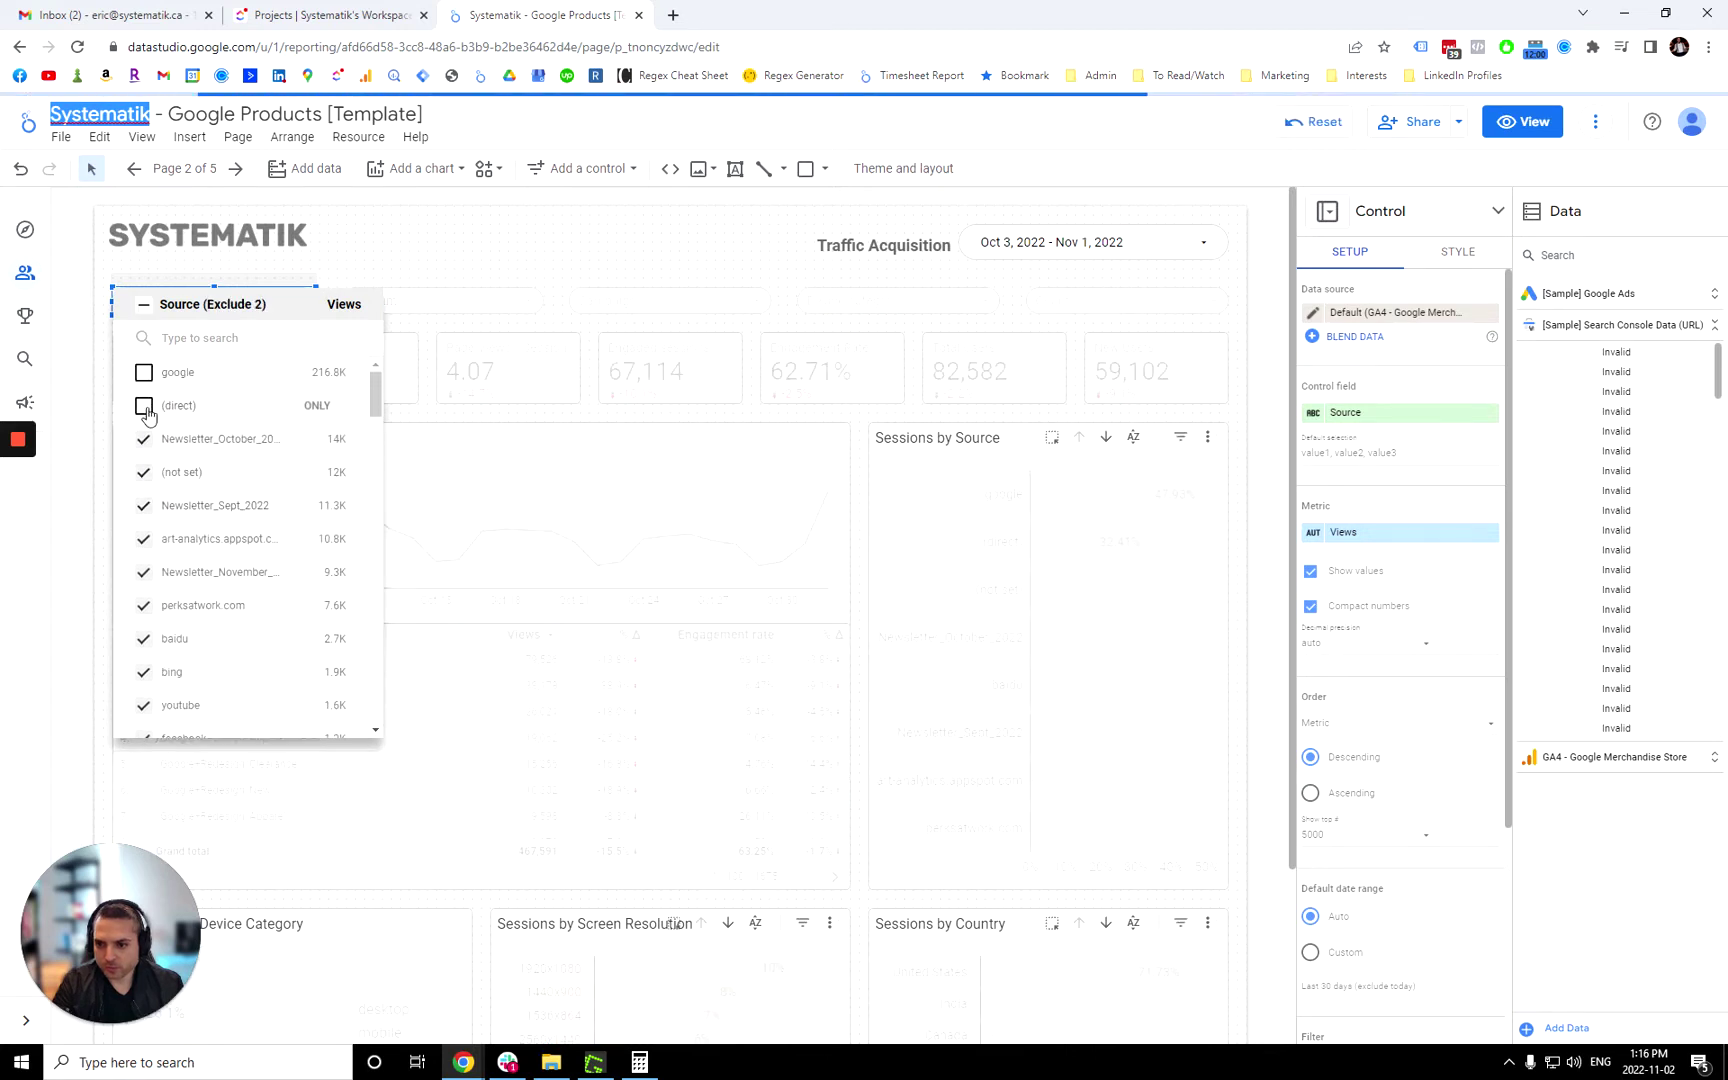
left_click(143, 438)
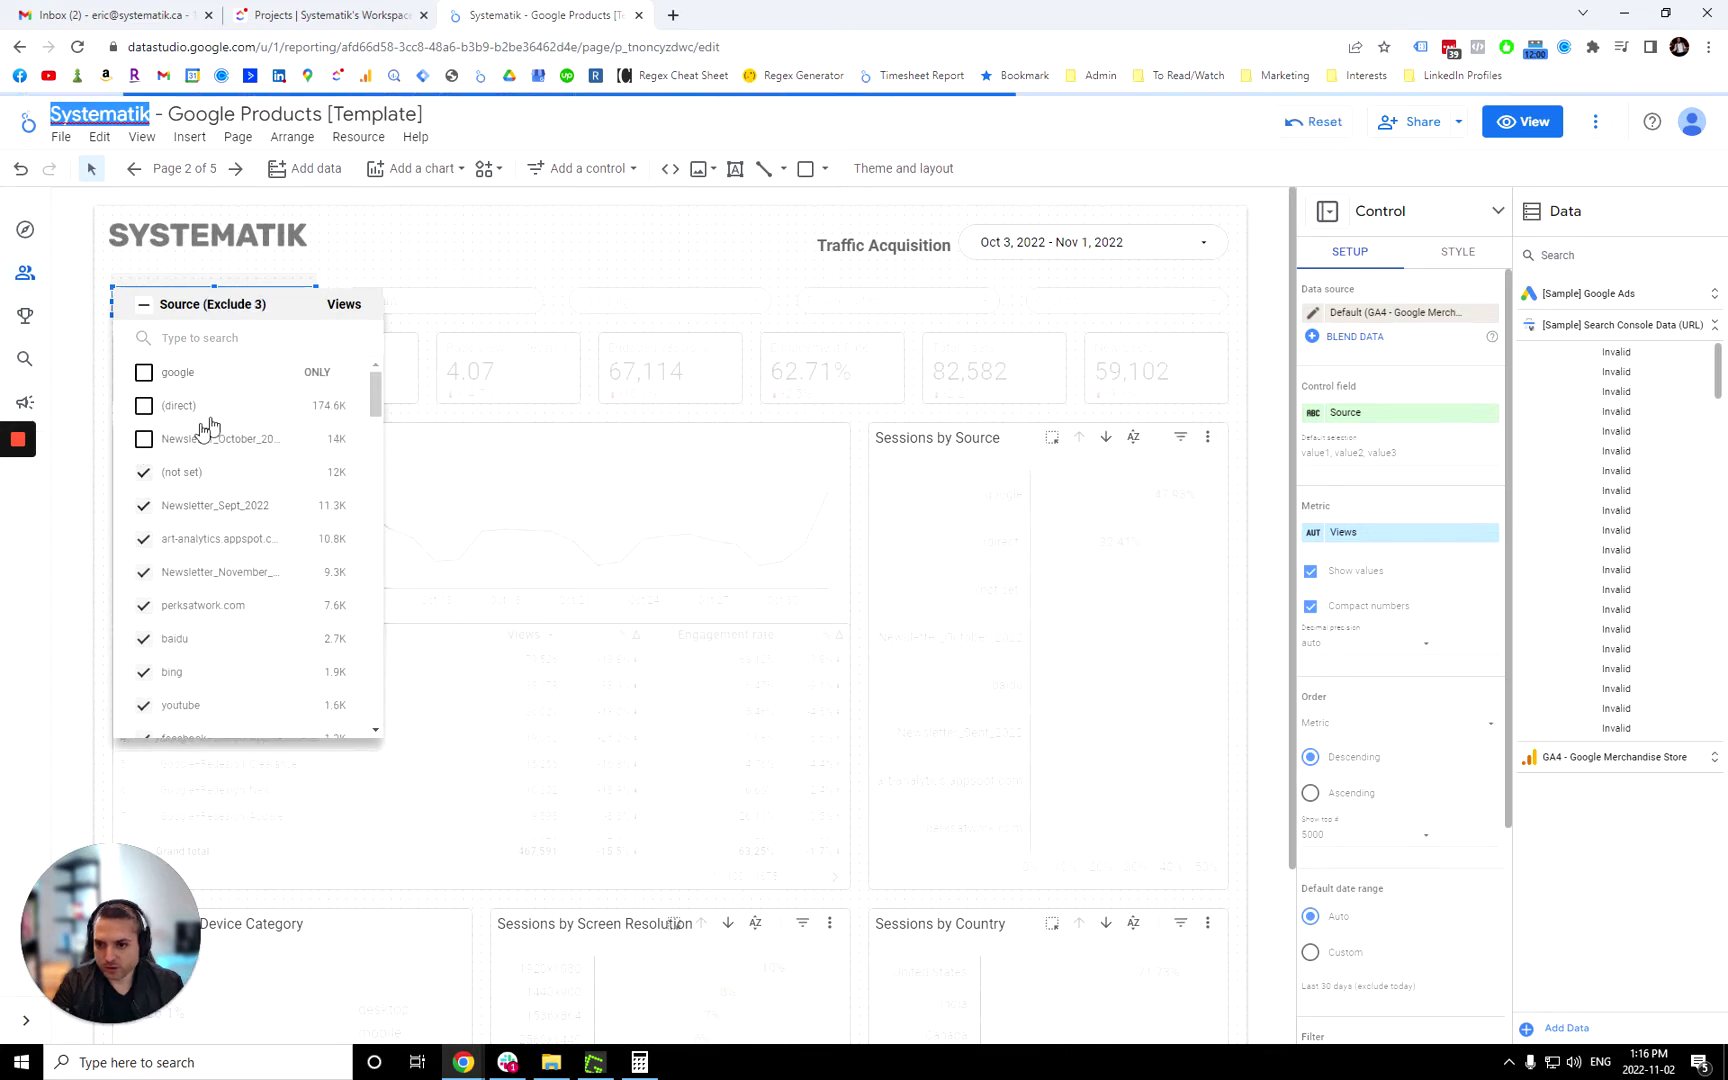
left_click(143, 308)
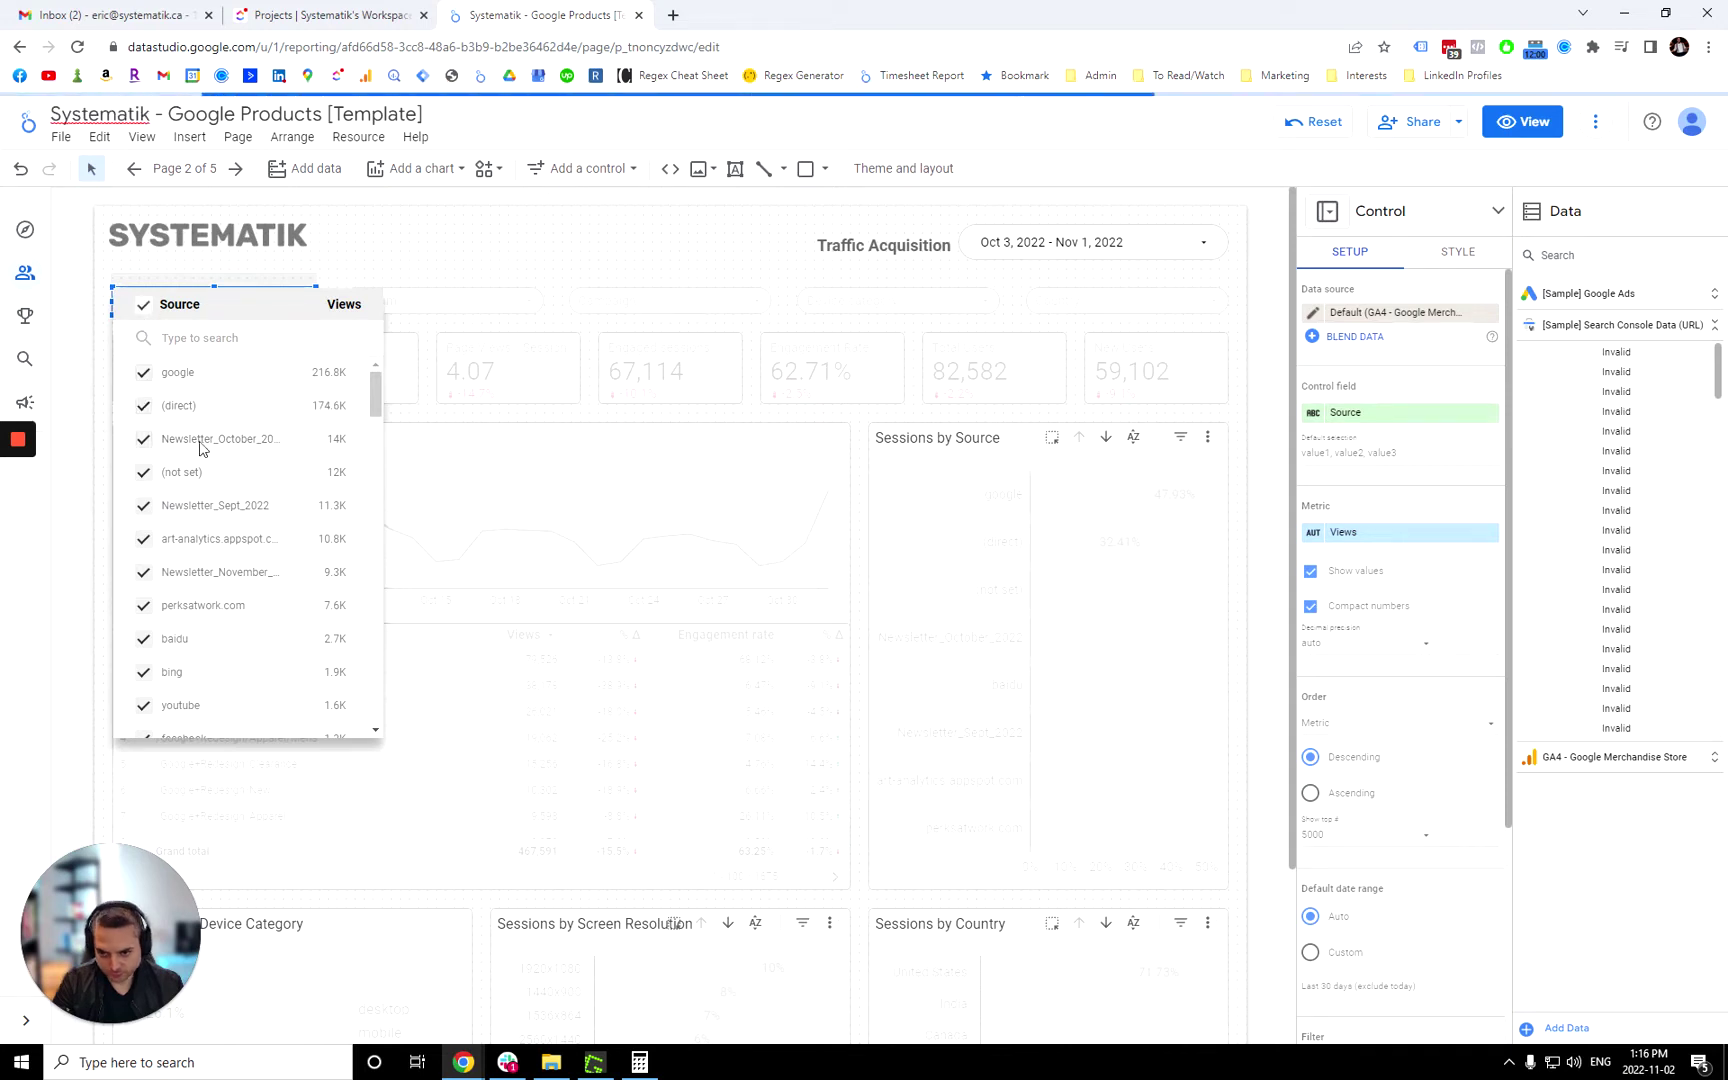
left_click(470, 268)
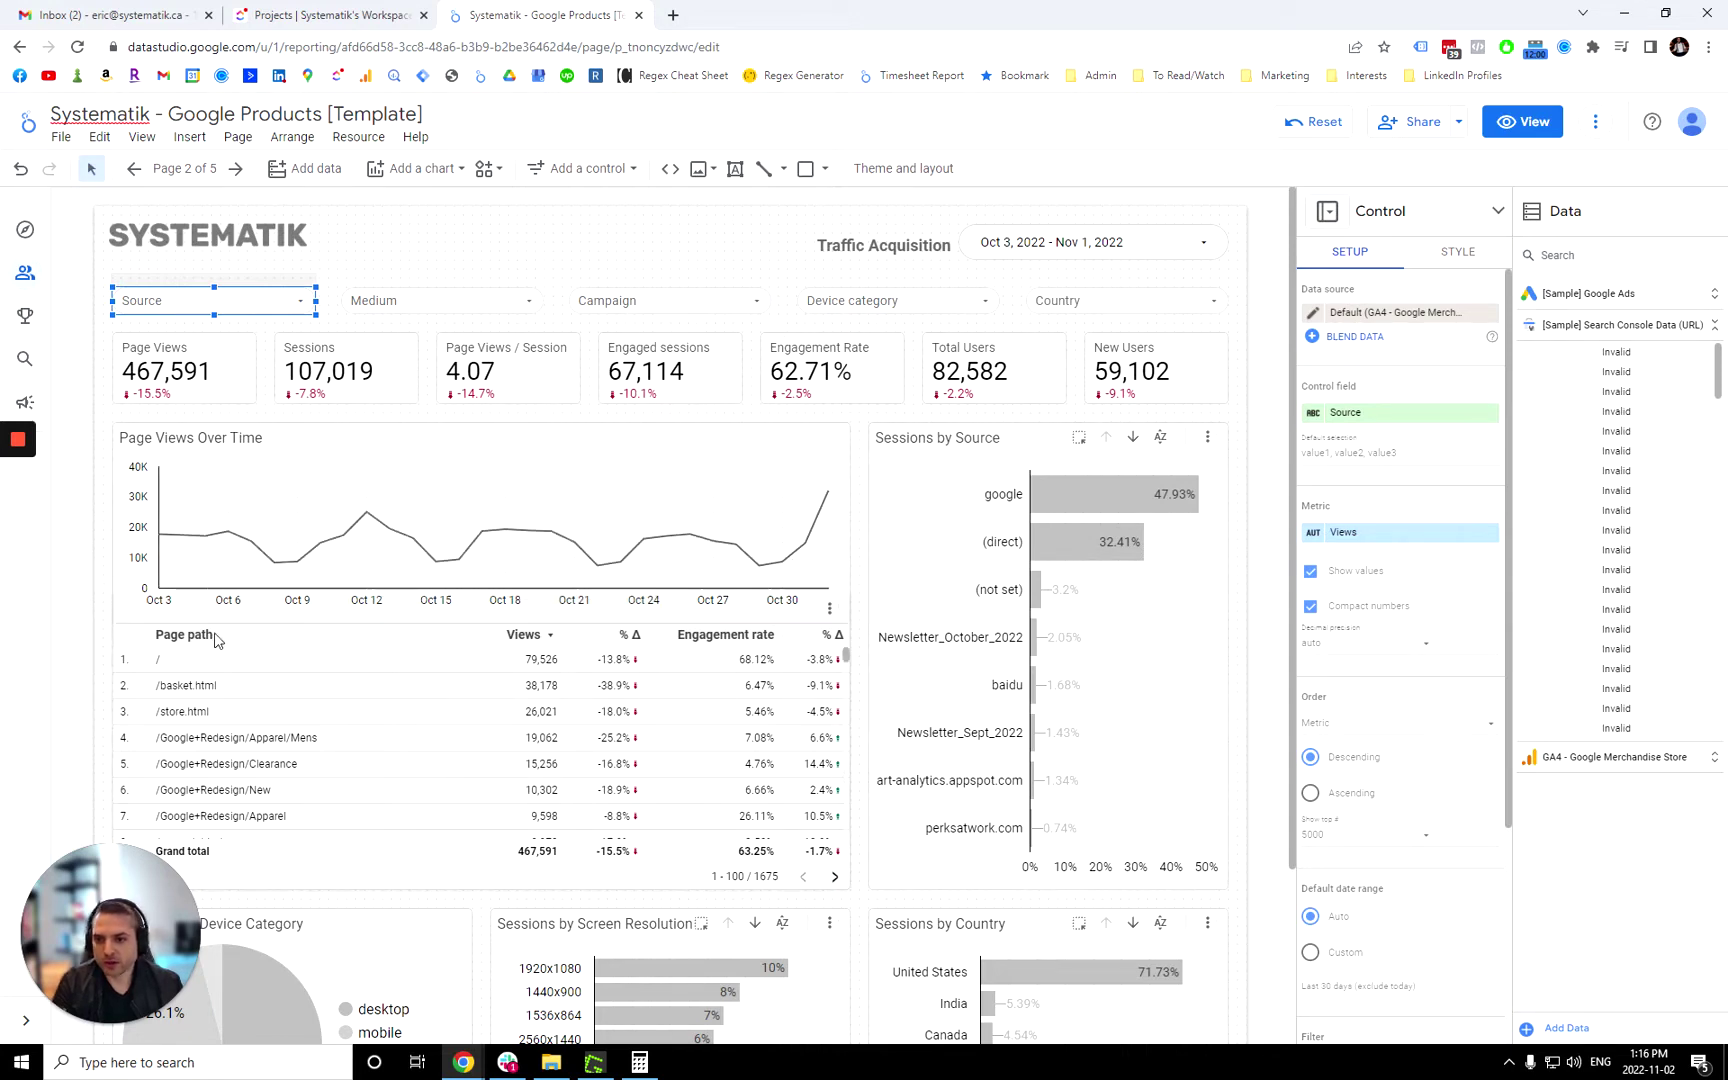
left_click(510, 266)
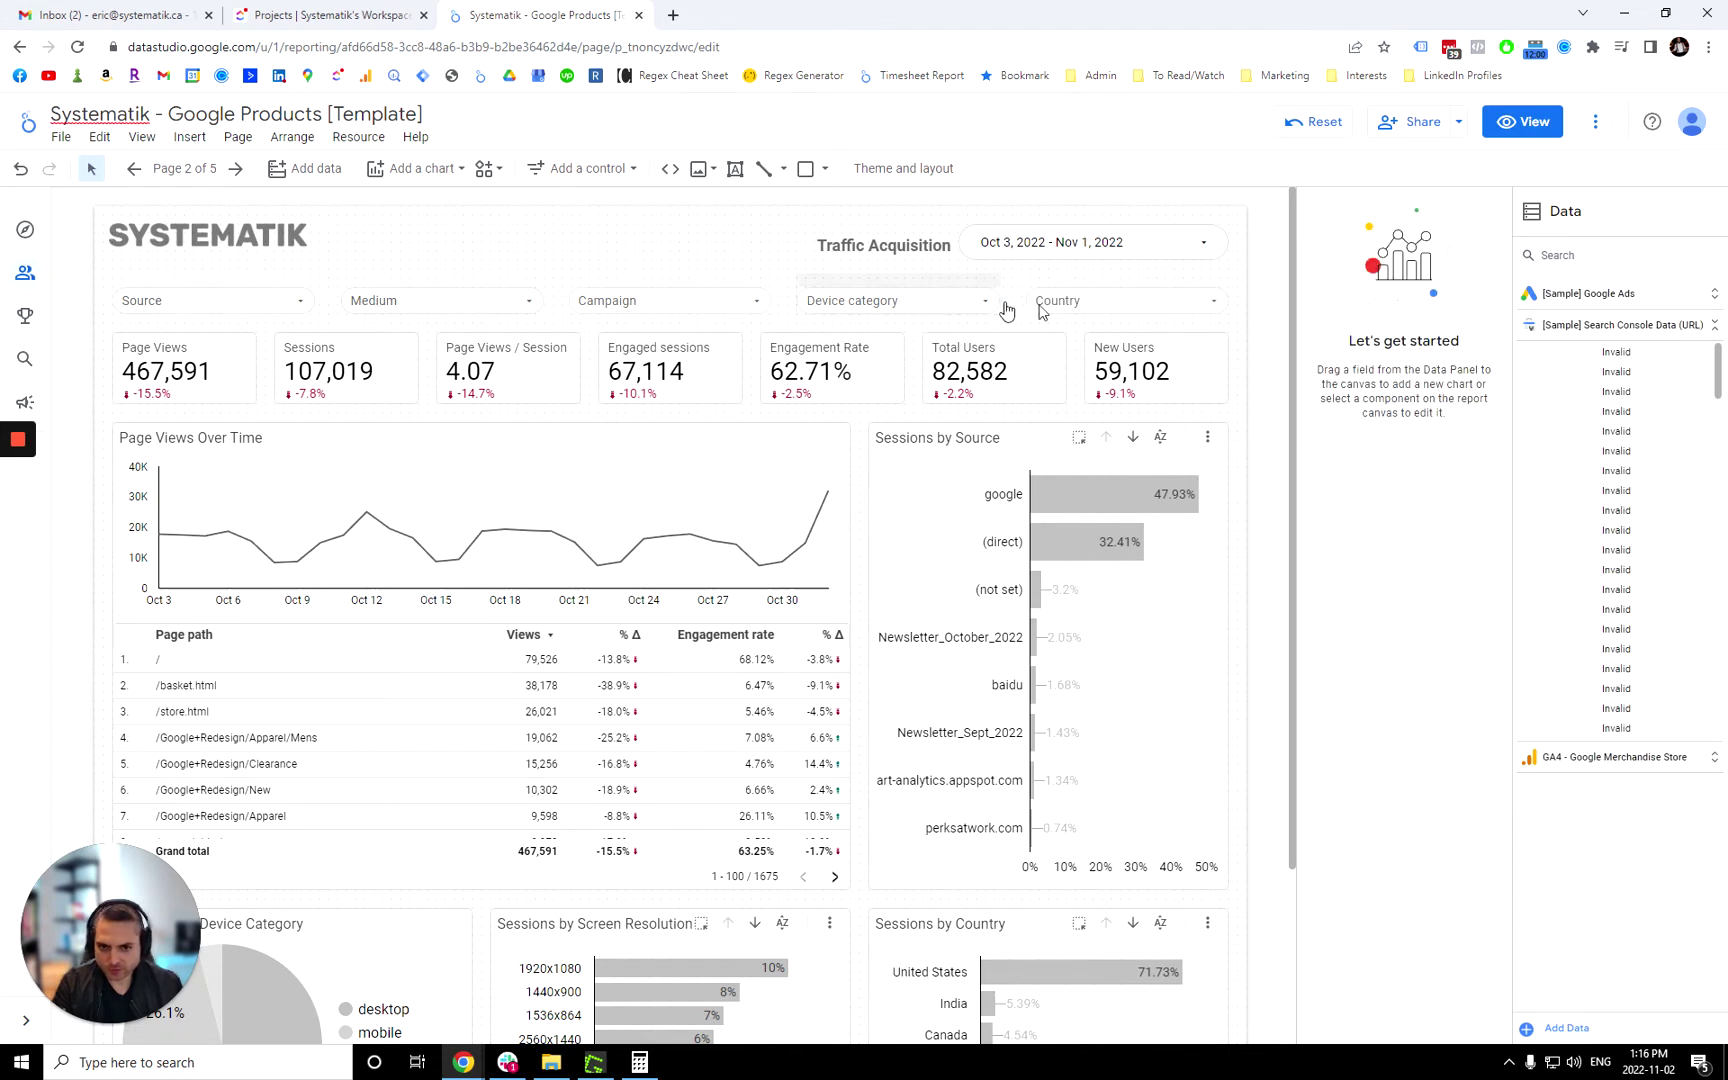
Scroll through the Traffic Acquisition page and switch the report back to View mode.
scroll(447, 677, "down", 1)
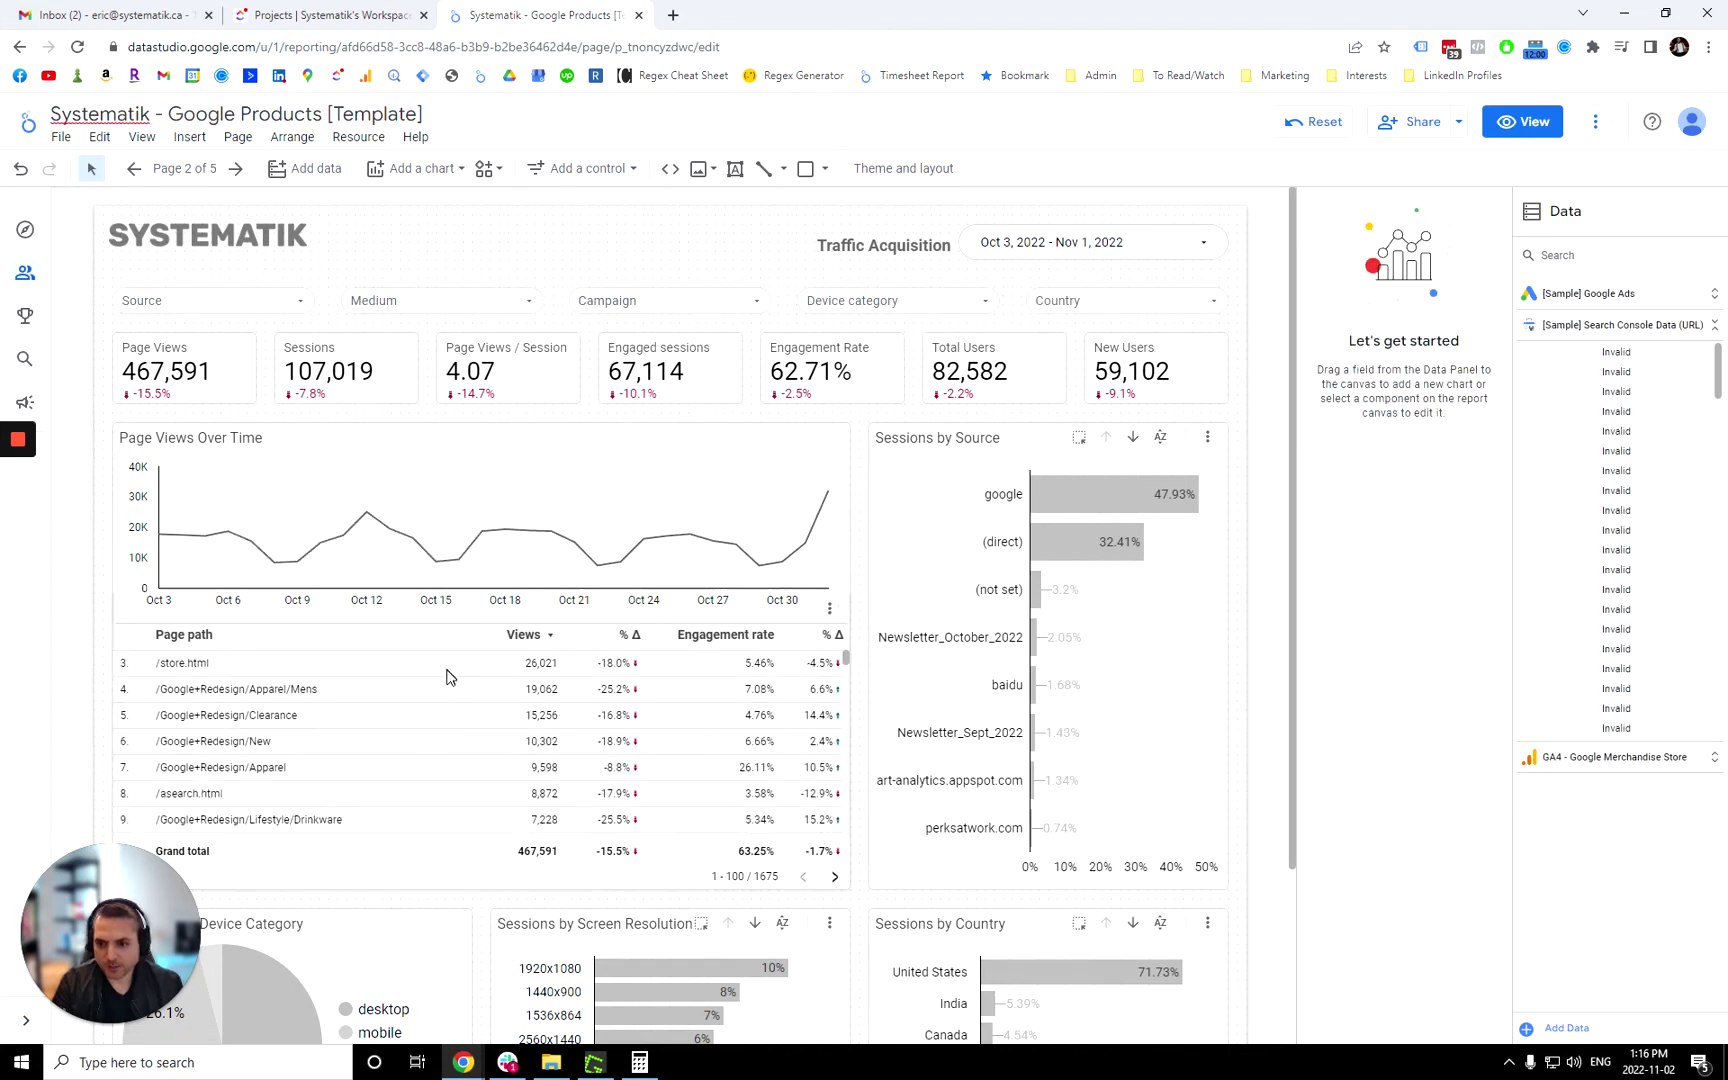
scroll(447, 677, "up", 2)
scroll(90, 683, "down", 2)
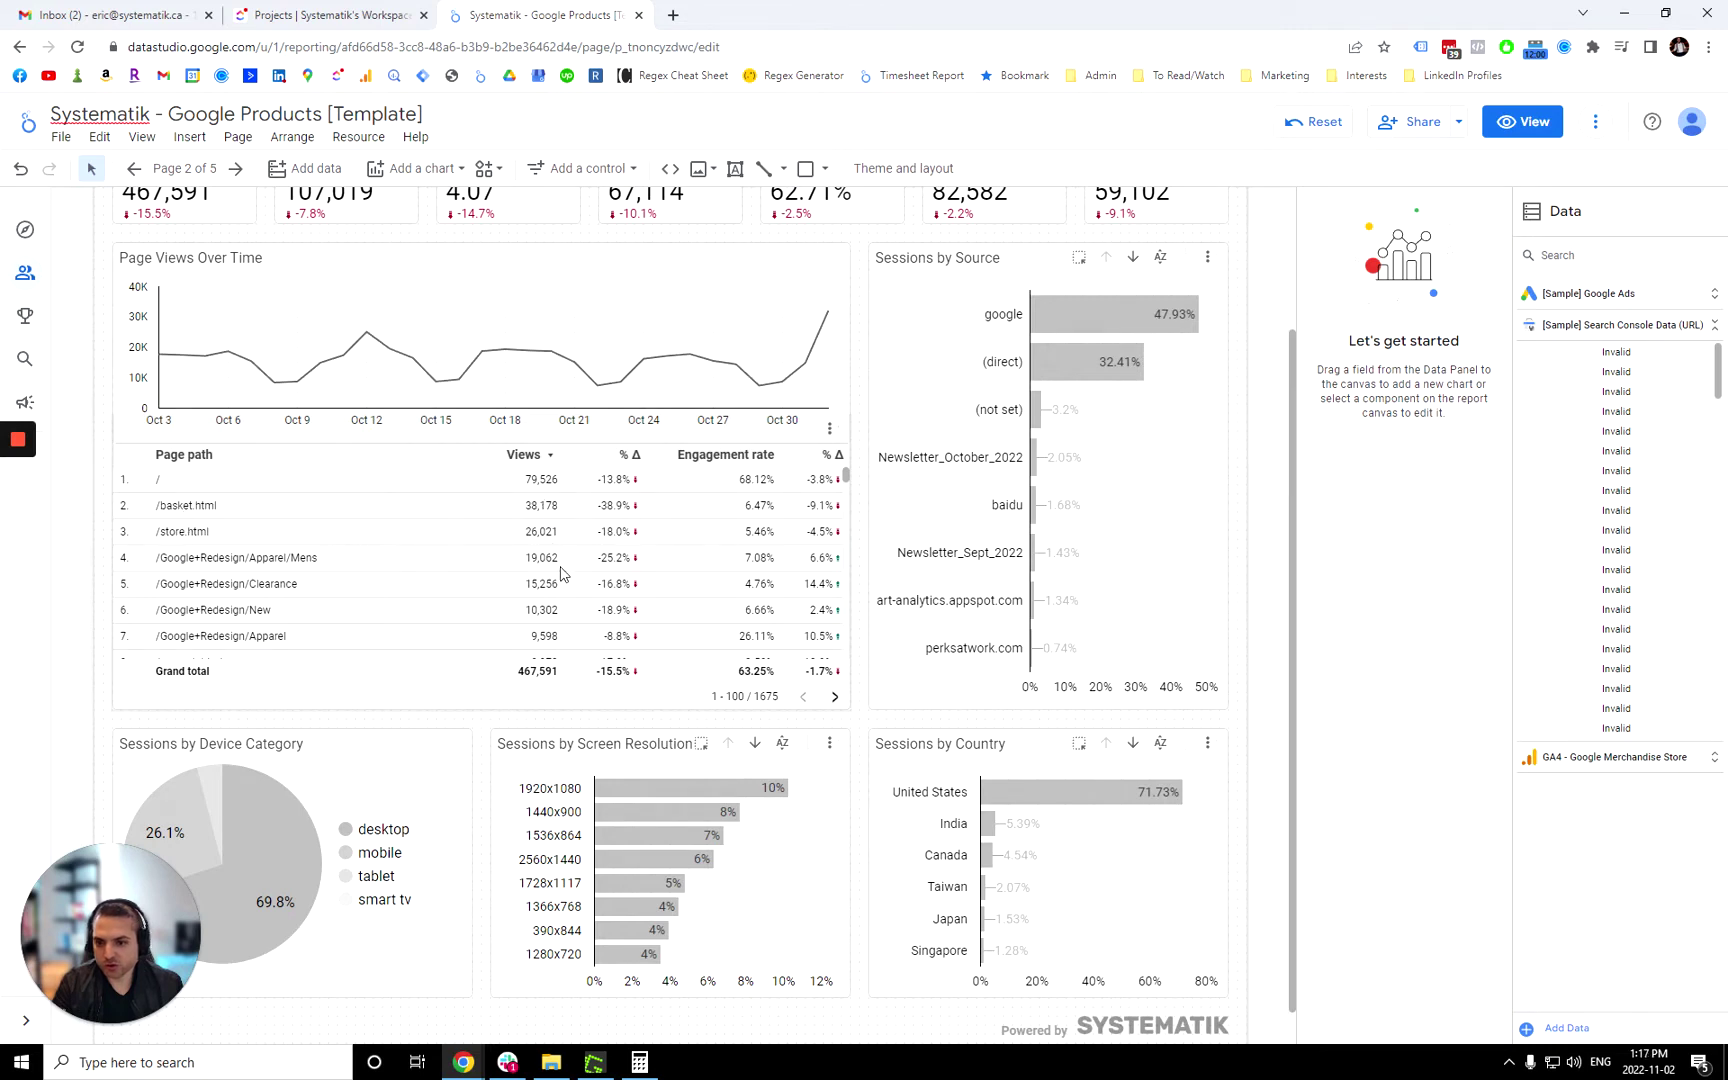
scroll(558, 742, "up", 2)
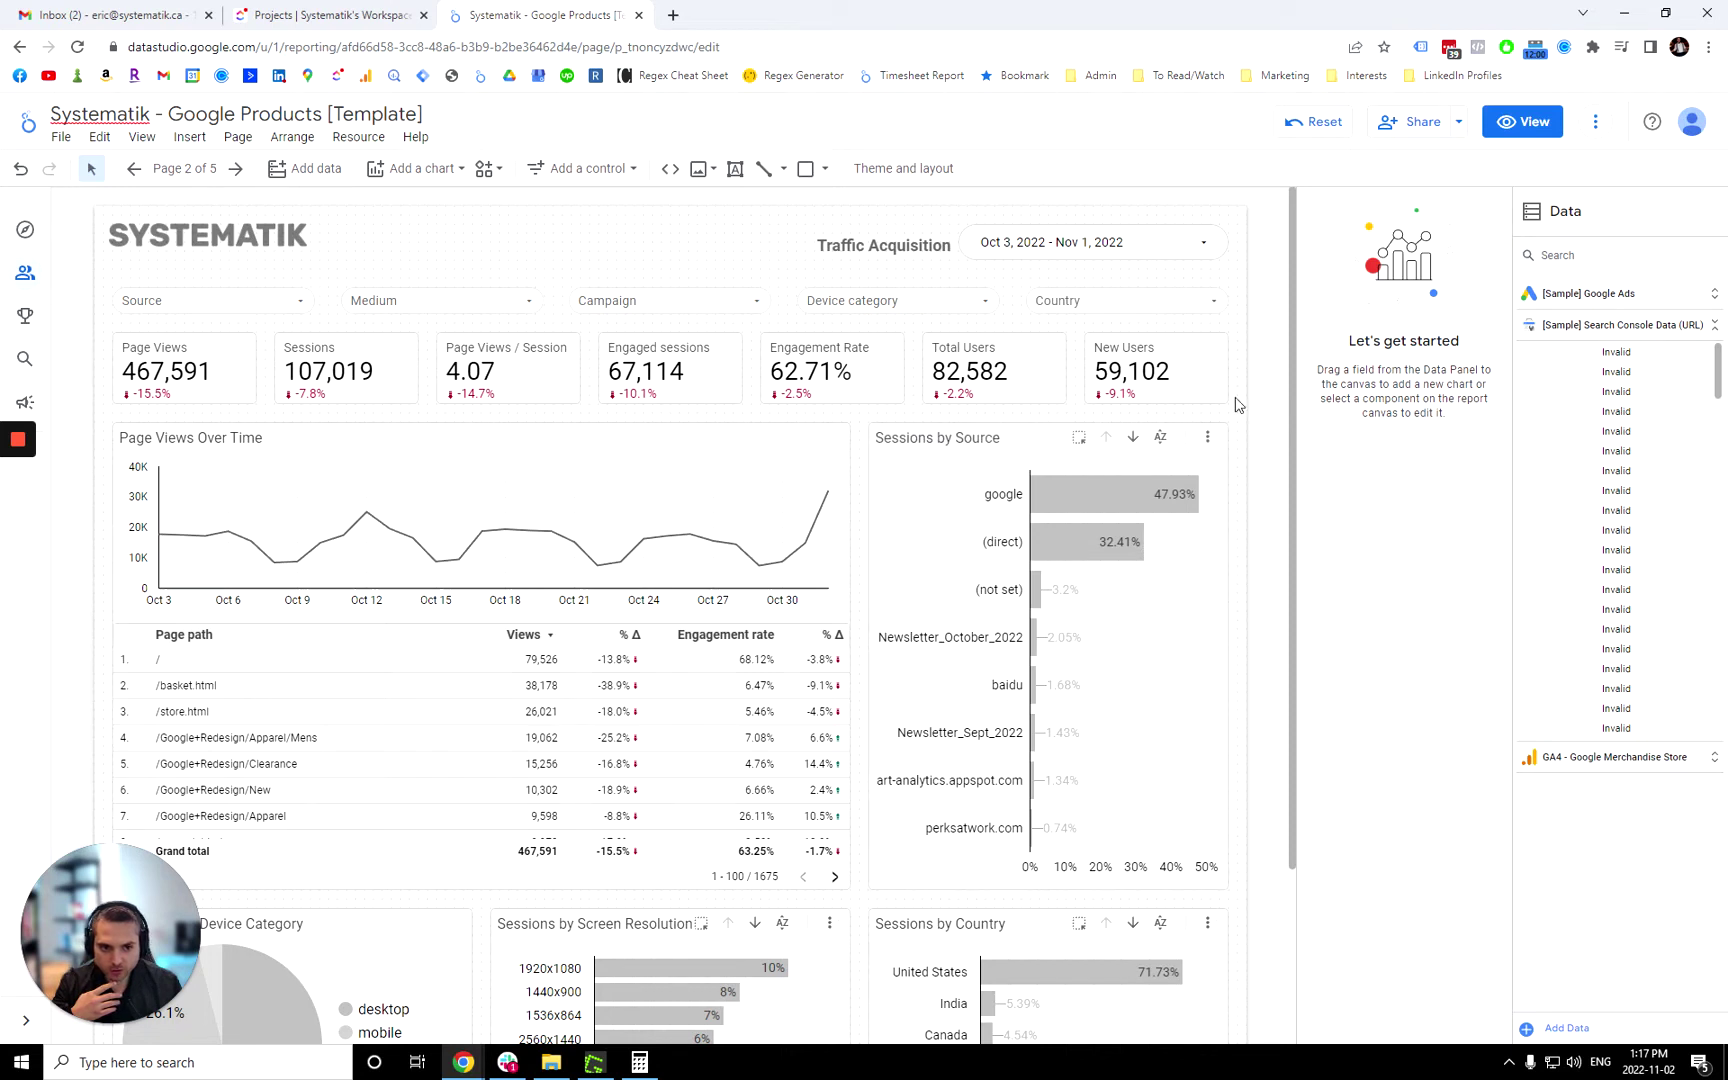
left_click(1524, 122)
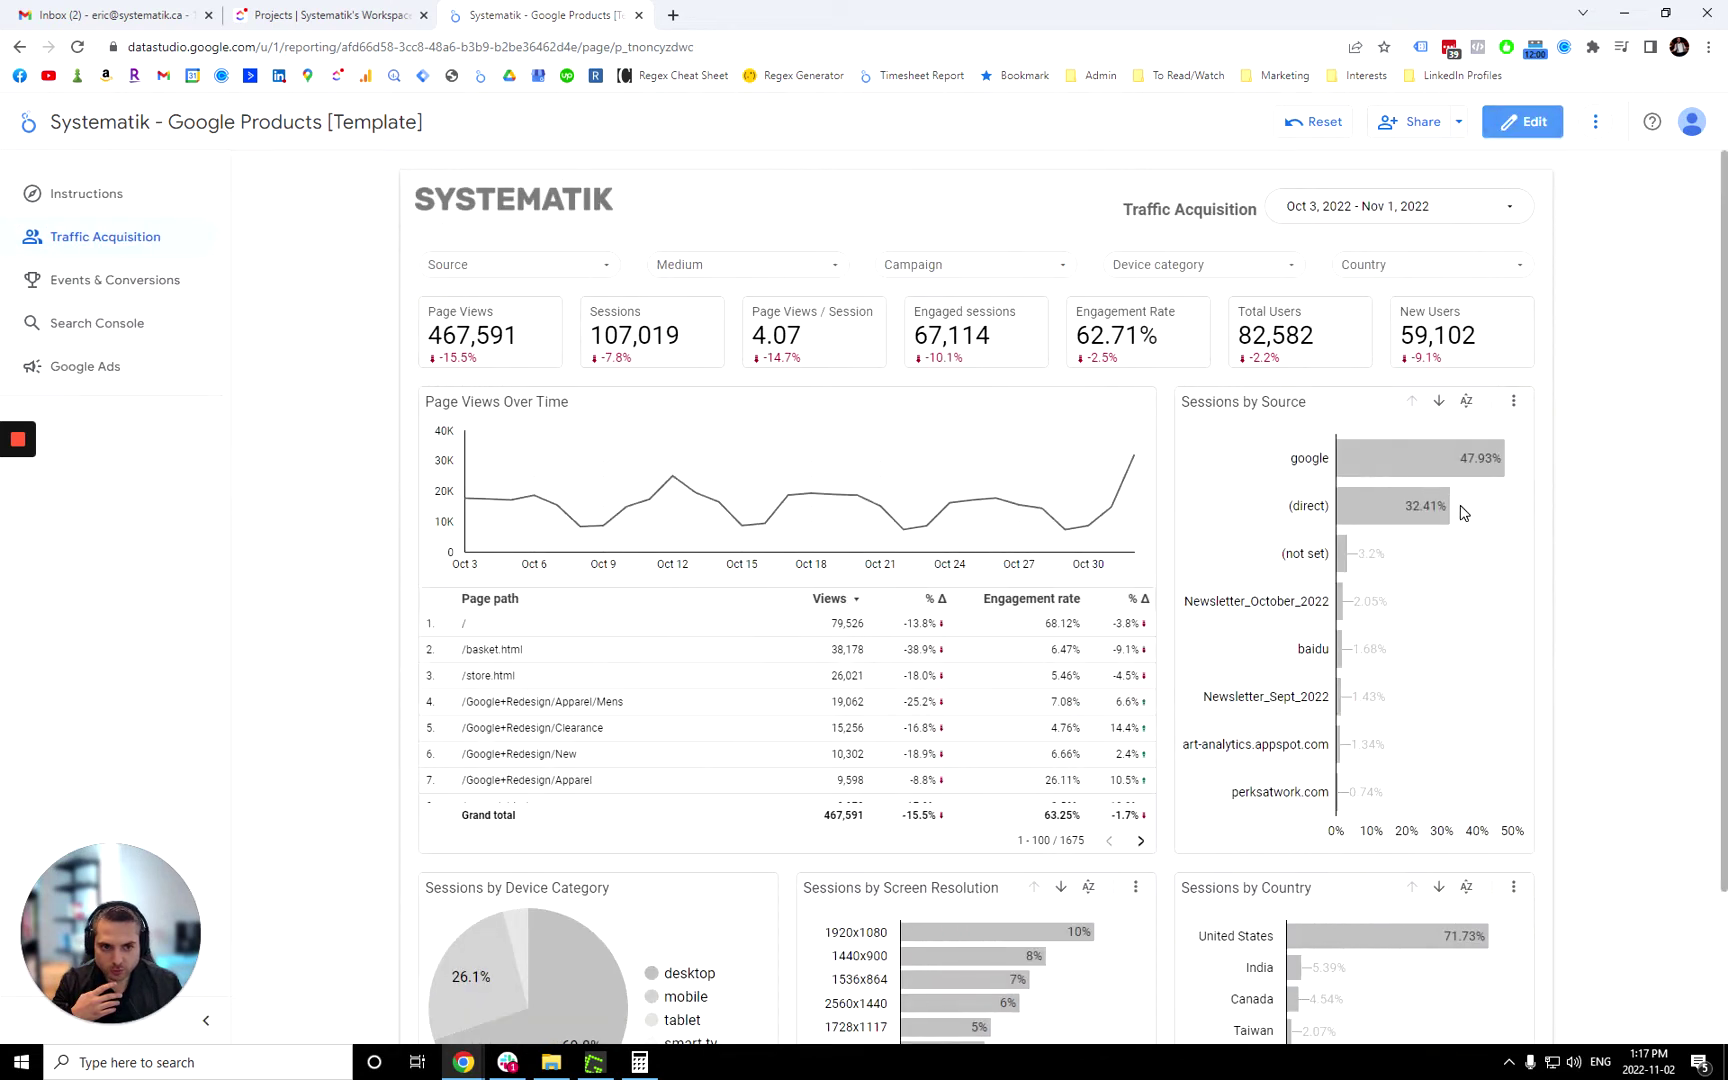
Reset the report and drill Sessions by Source to medium and campaign, then back to source.
left_click(1318, 122)
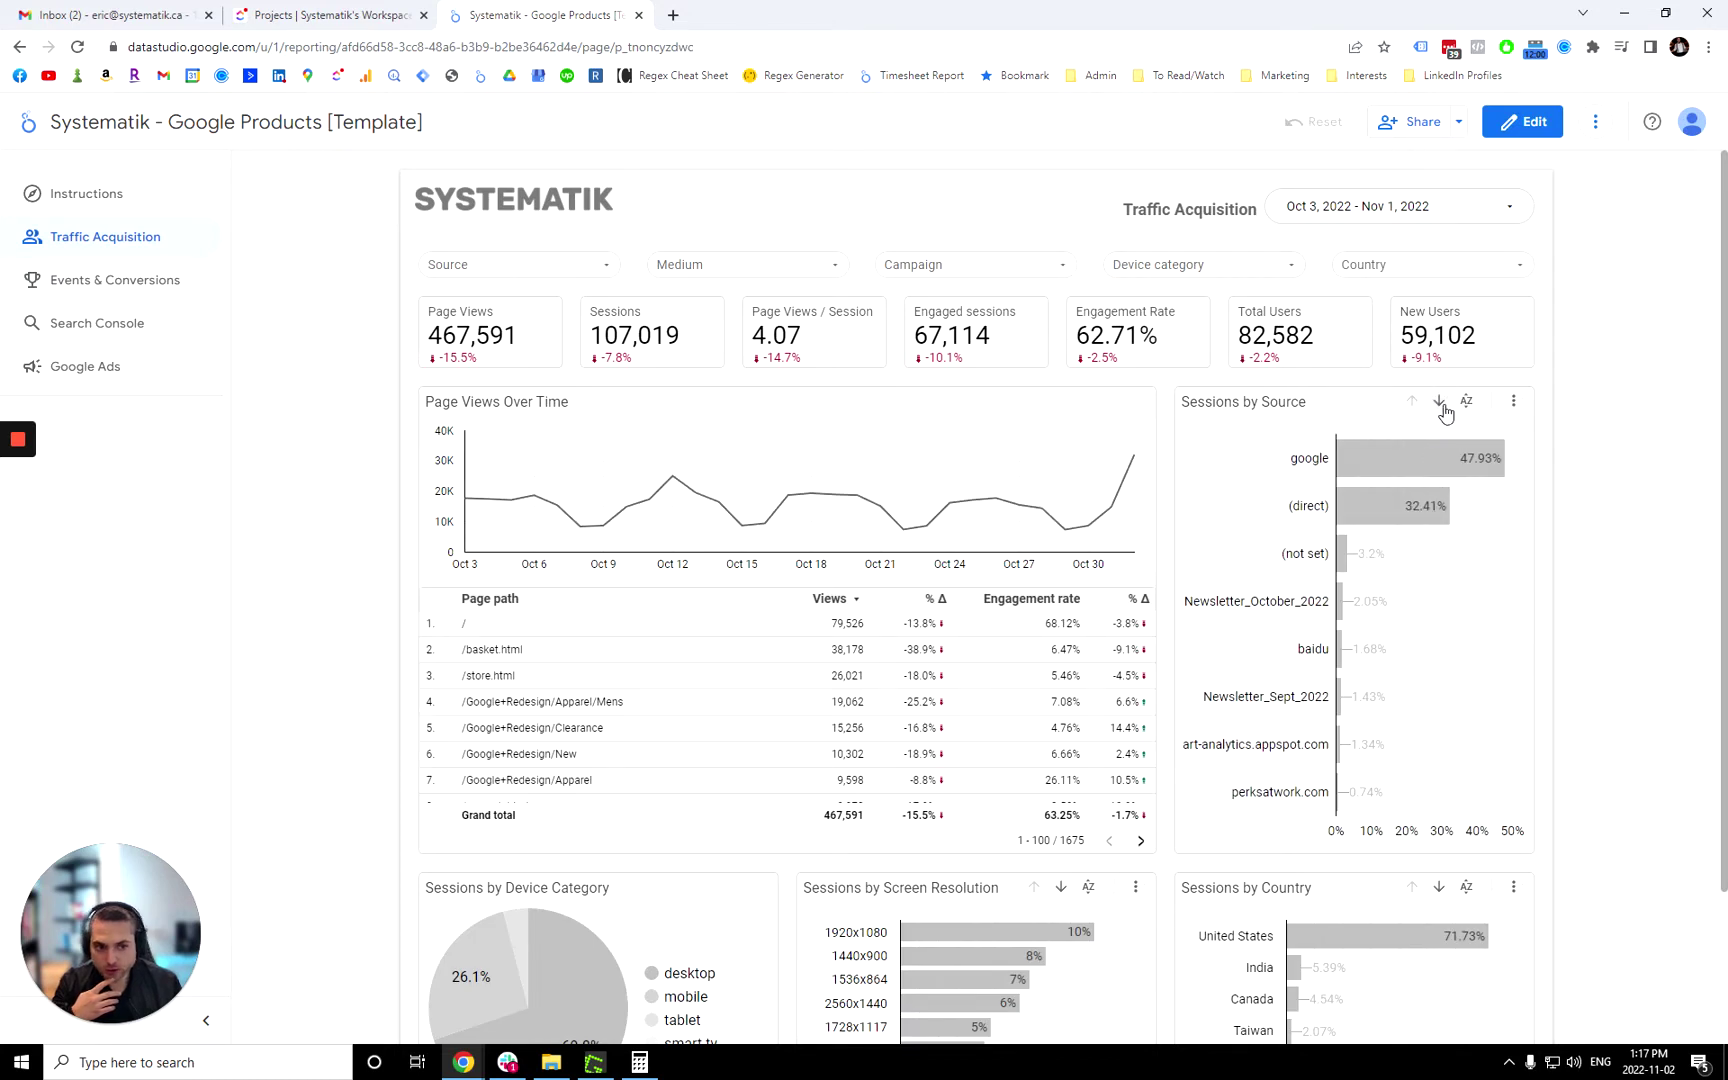
left_click(1440, 406)
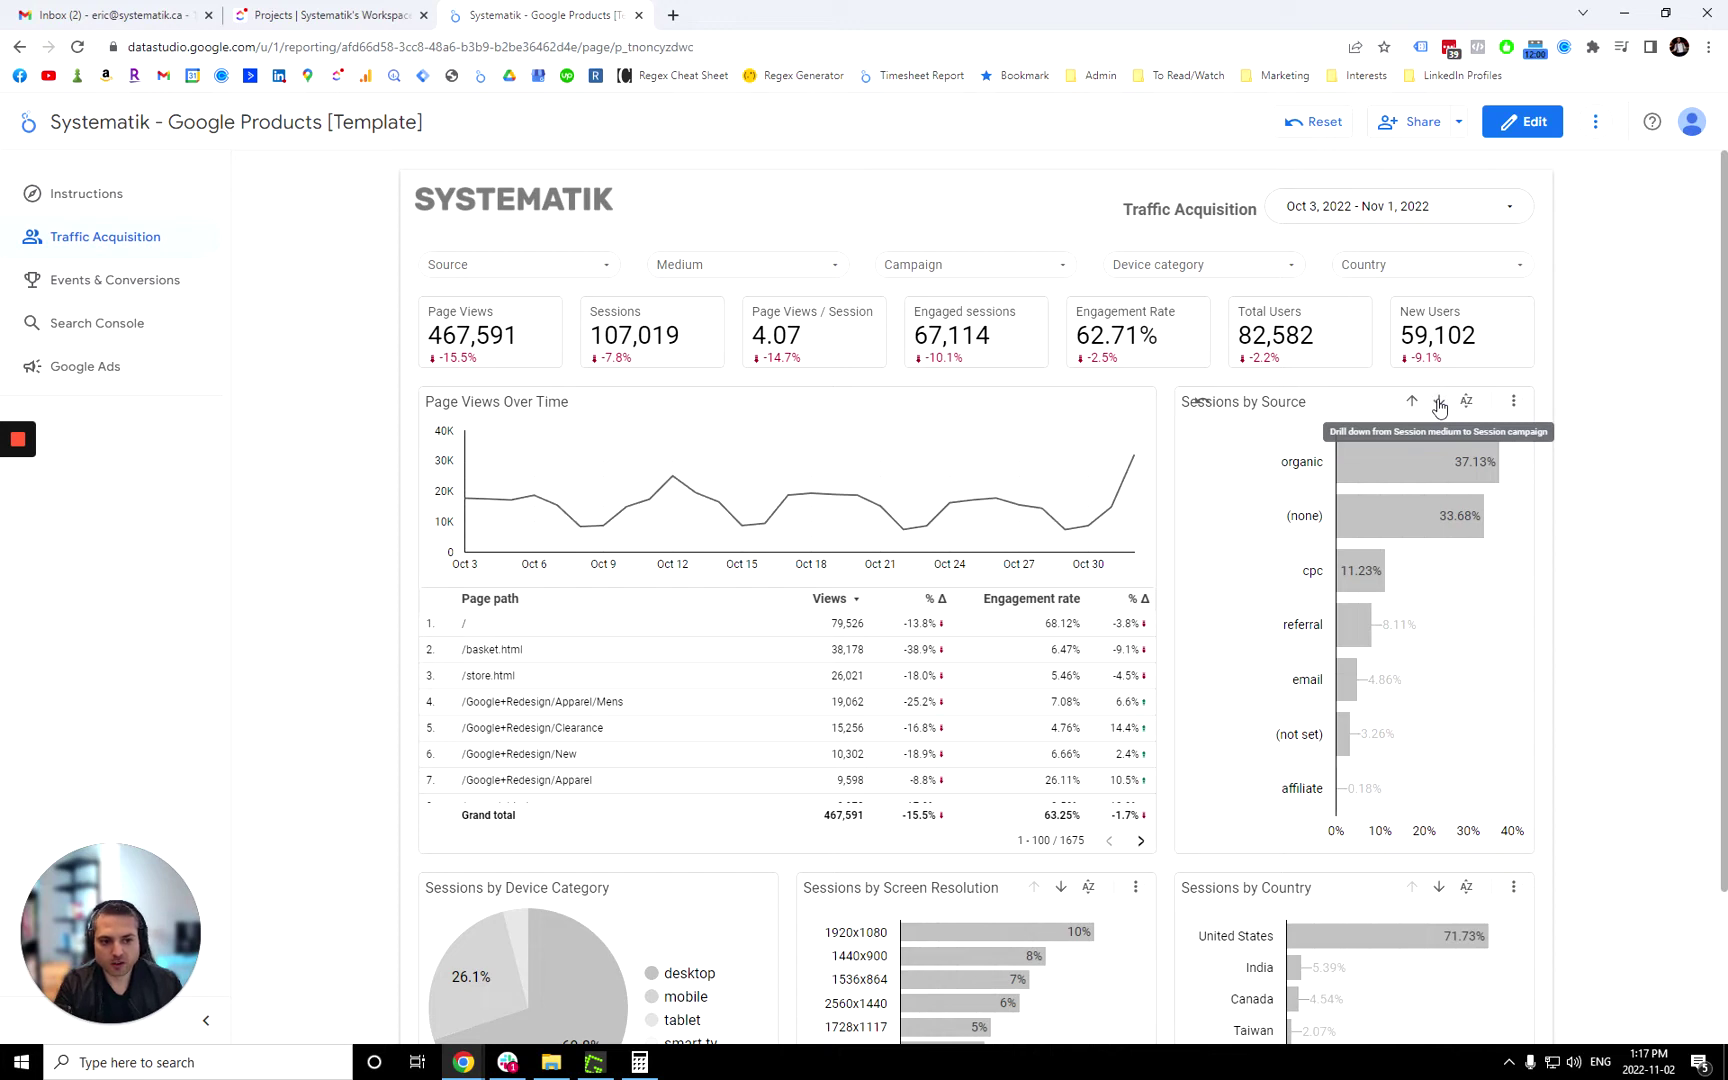
left_click(1439, 402)
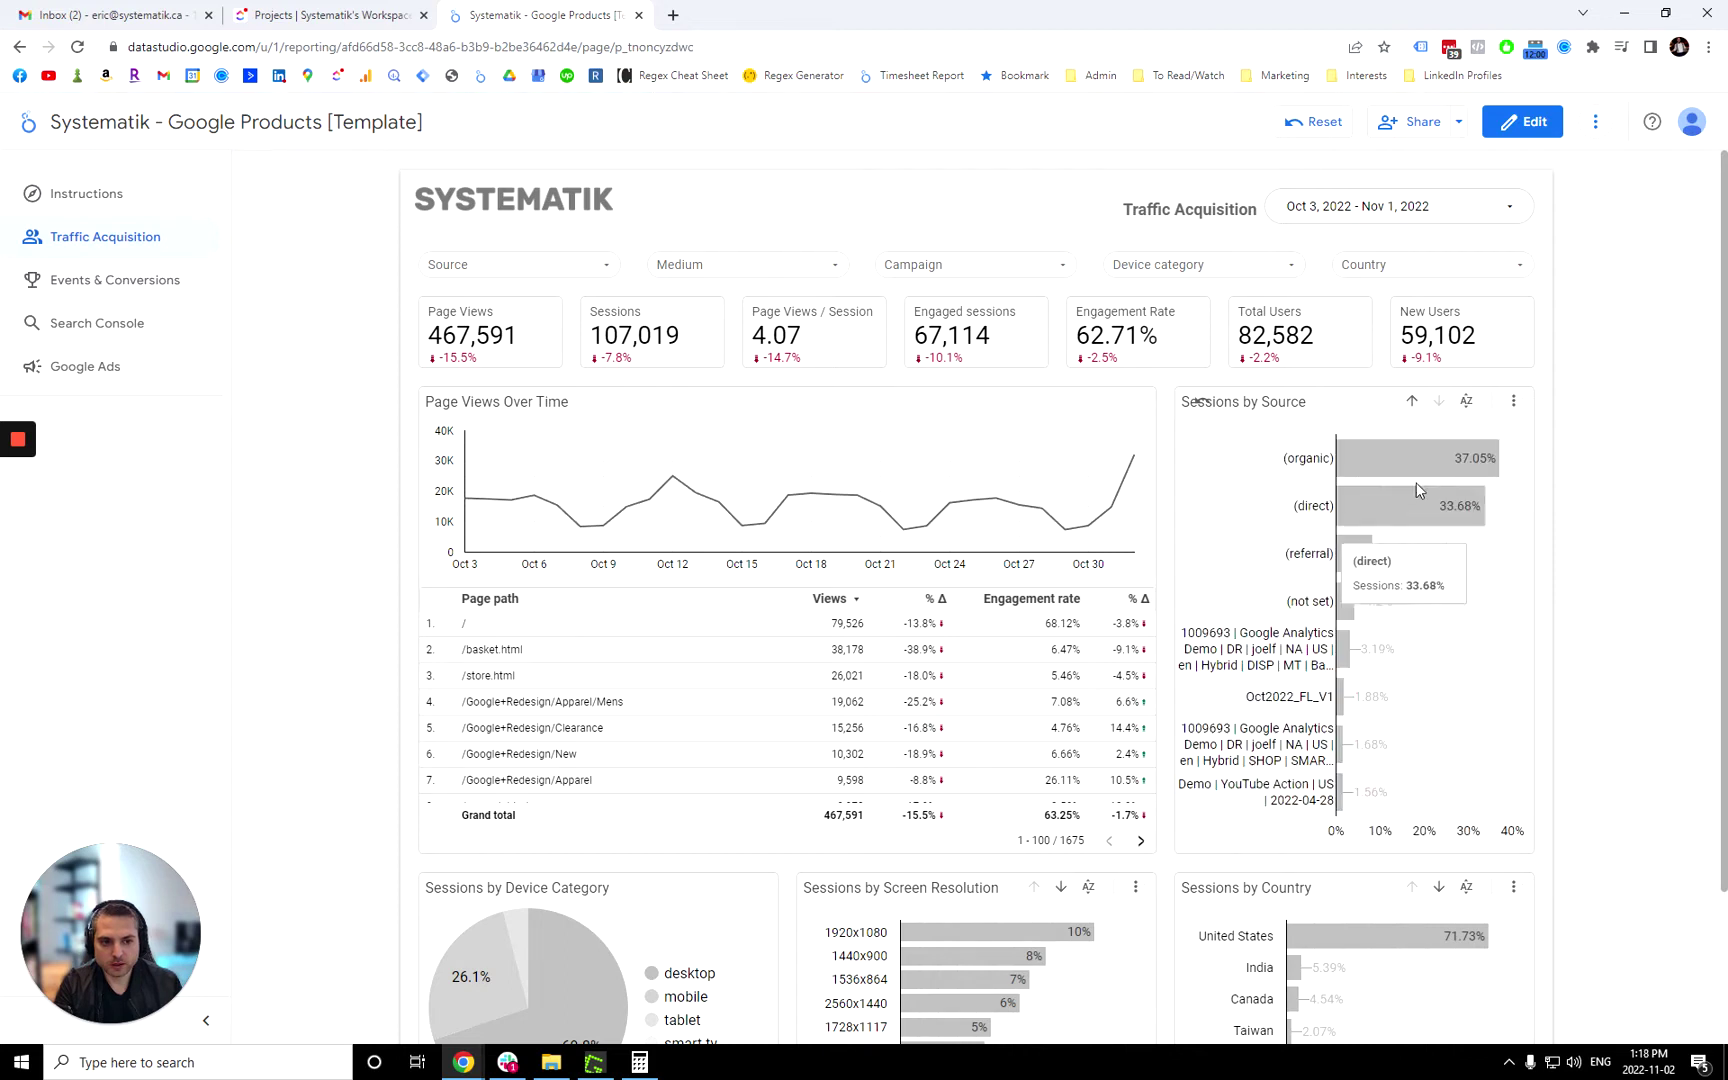
left_click(1414, 402)
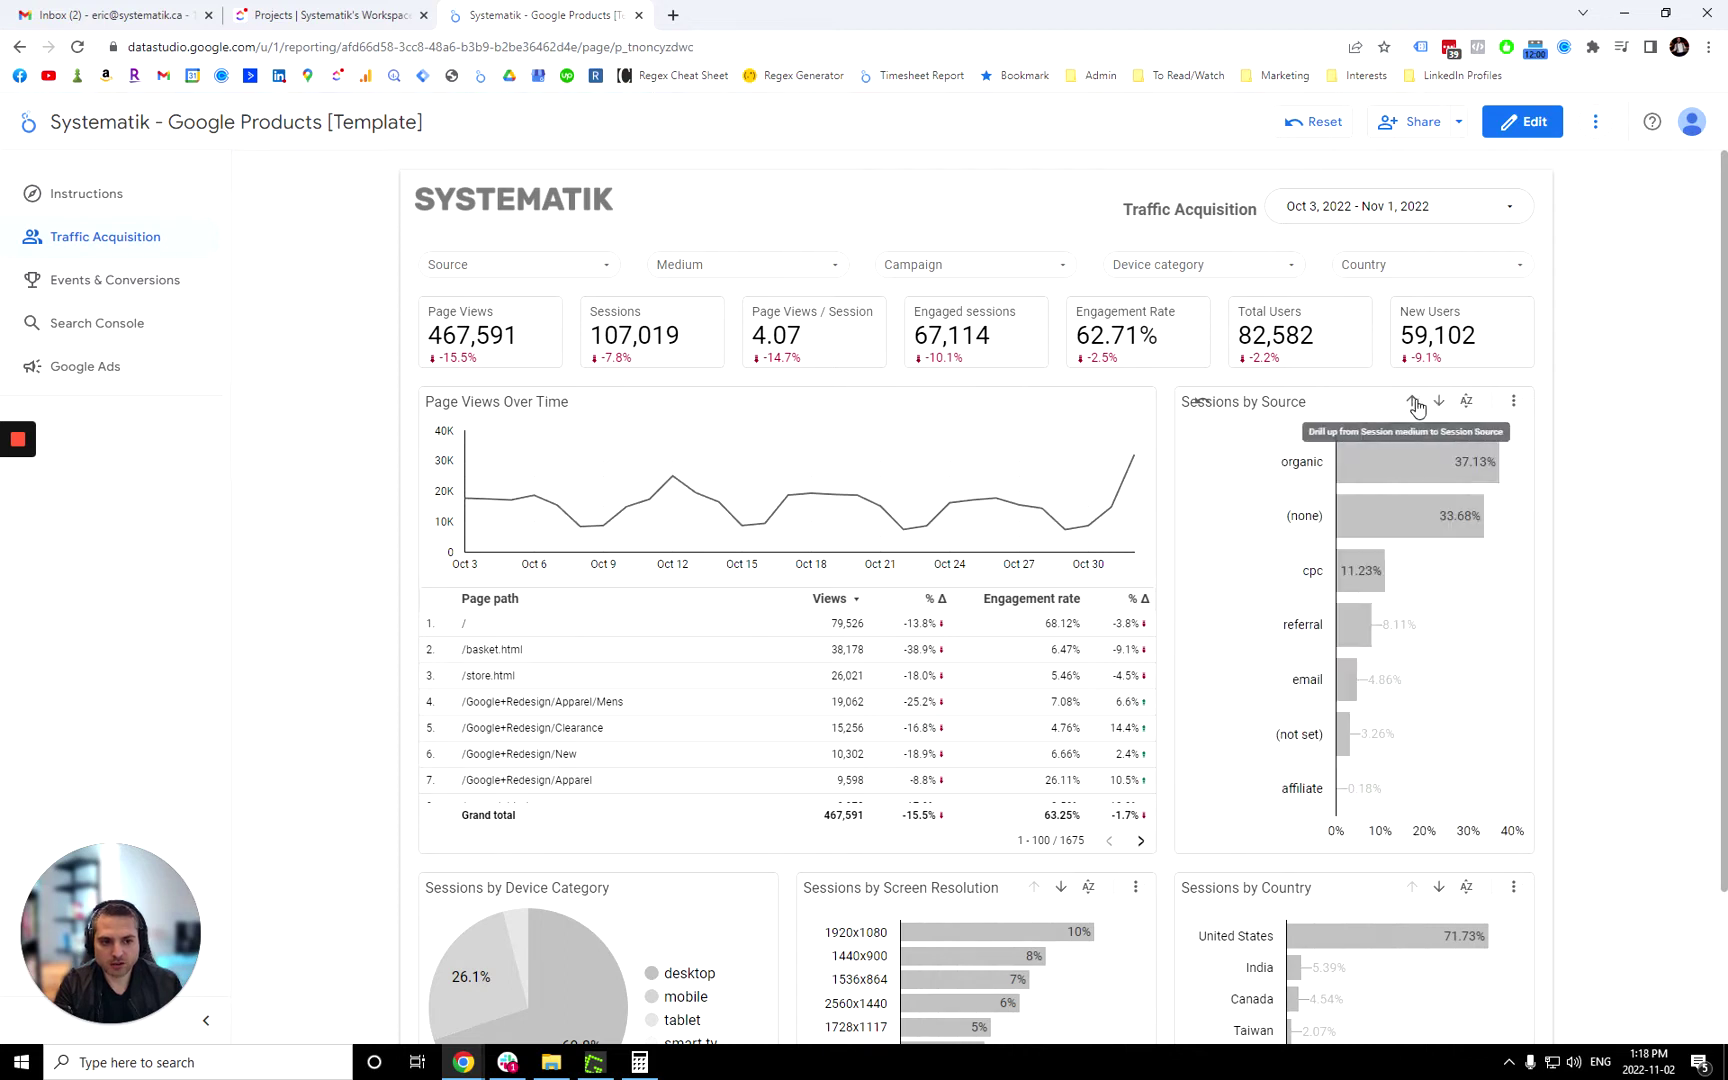
left_click(1415, 403)
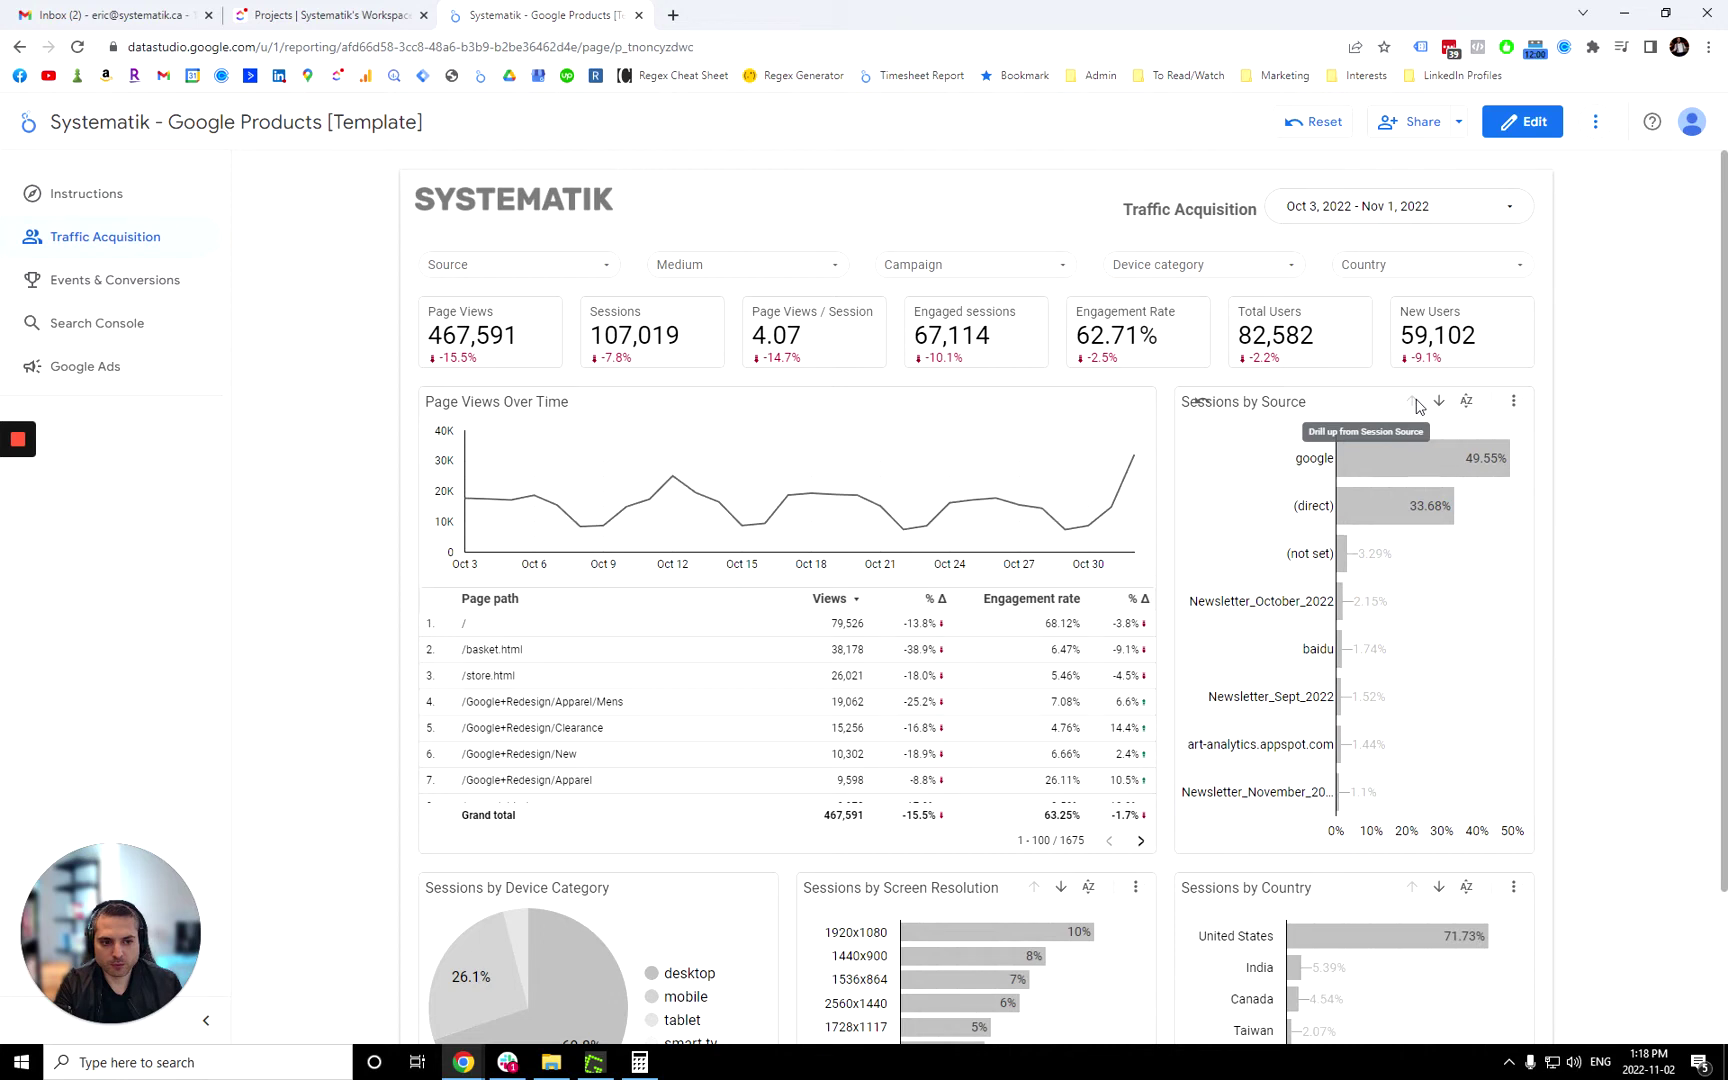
Cross-filter the report to google traffic and drill Sessions by Source down to medium.
mouse_move(1359, 507)
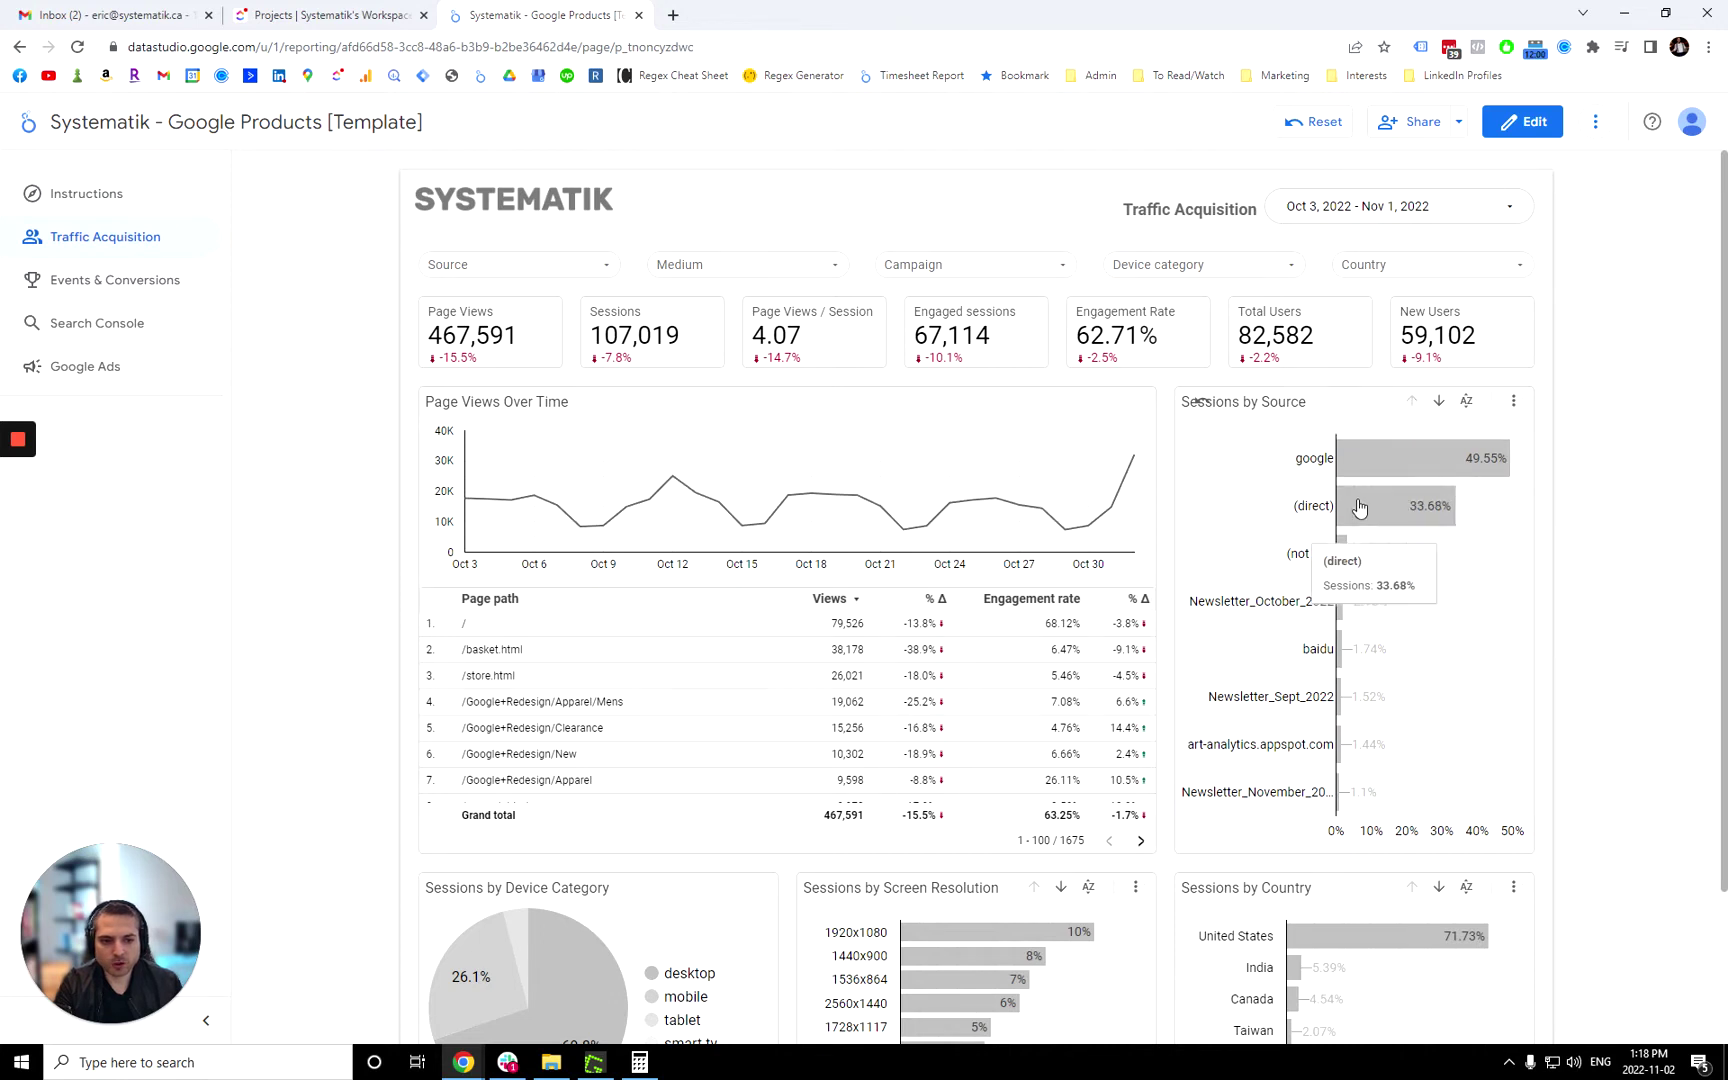
mouse_move(1432, 461)
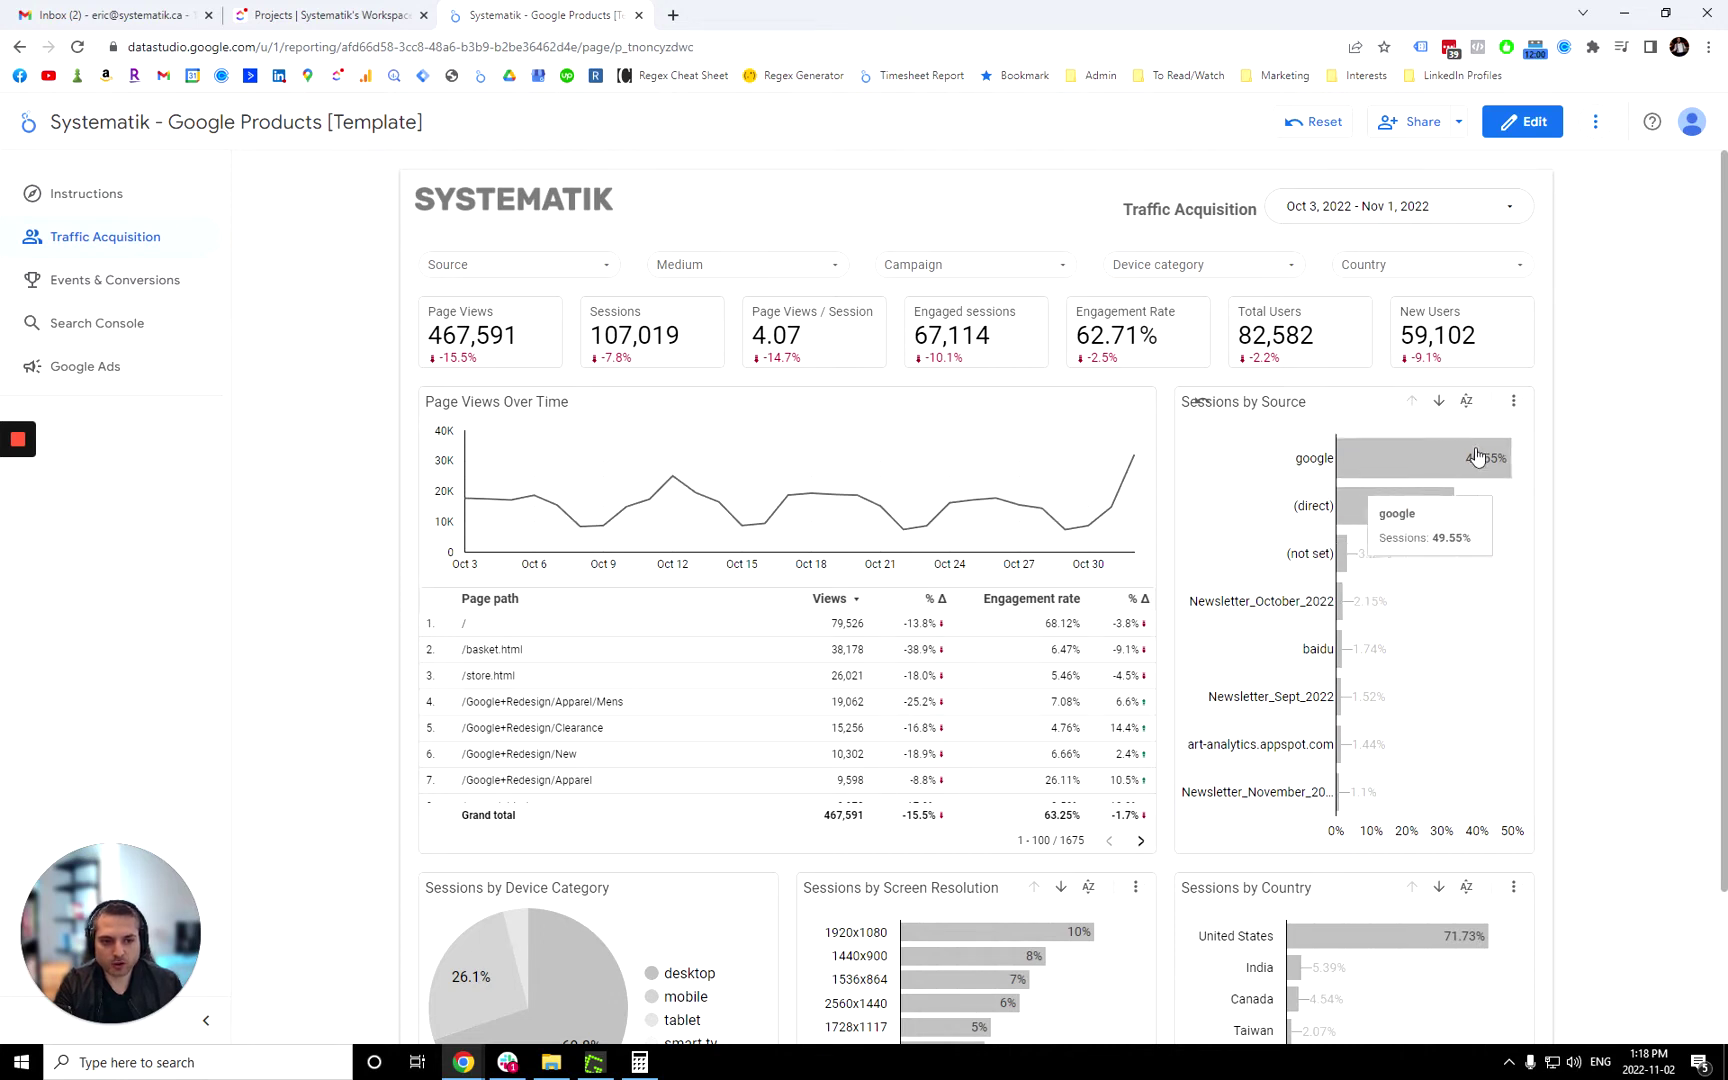
left_click(1408, 470)
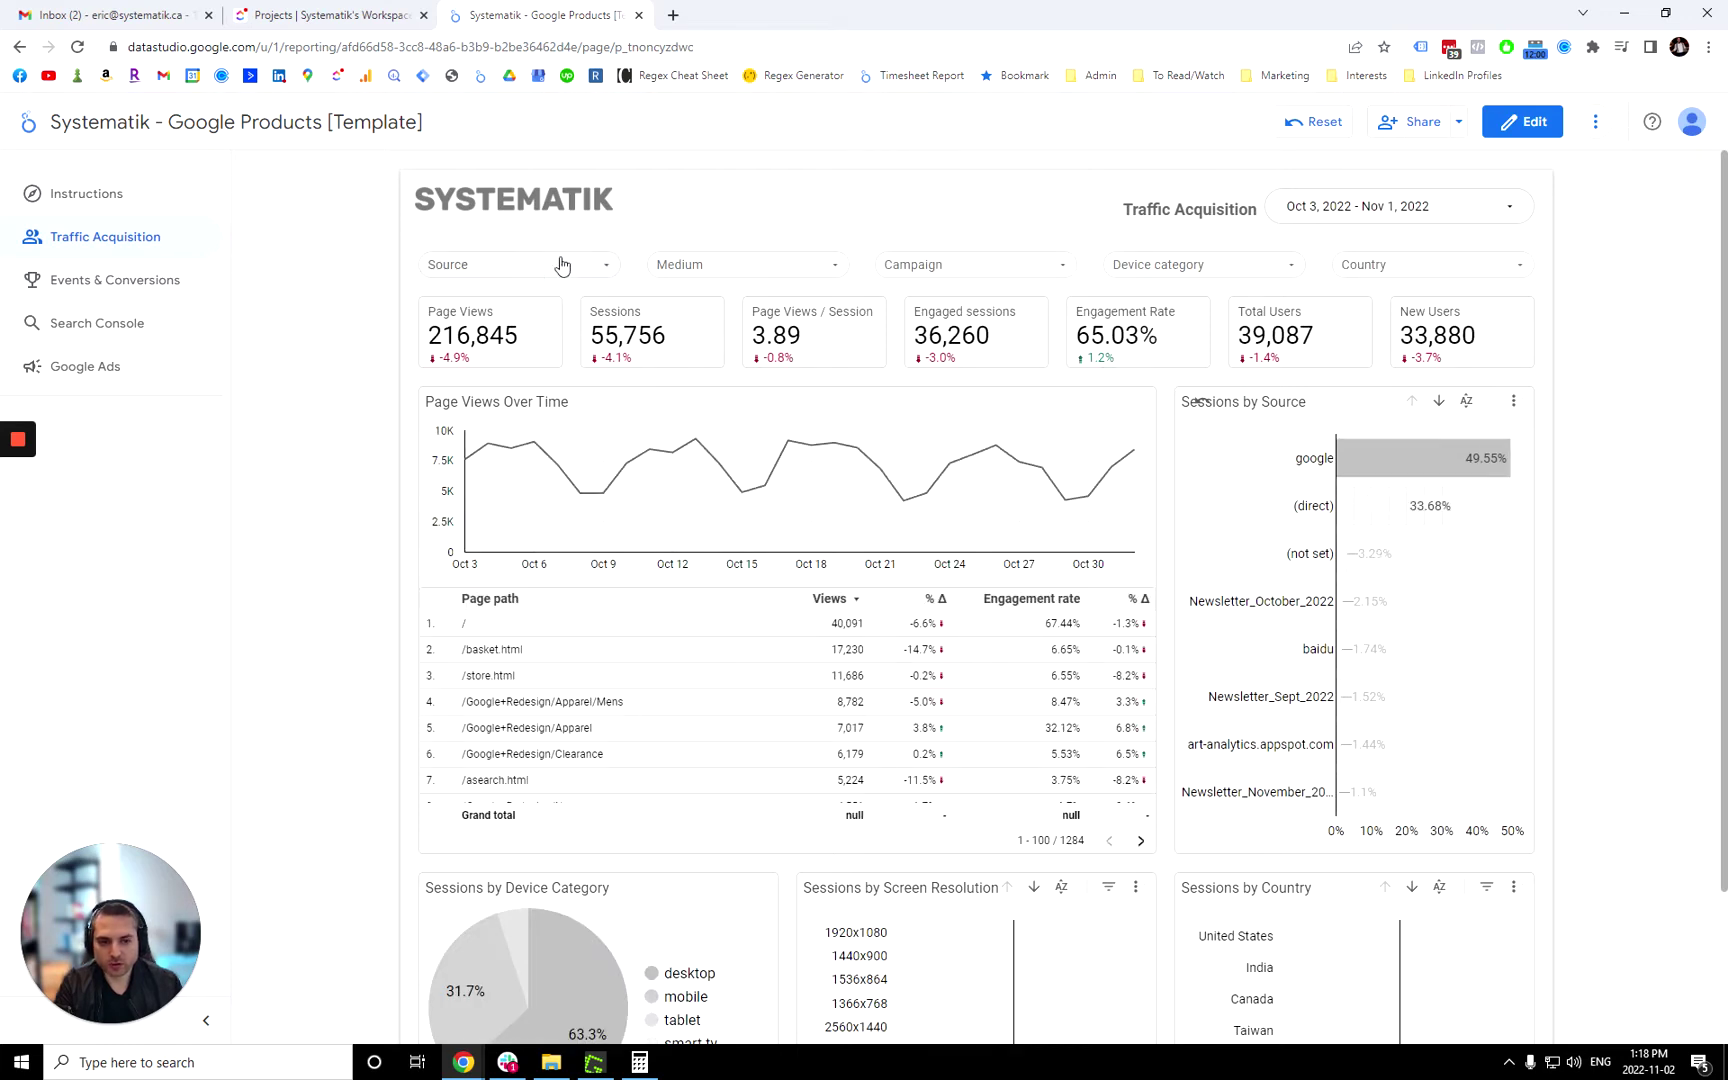
left_click(1441, 403)
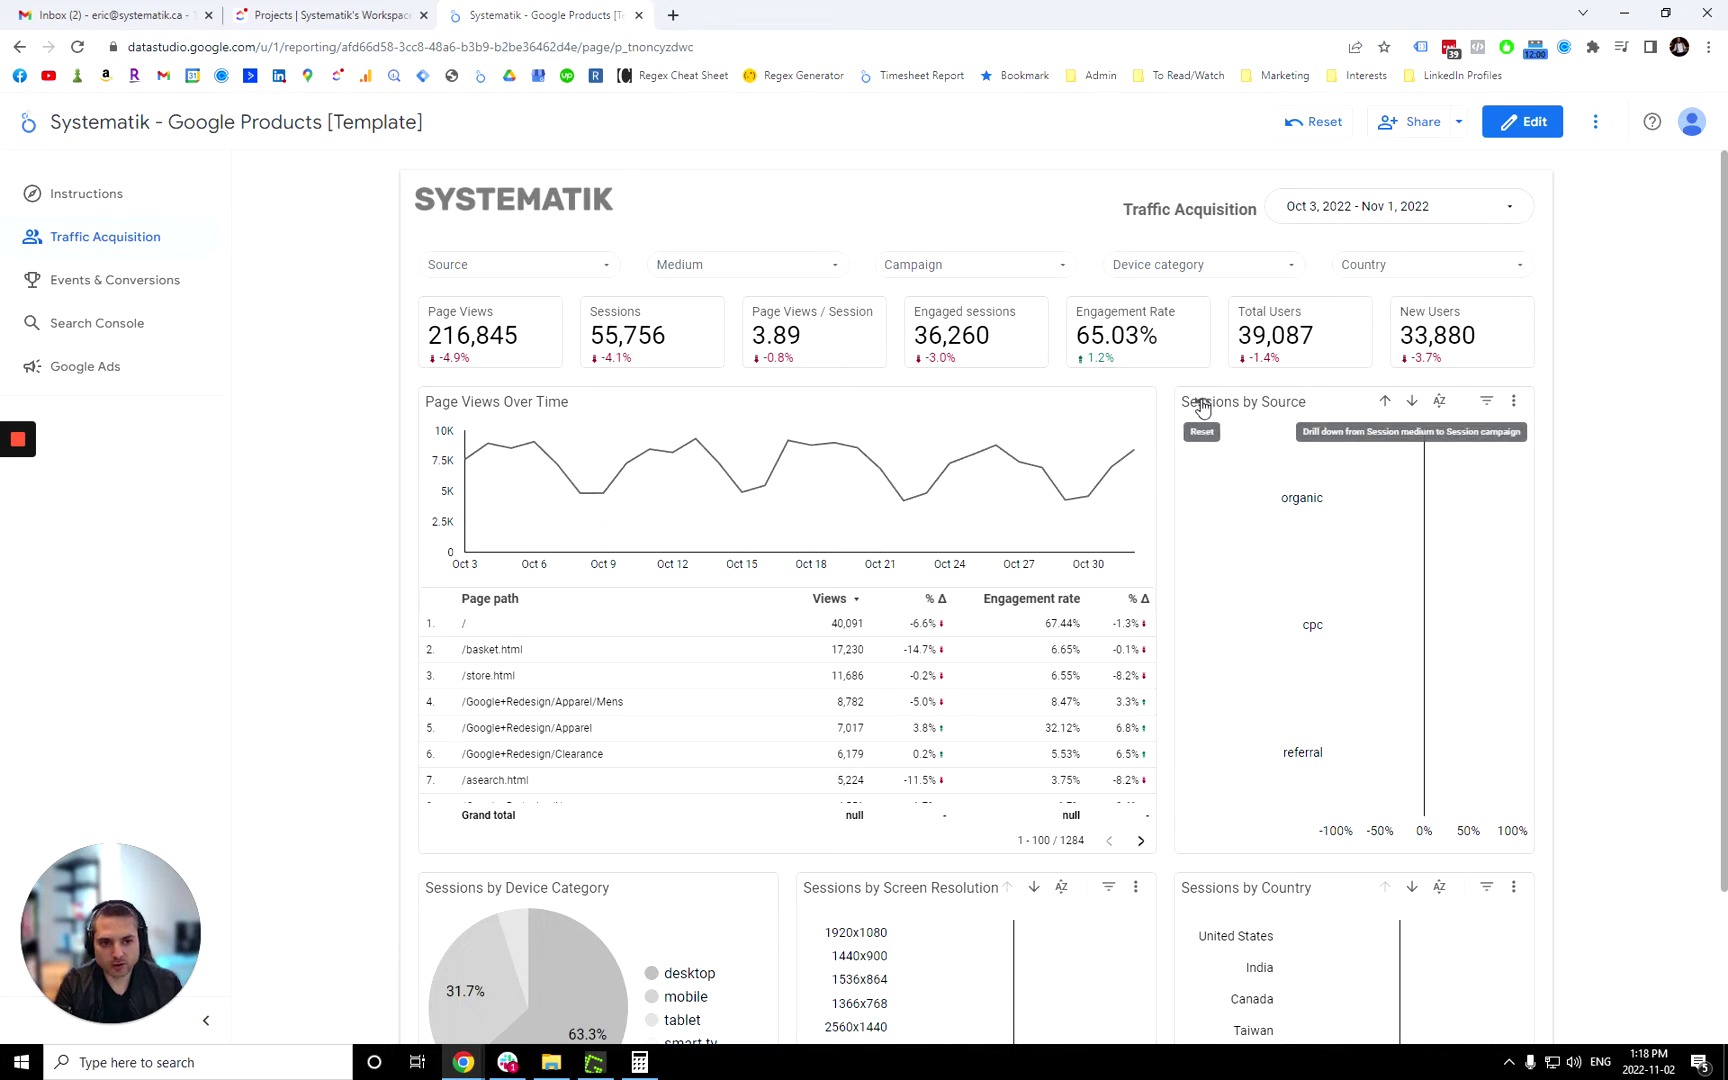
Reset the report and drill Sessions by Screen Resolution down through browser to operating system.
left_click(1320, 121)
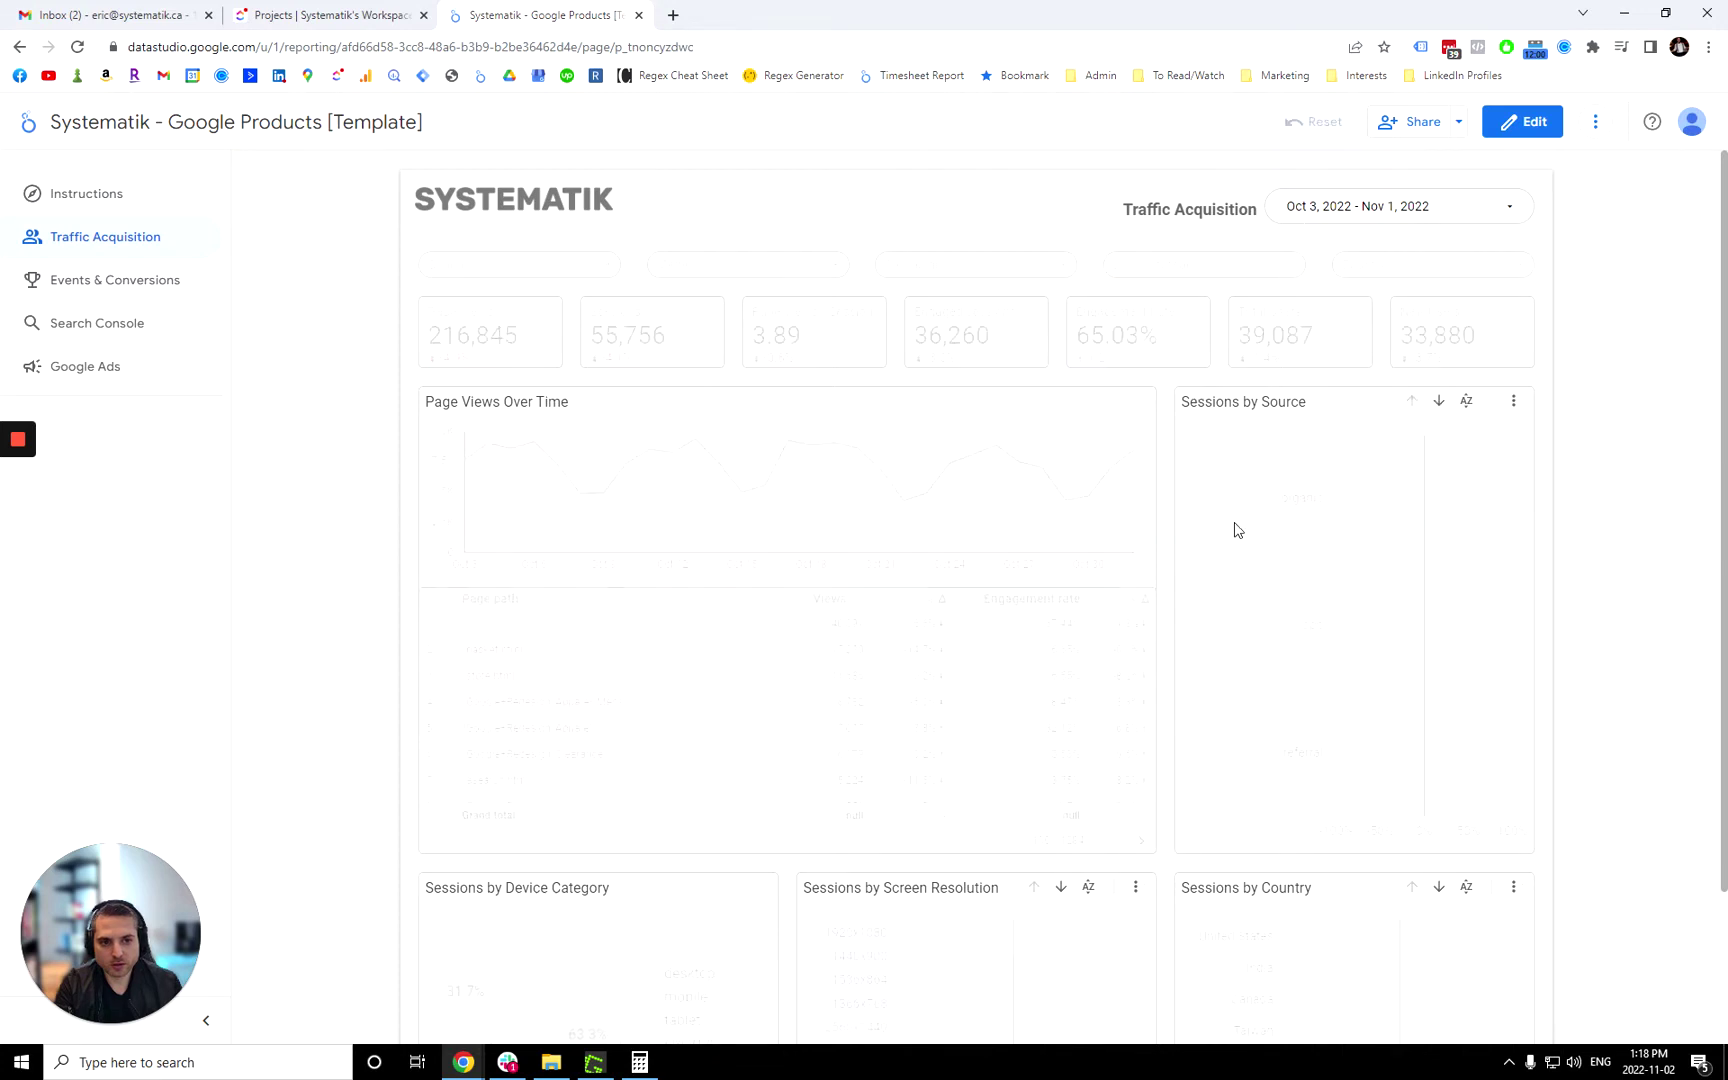
scroll(374, 482, "down", 2)
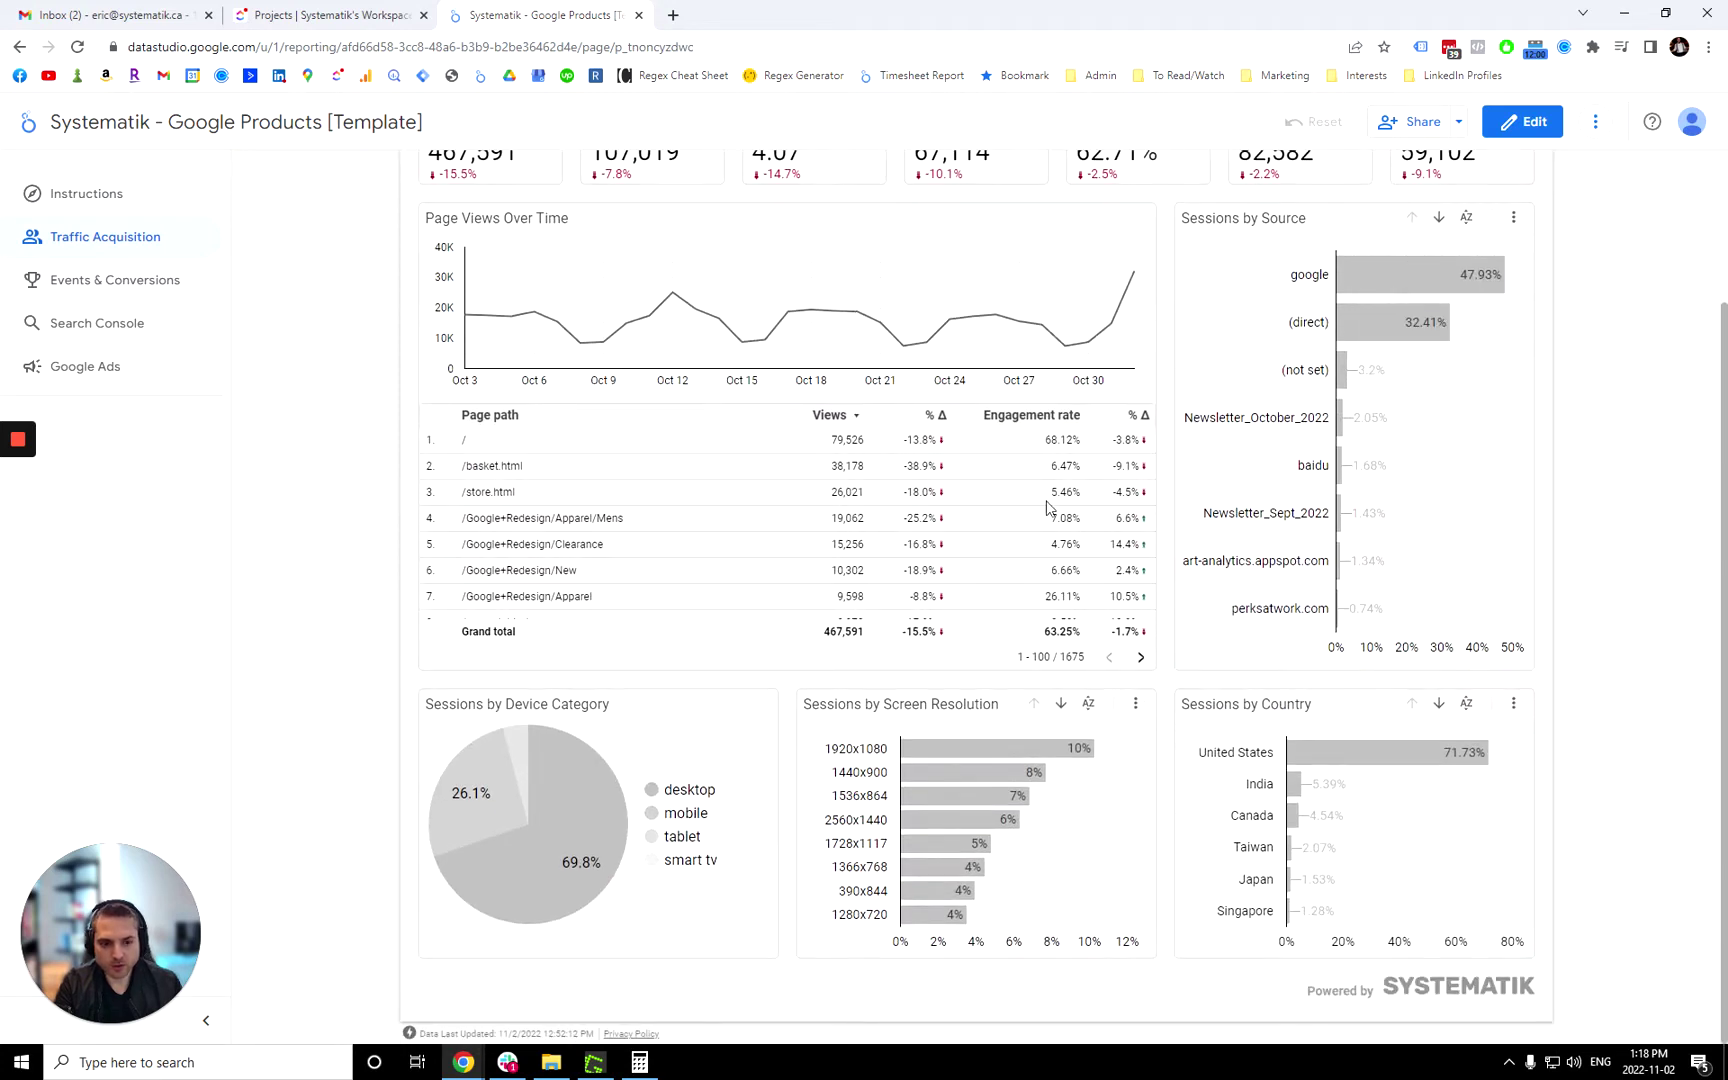
scroll(518, 618, "down", 3)
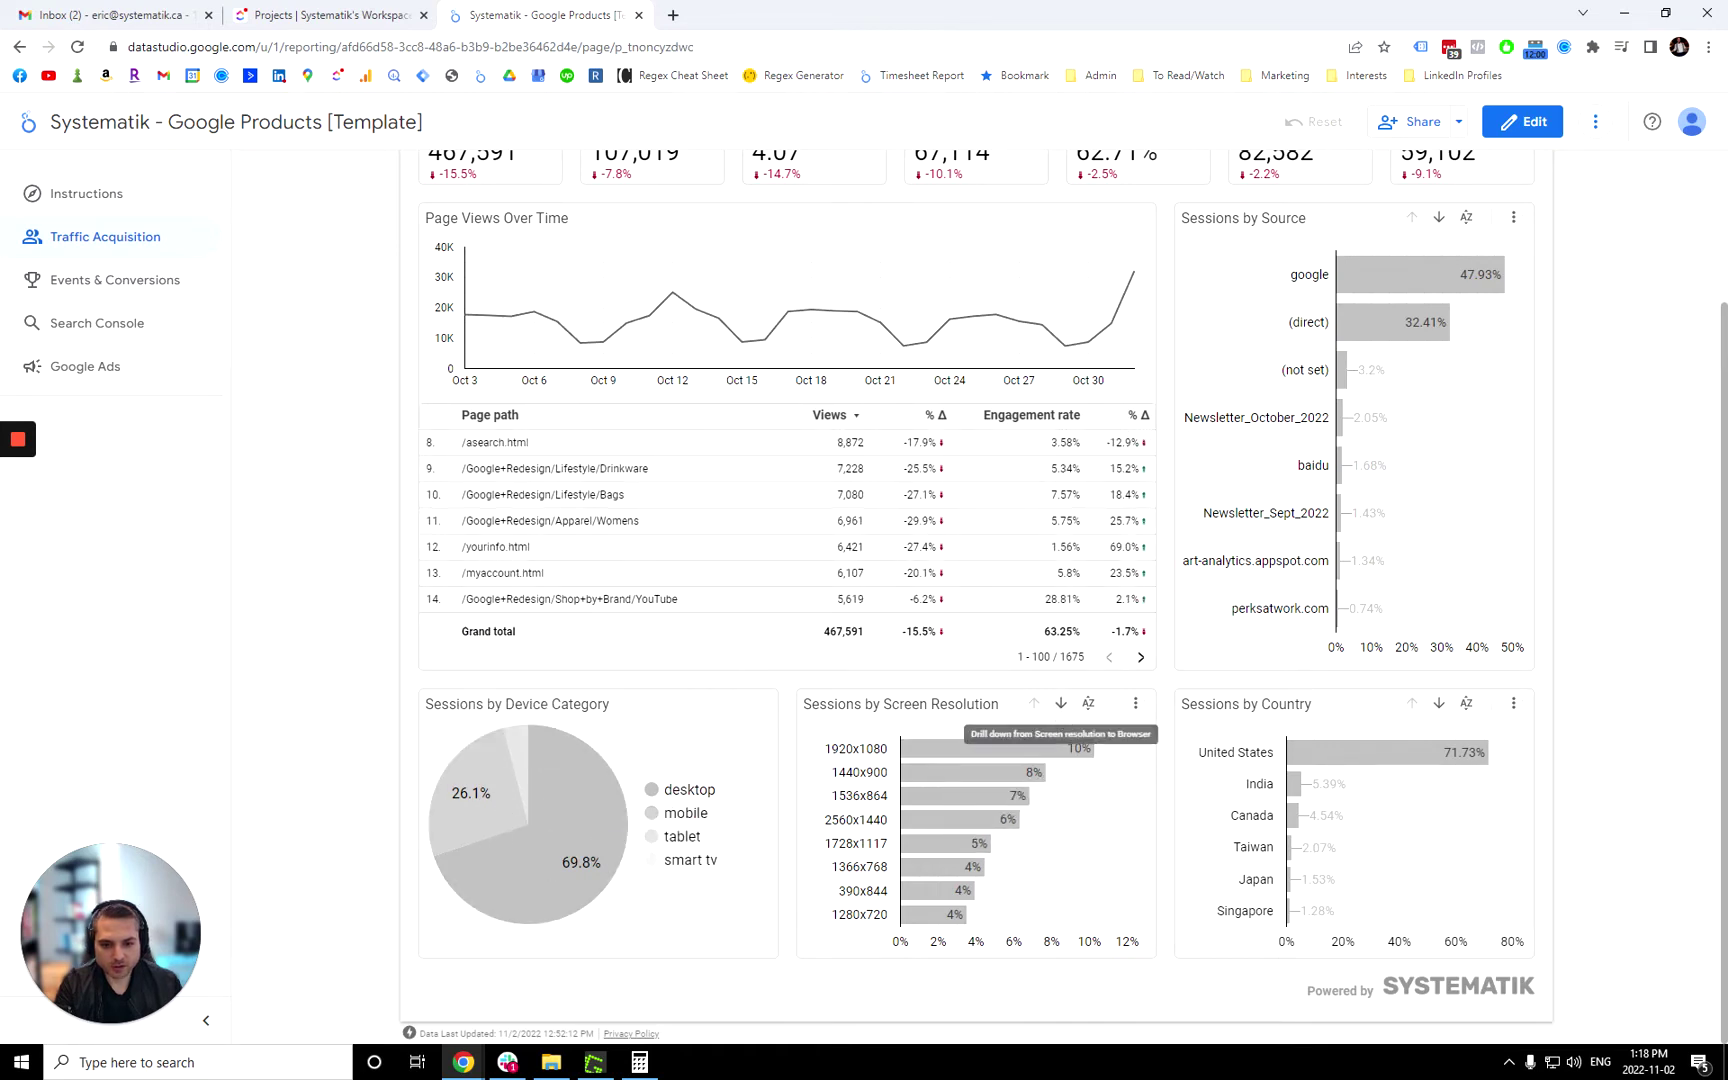
left_click(1062, 705)
left_click(1062, 705)
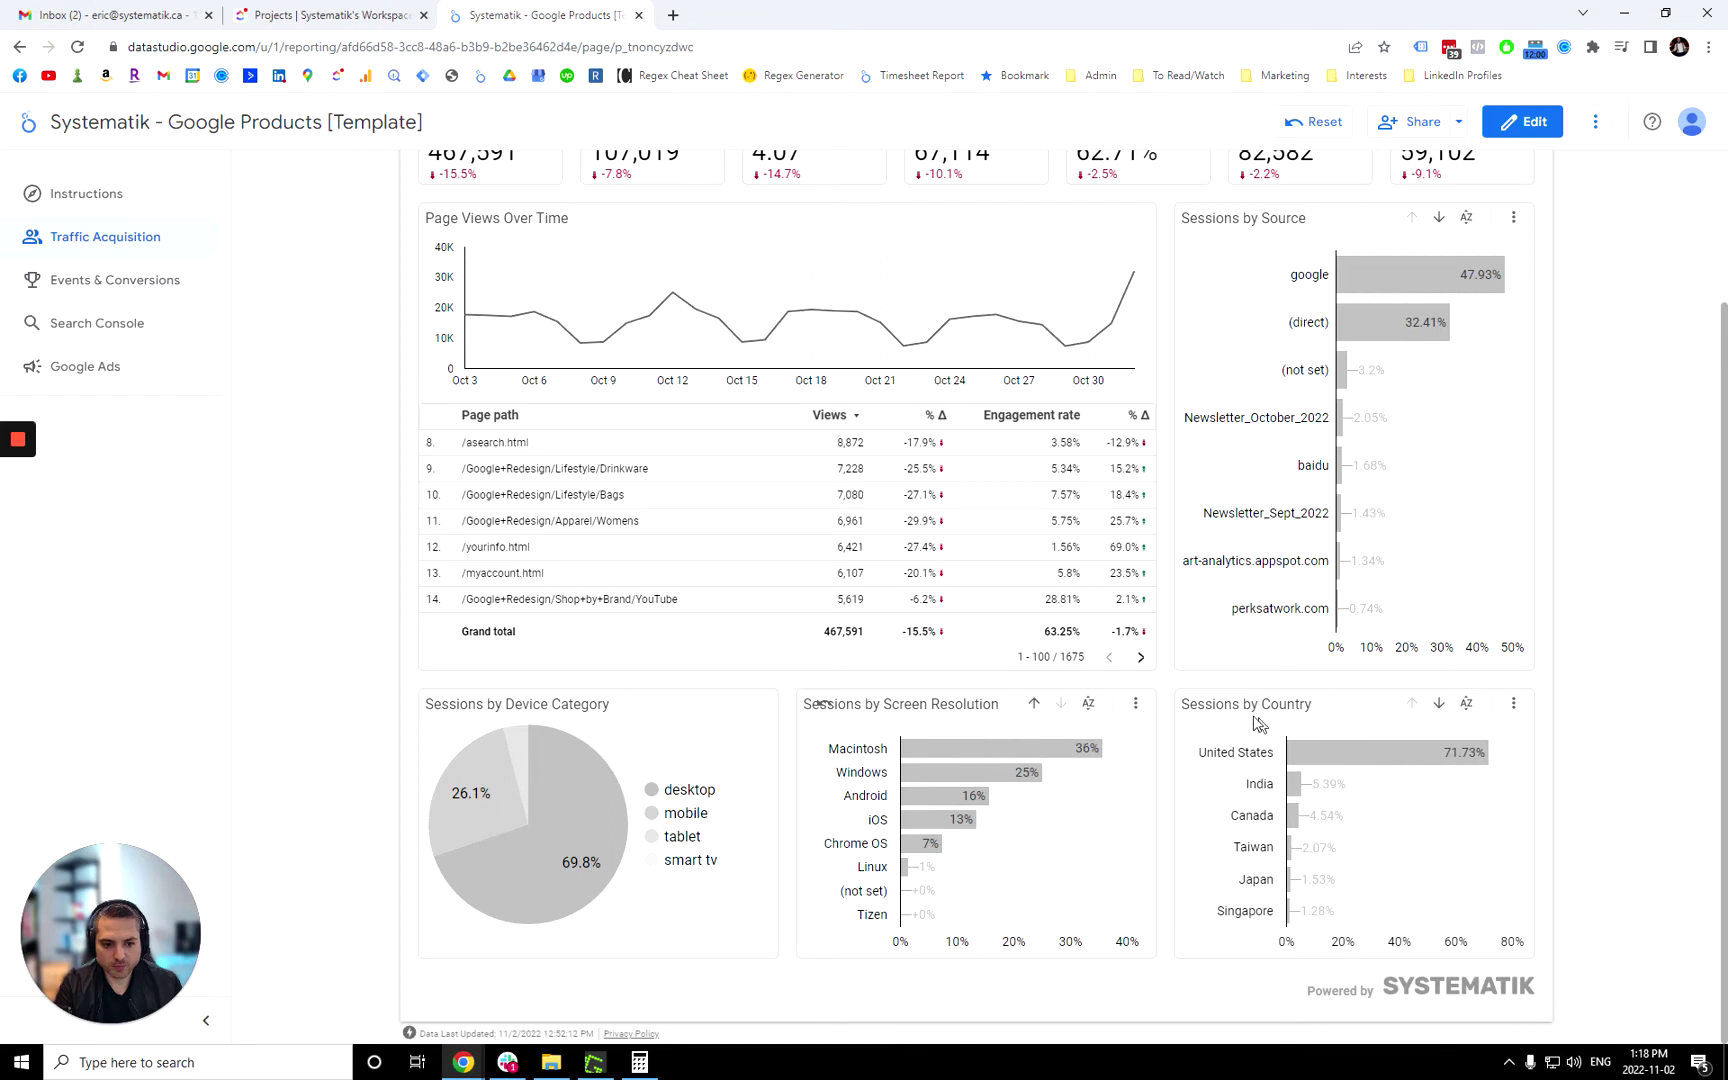
Drill Sessions by Country down to cities, then back up to regions.
left_click(1444, 710)
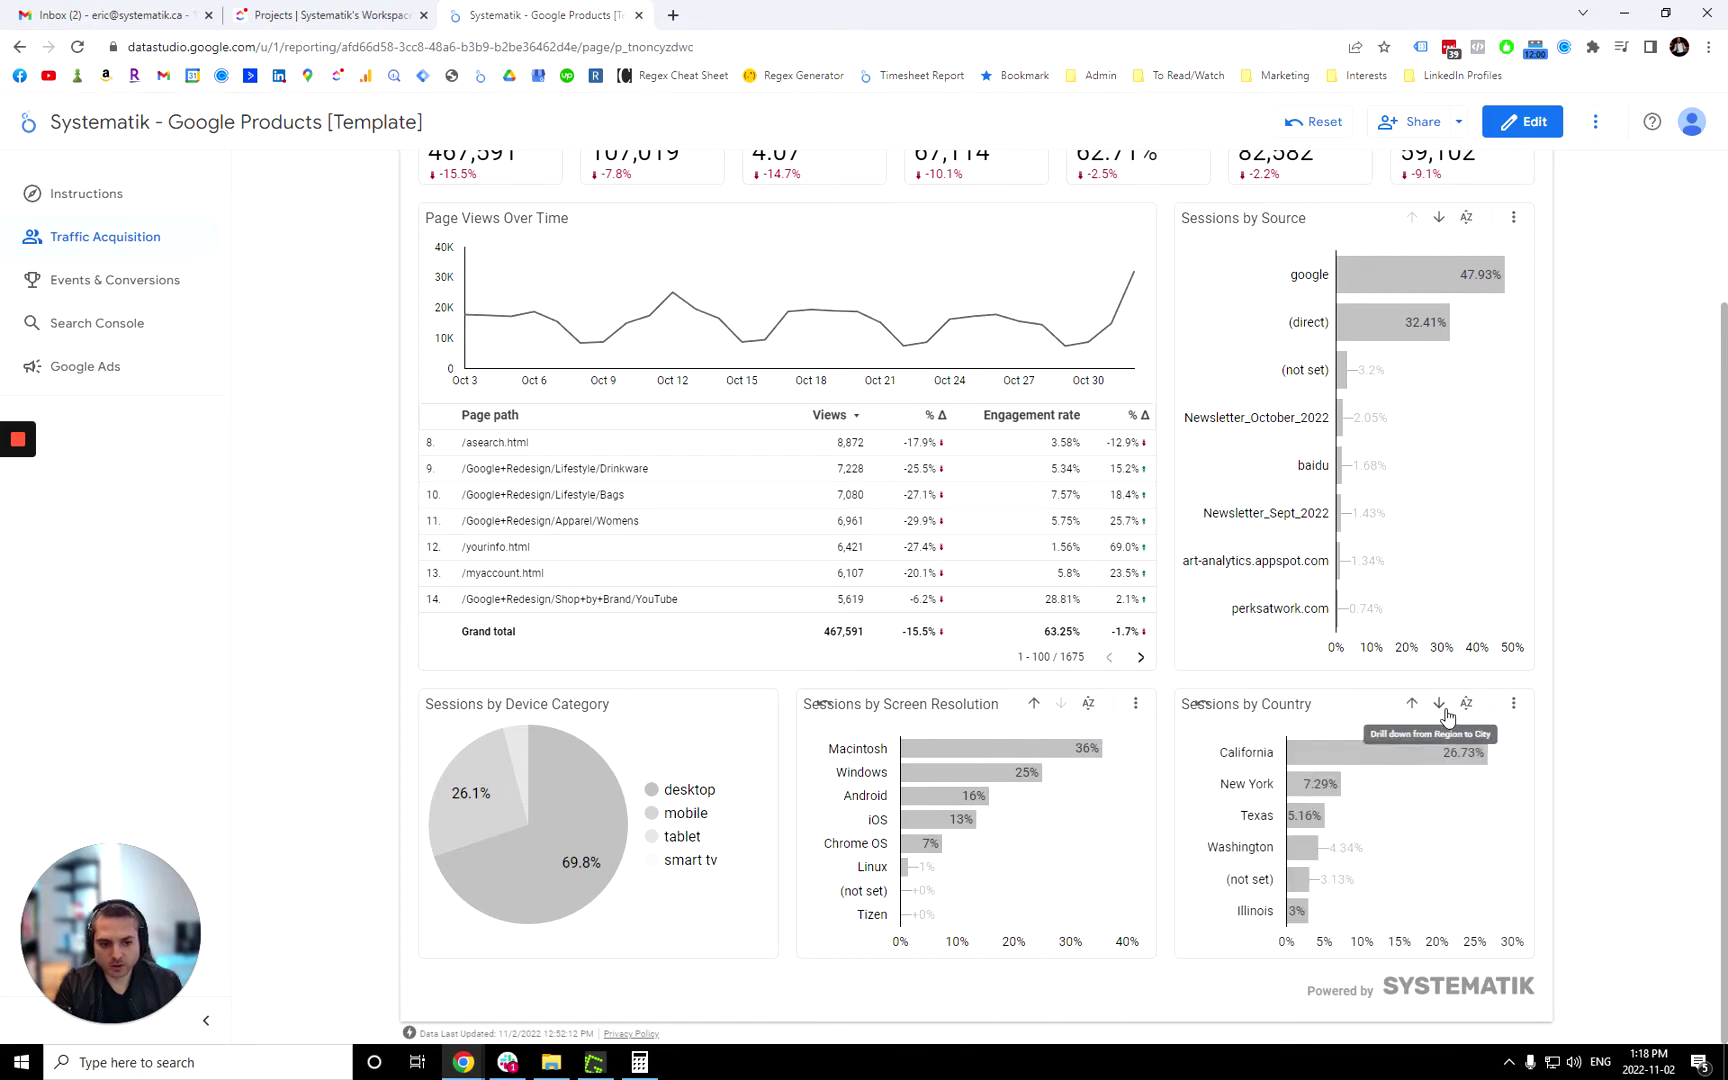
left_click(1442, 708)
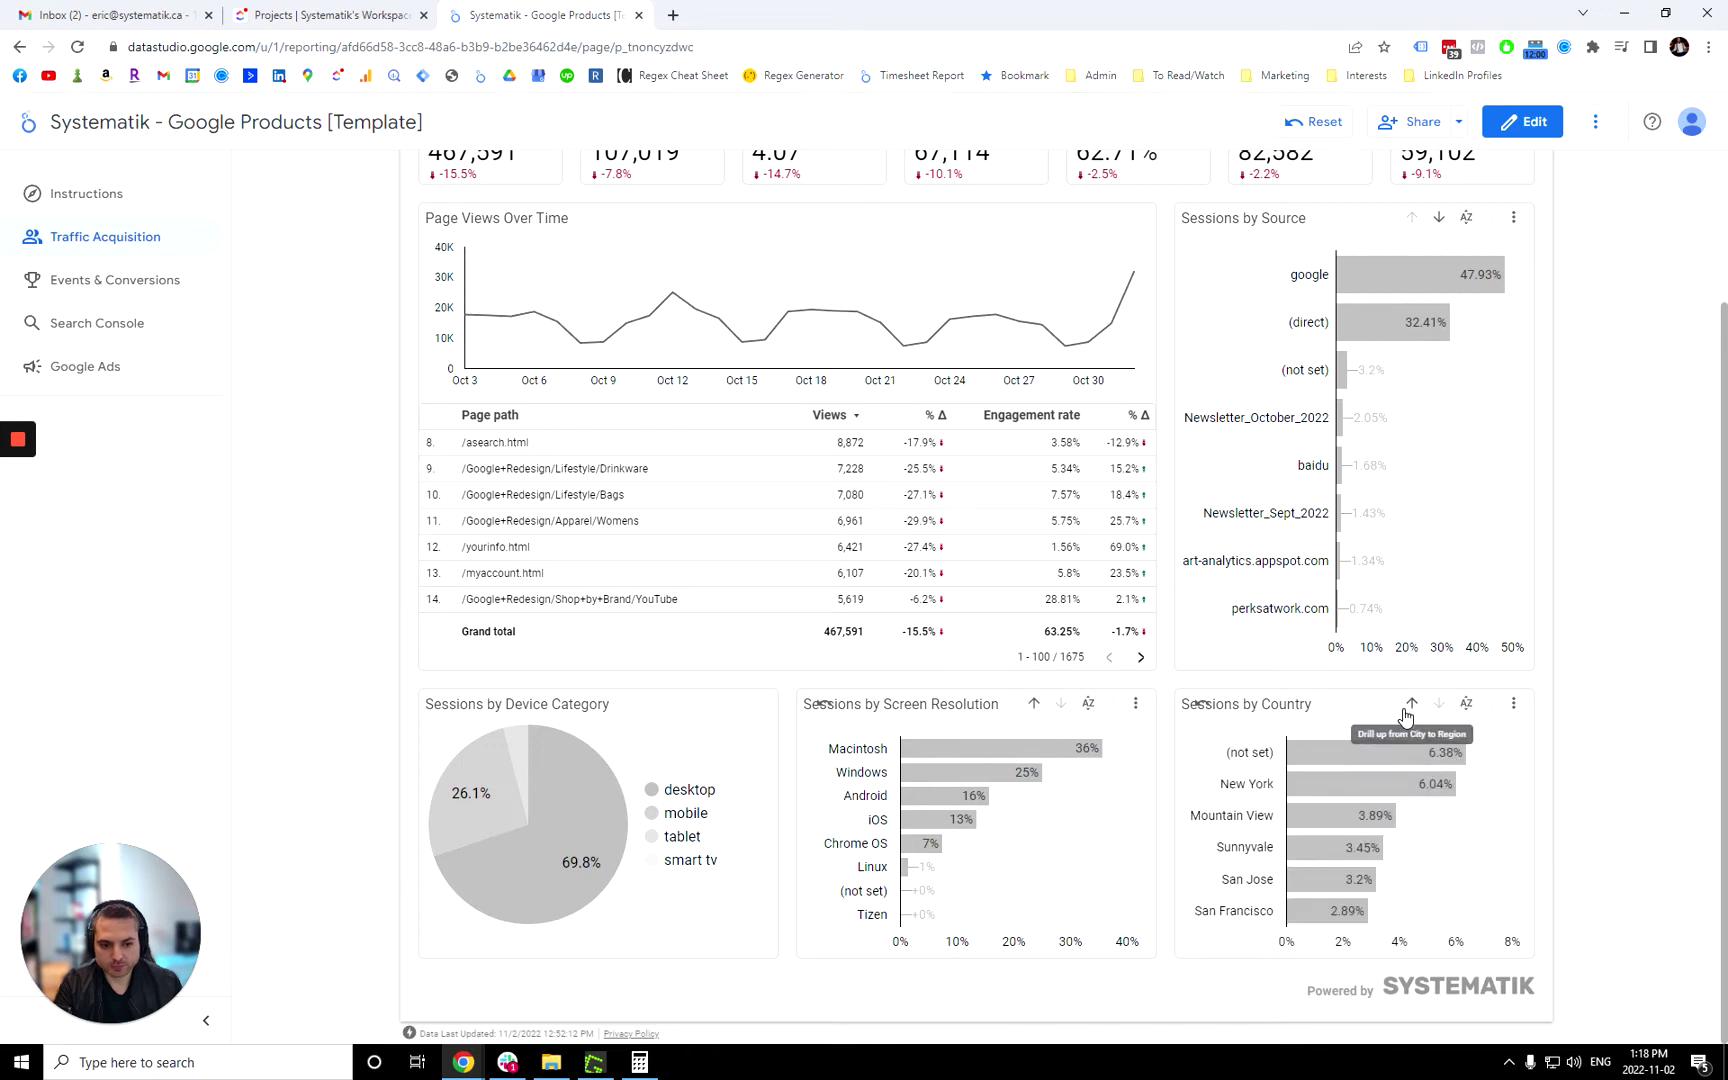
left_click(1412, 712)
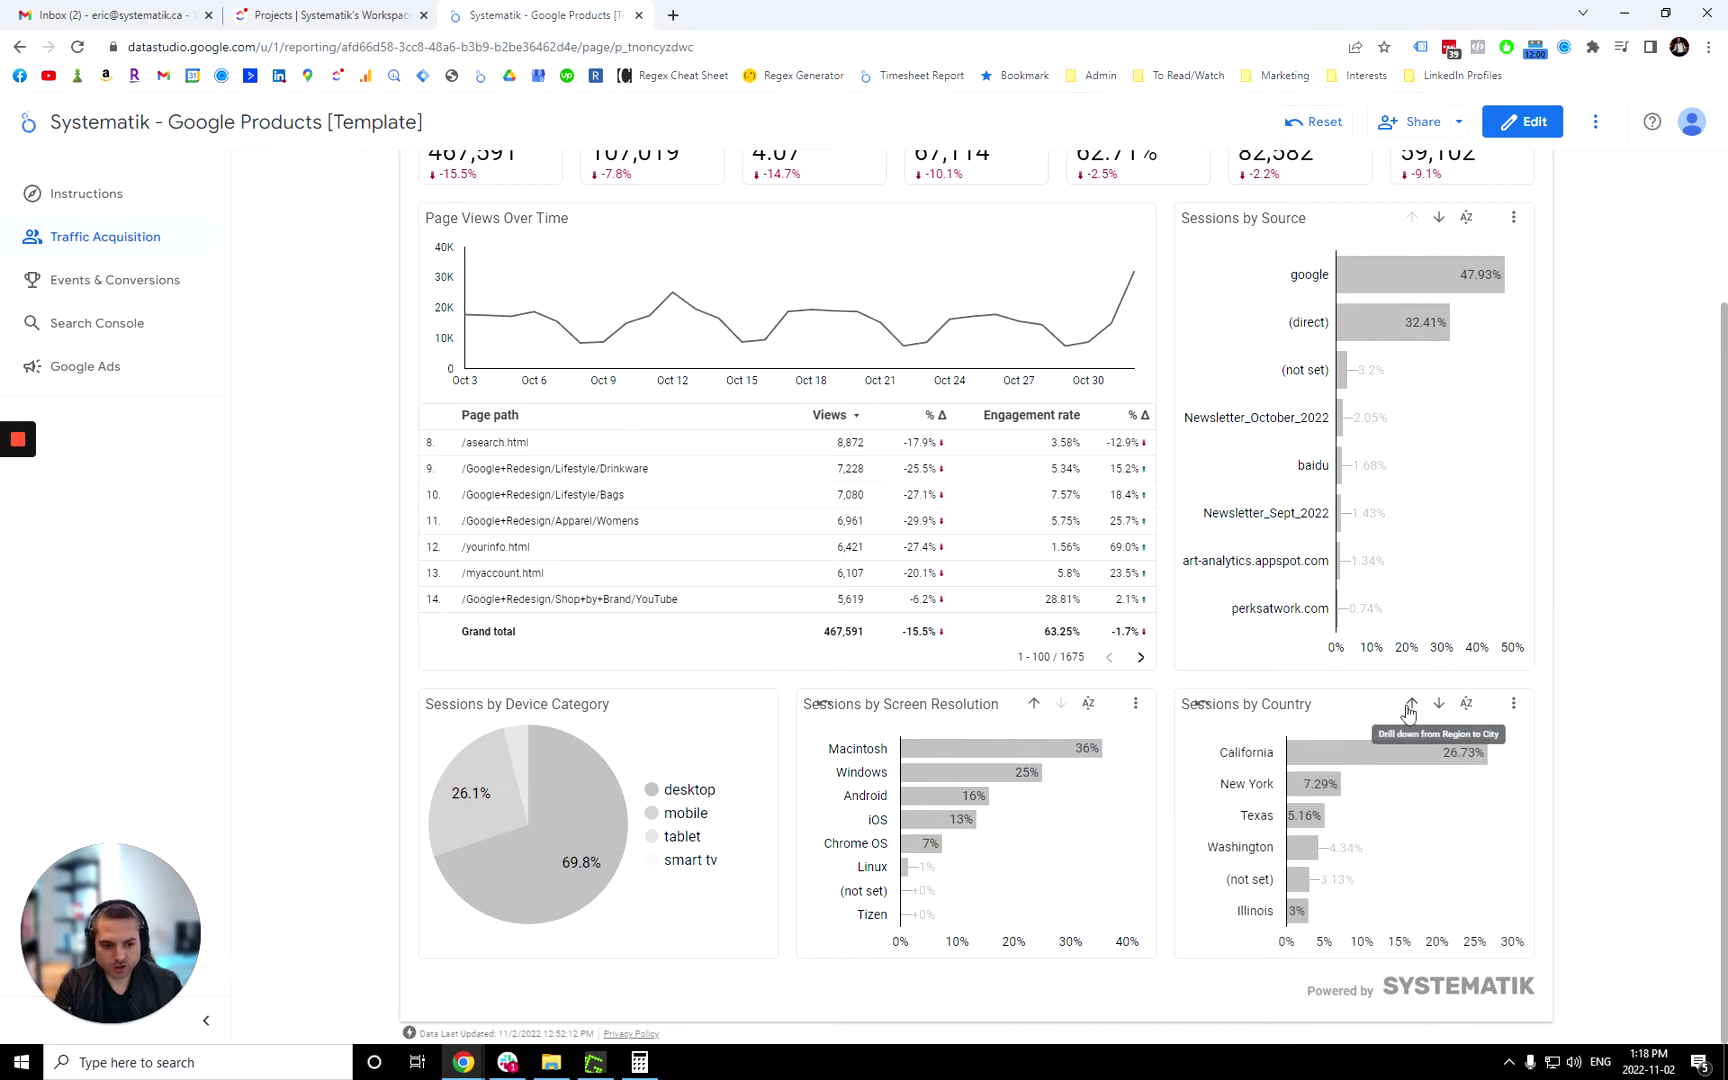
scroll(1620, 590, "up", 2)
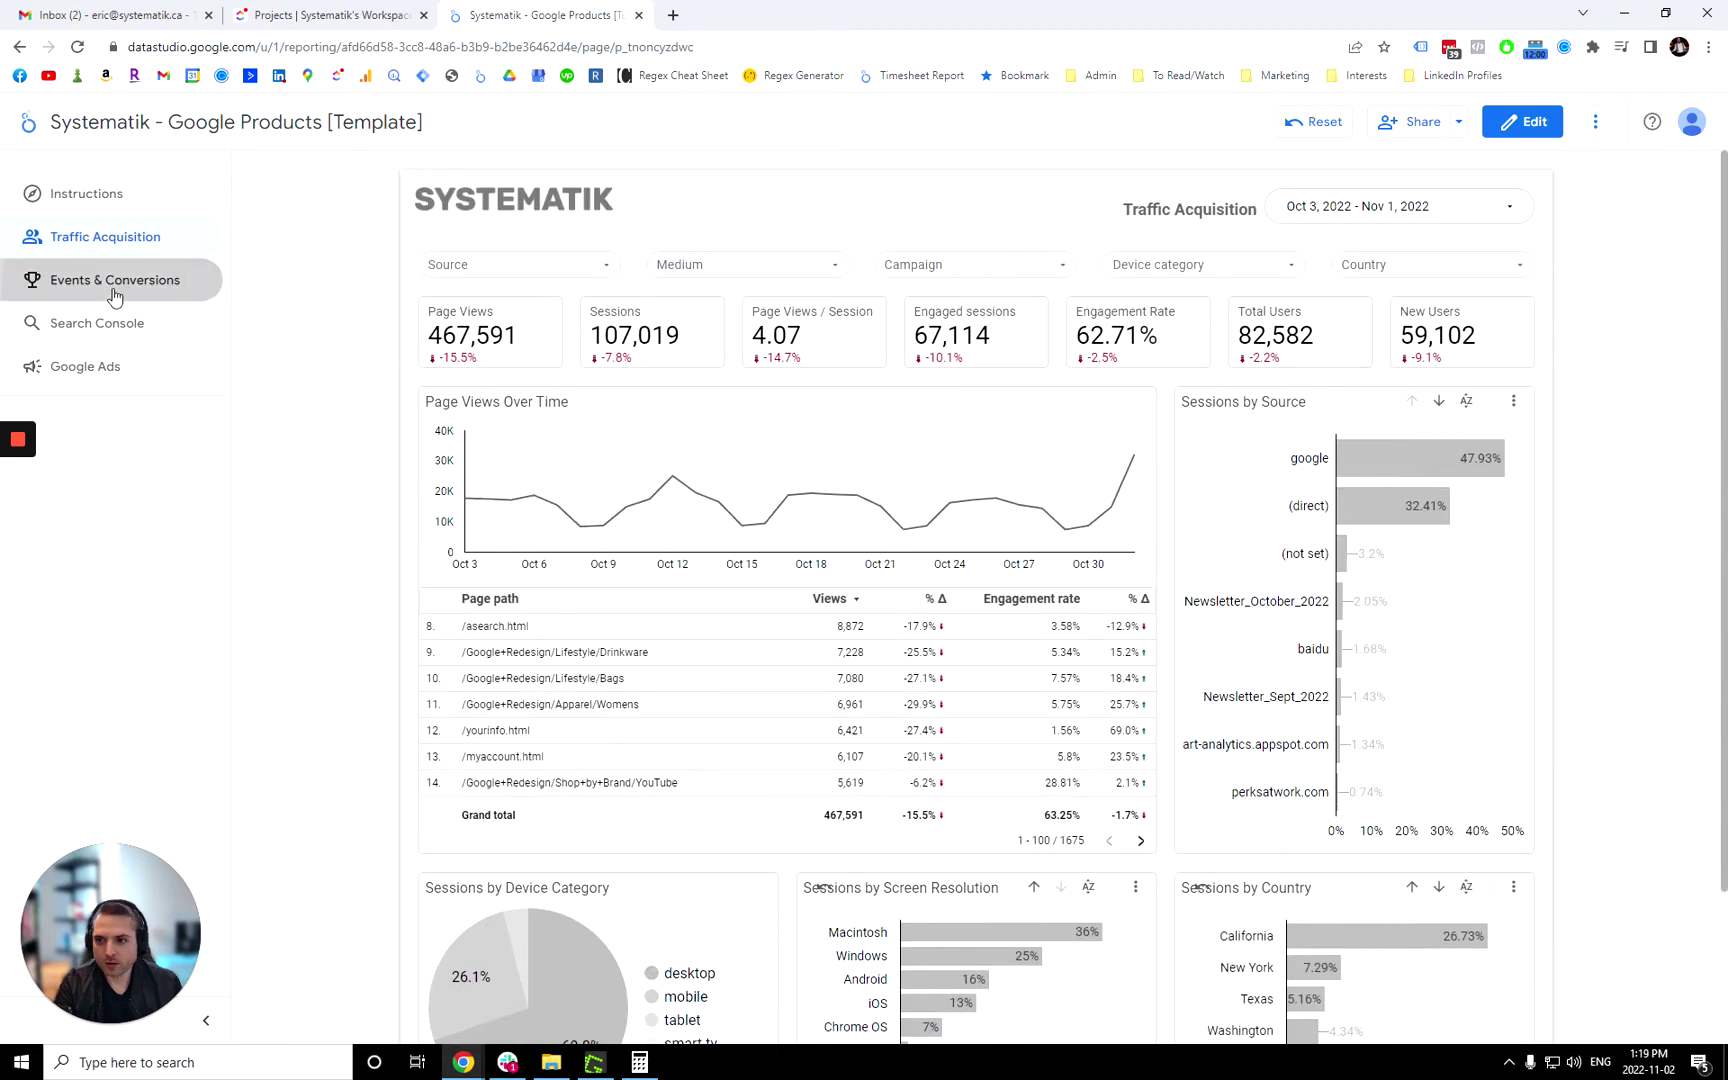
left_click(114, 292)
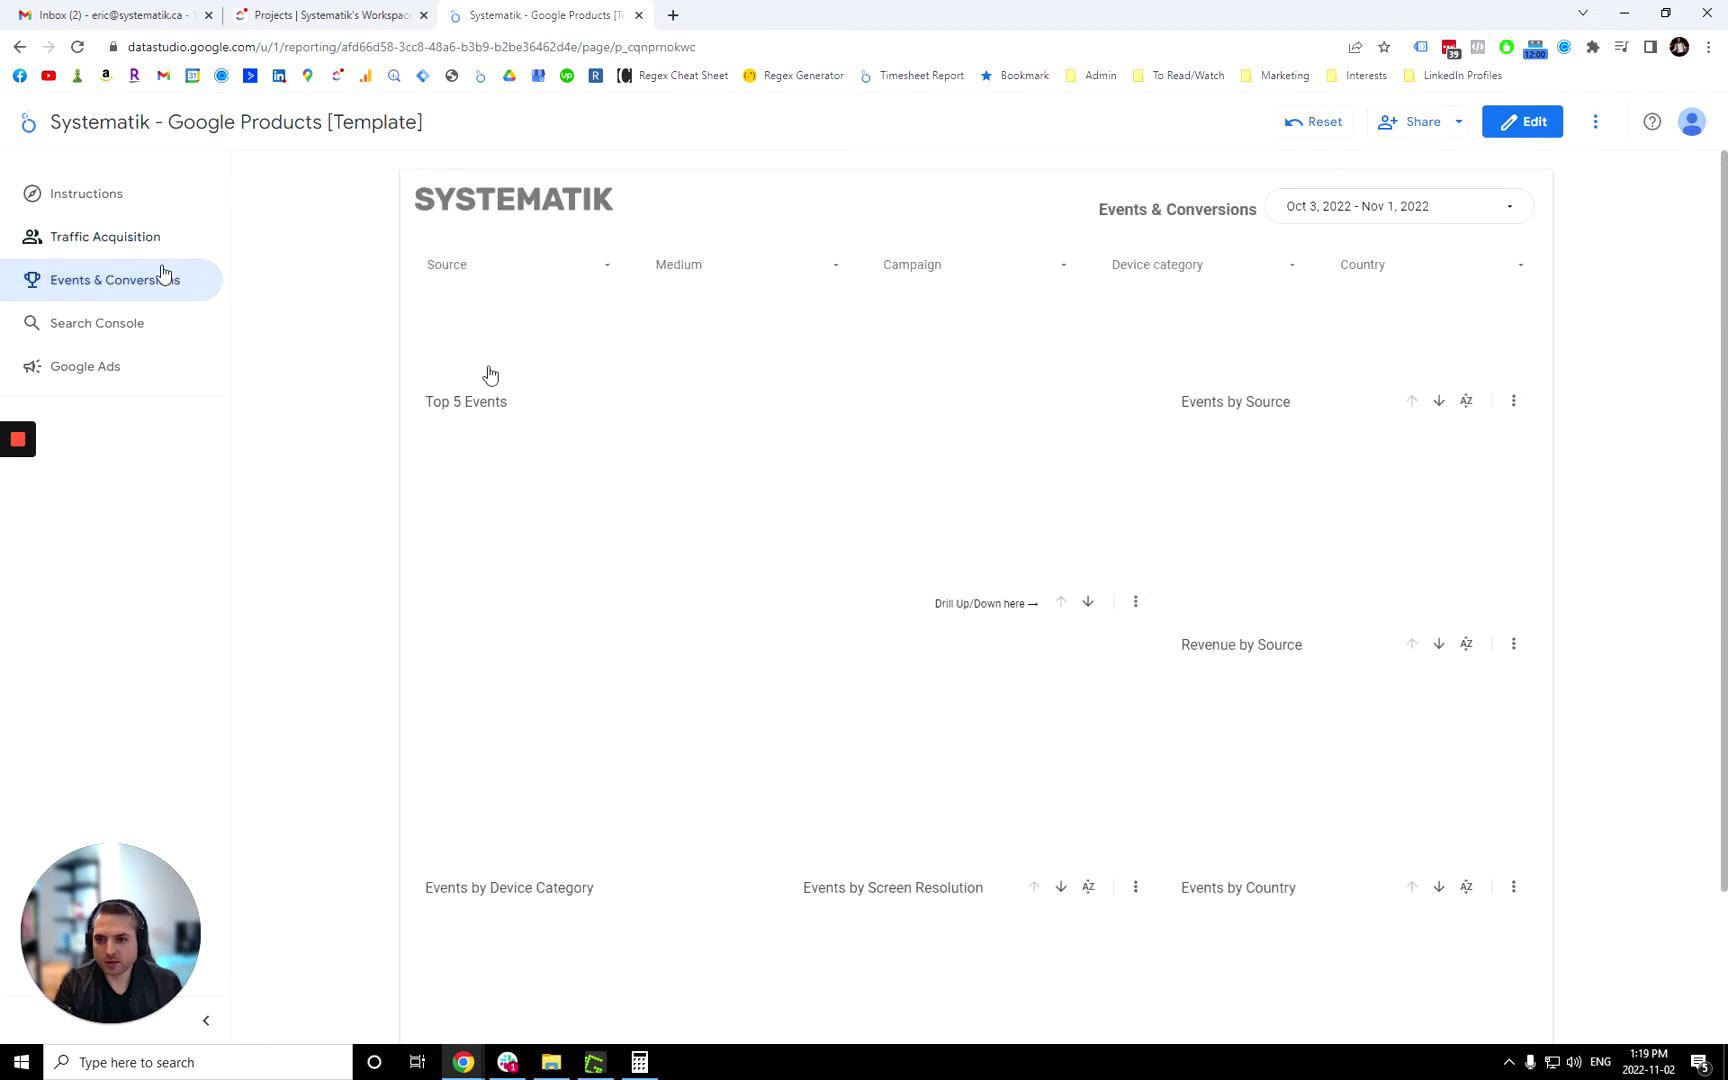
Return to Events & Conversions and cross-filter the dashboard to the add_to_cart event.
key("alt+Left")
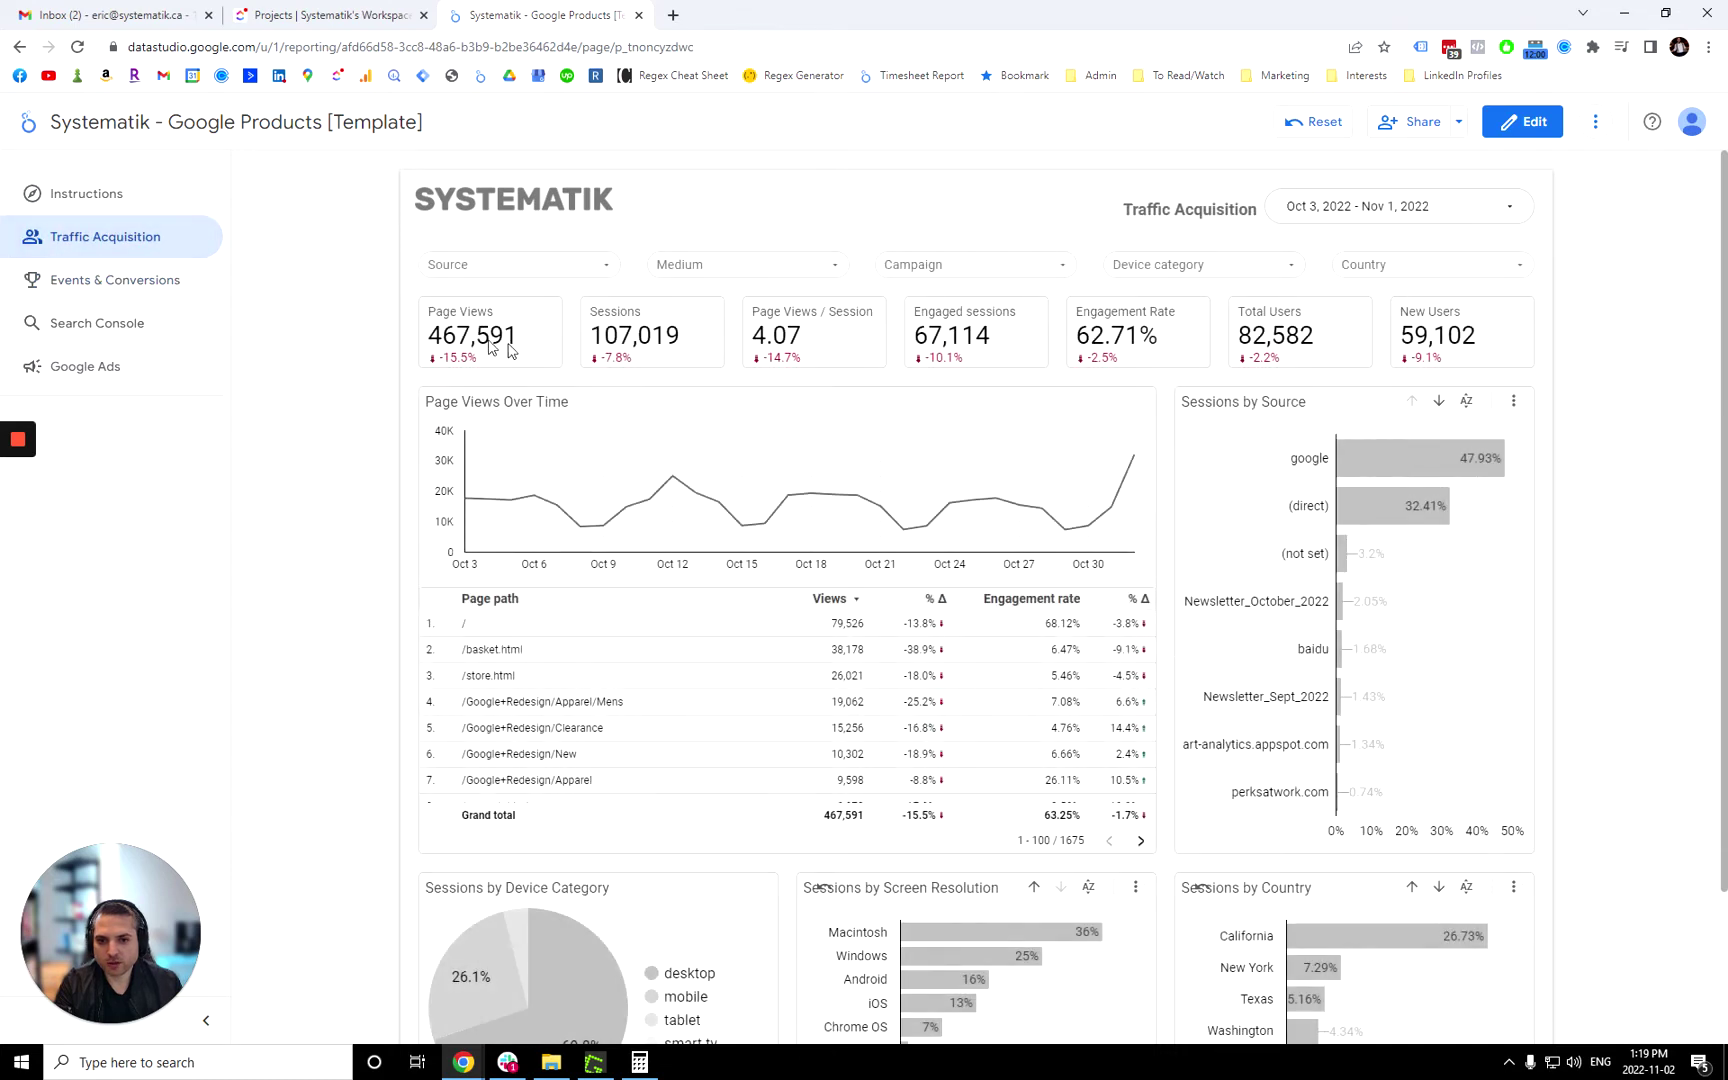
left_click(107, 289)
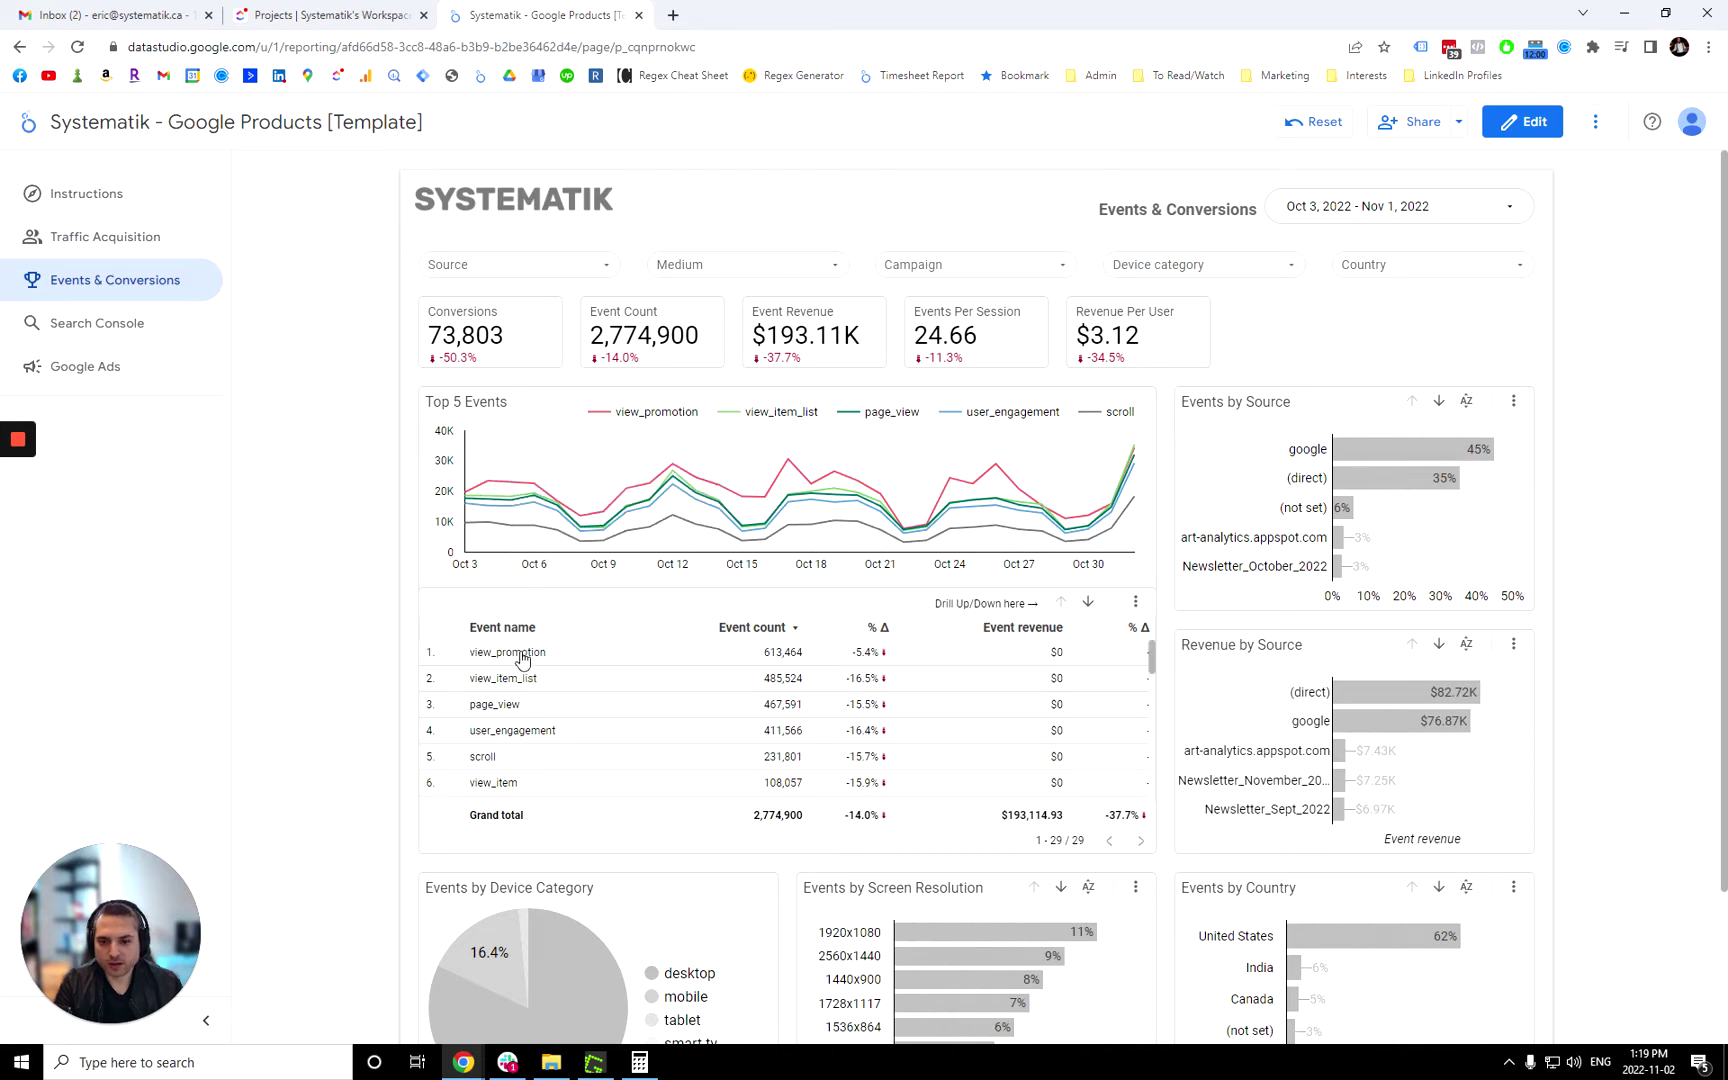
scroll(385, 692, "down", 2)
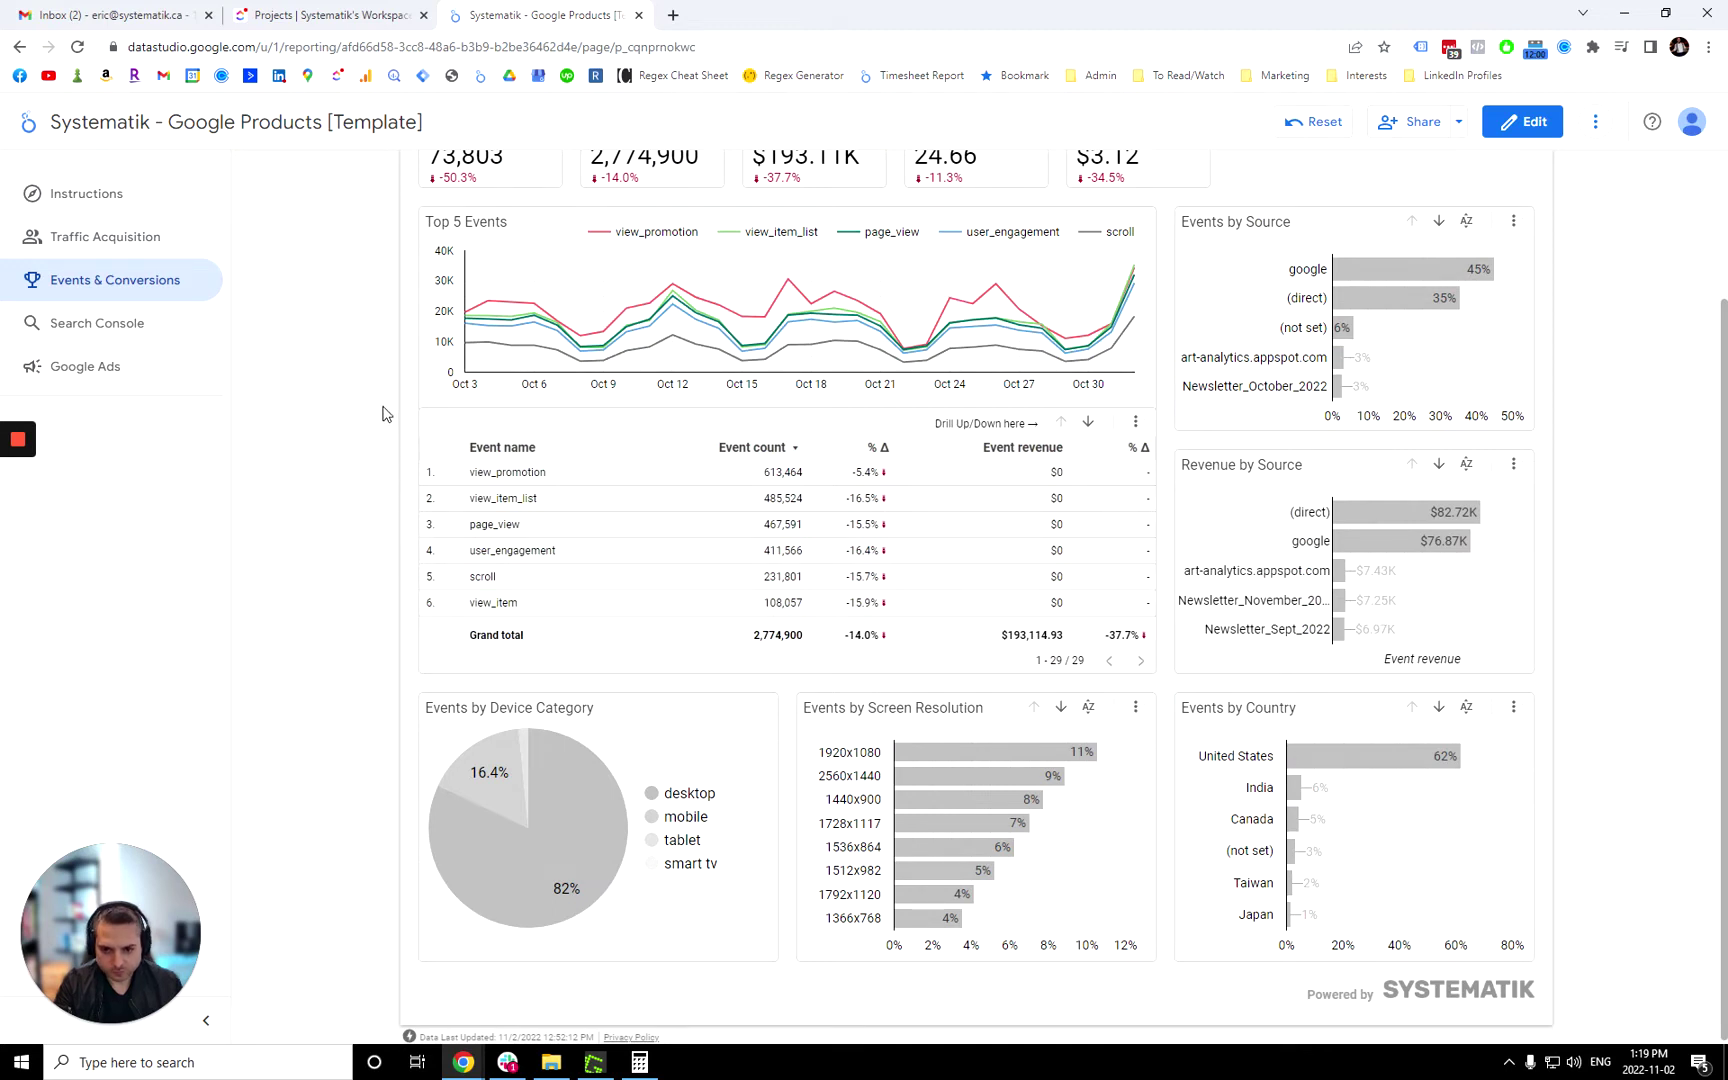
scroll(520, 545, "down", 3)
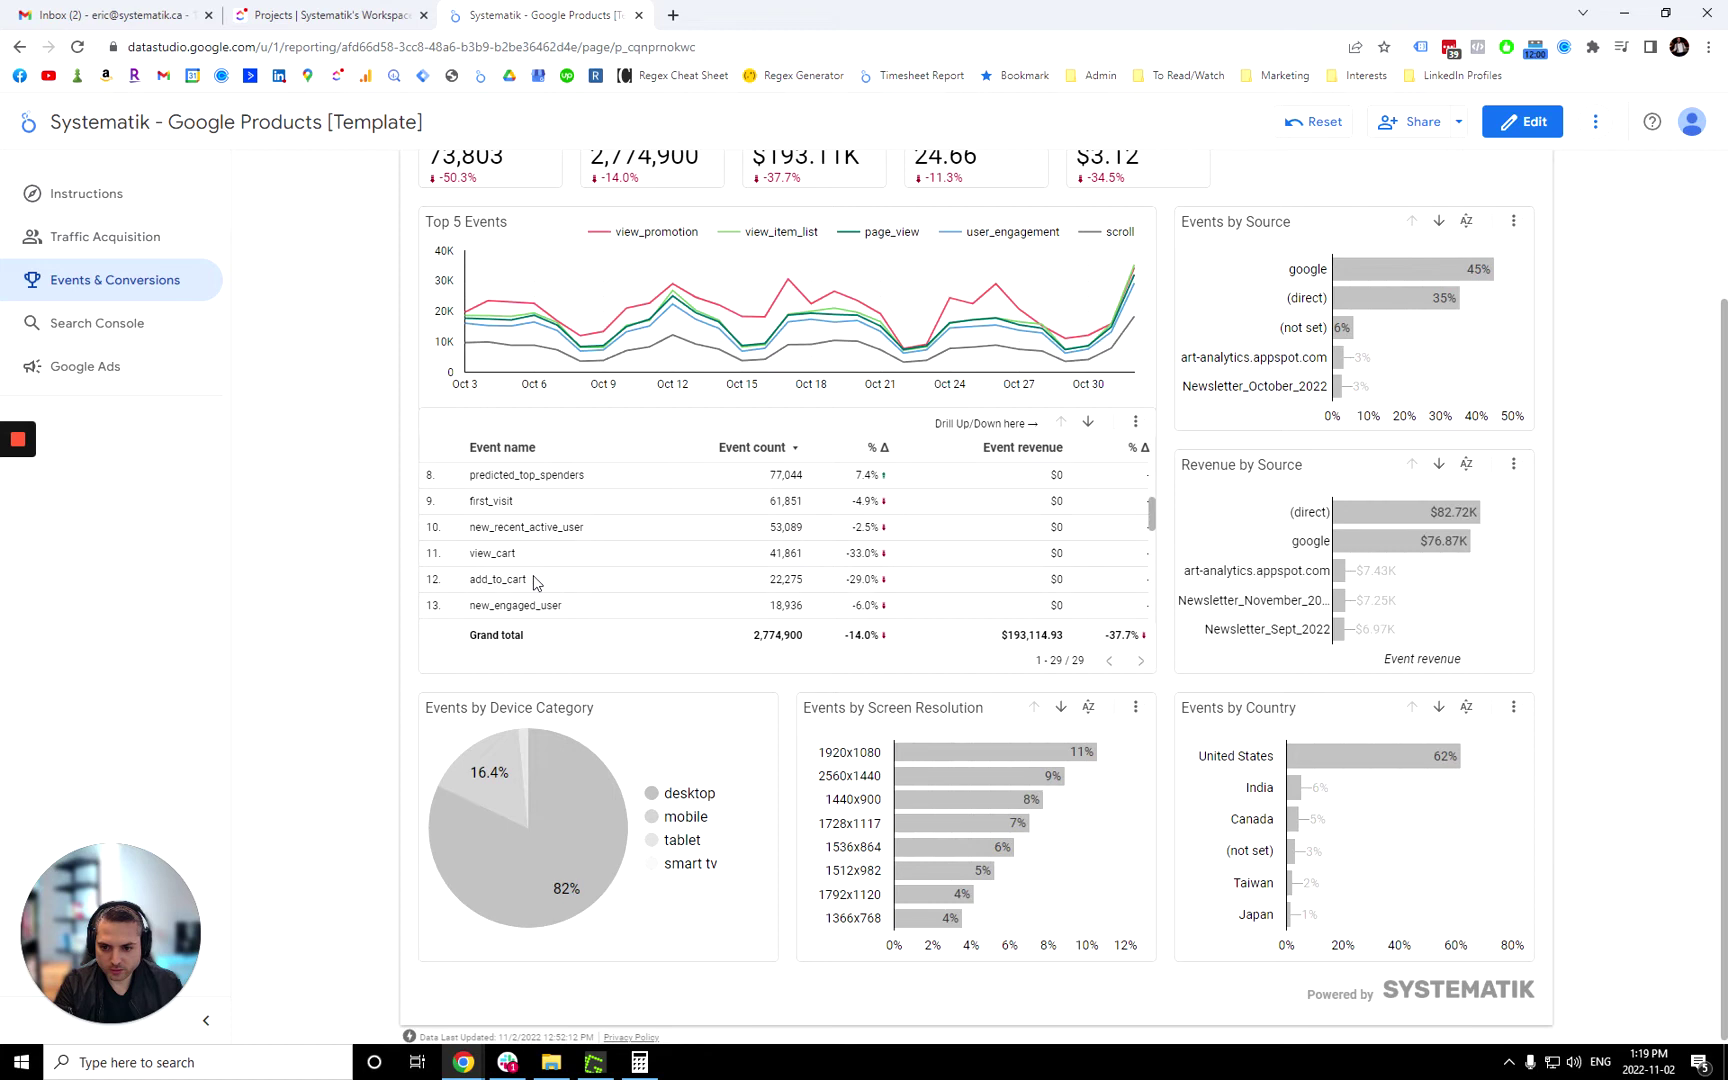
scroll(535, 583, "down", 2)
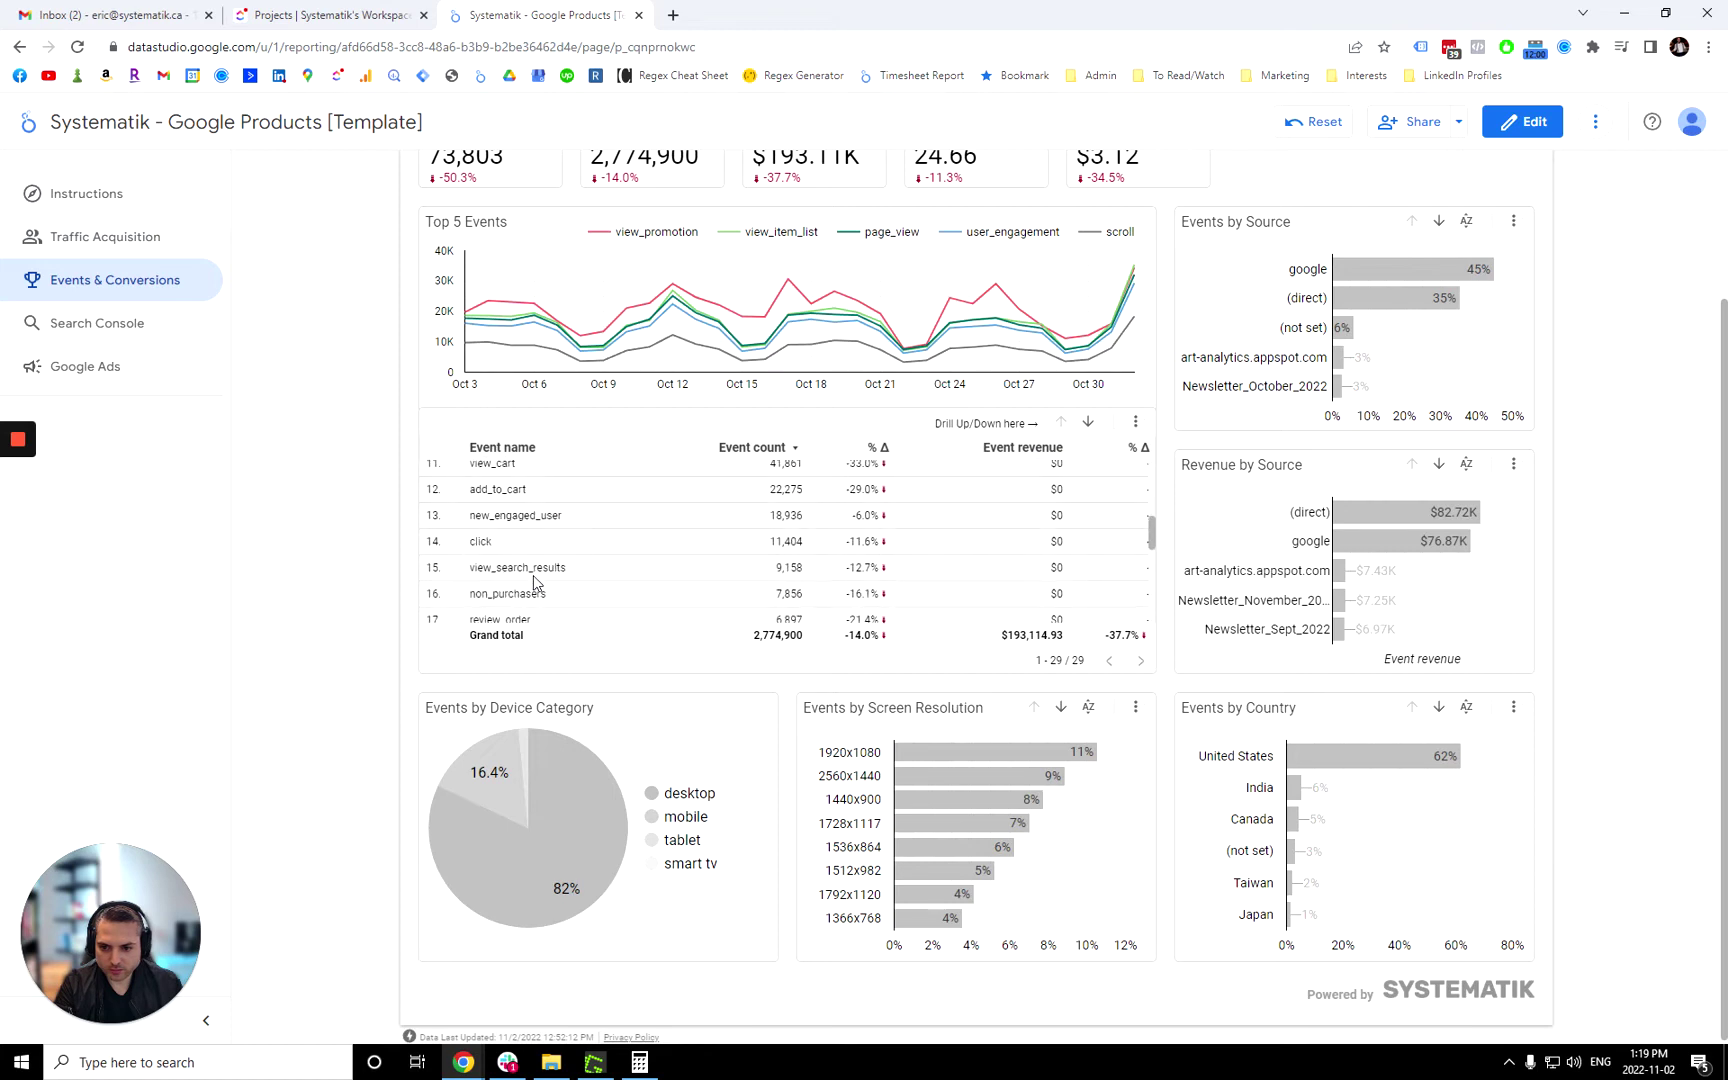
left_click(489, 492)
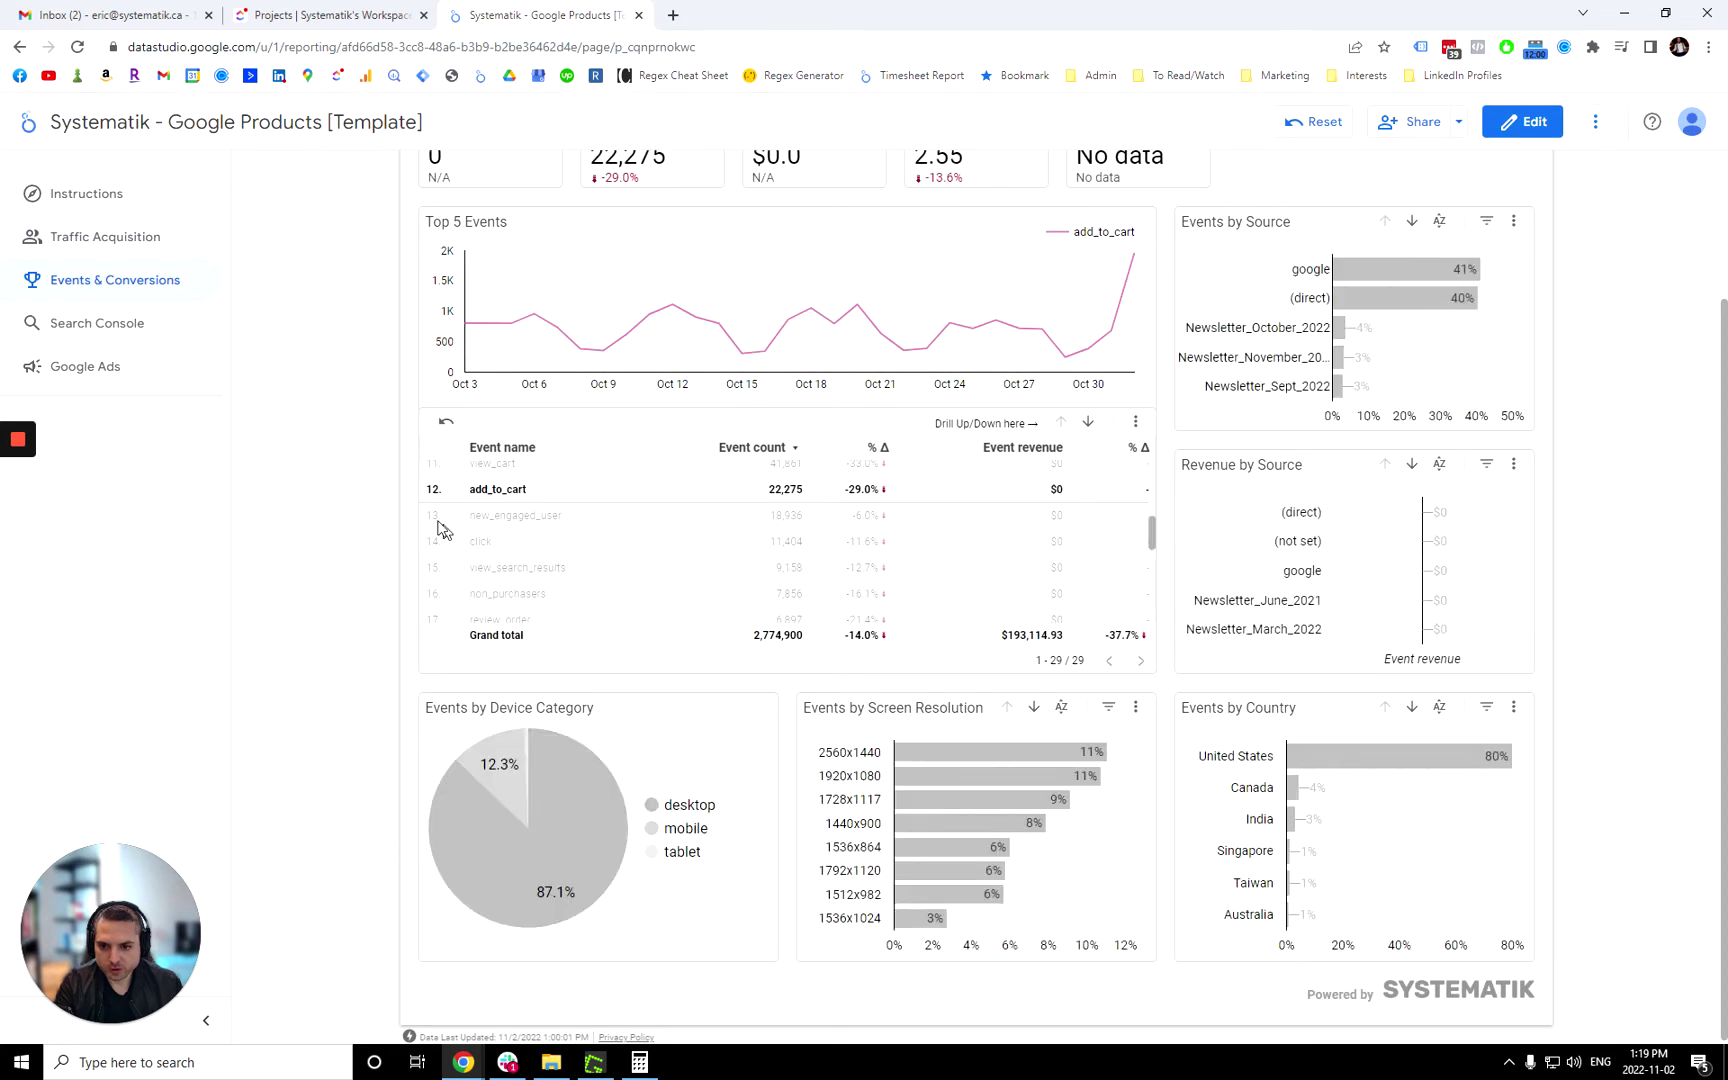
scroll(366, 486, "up", 2)
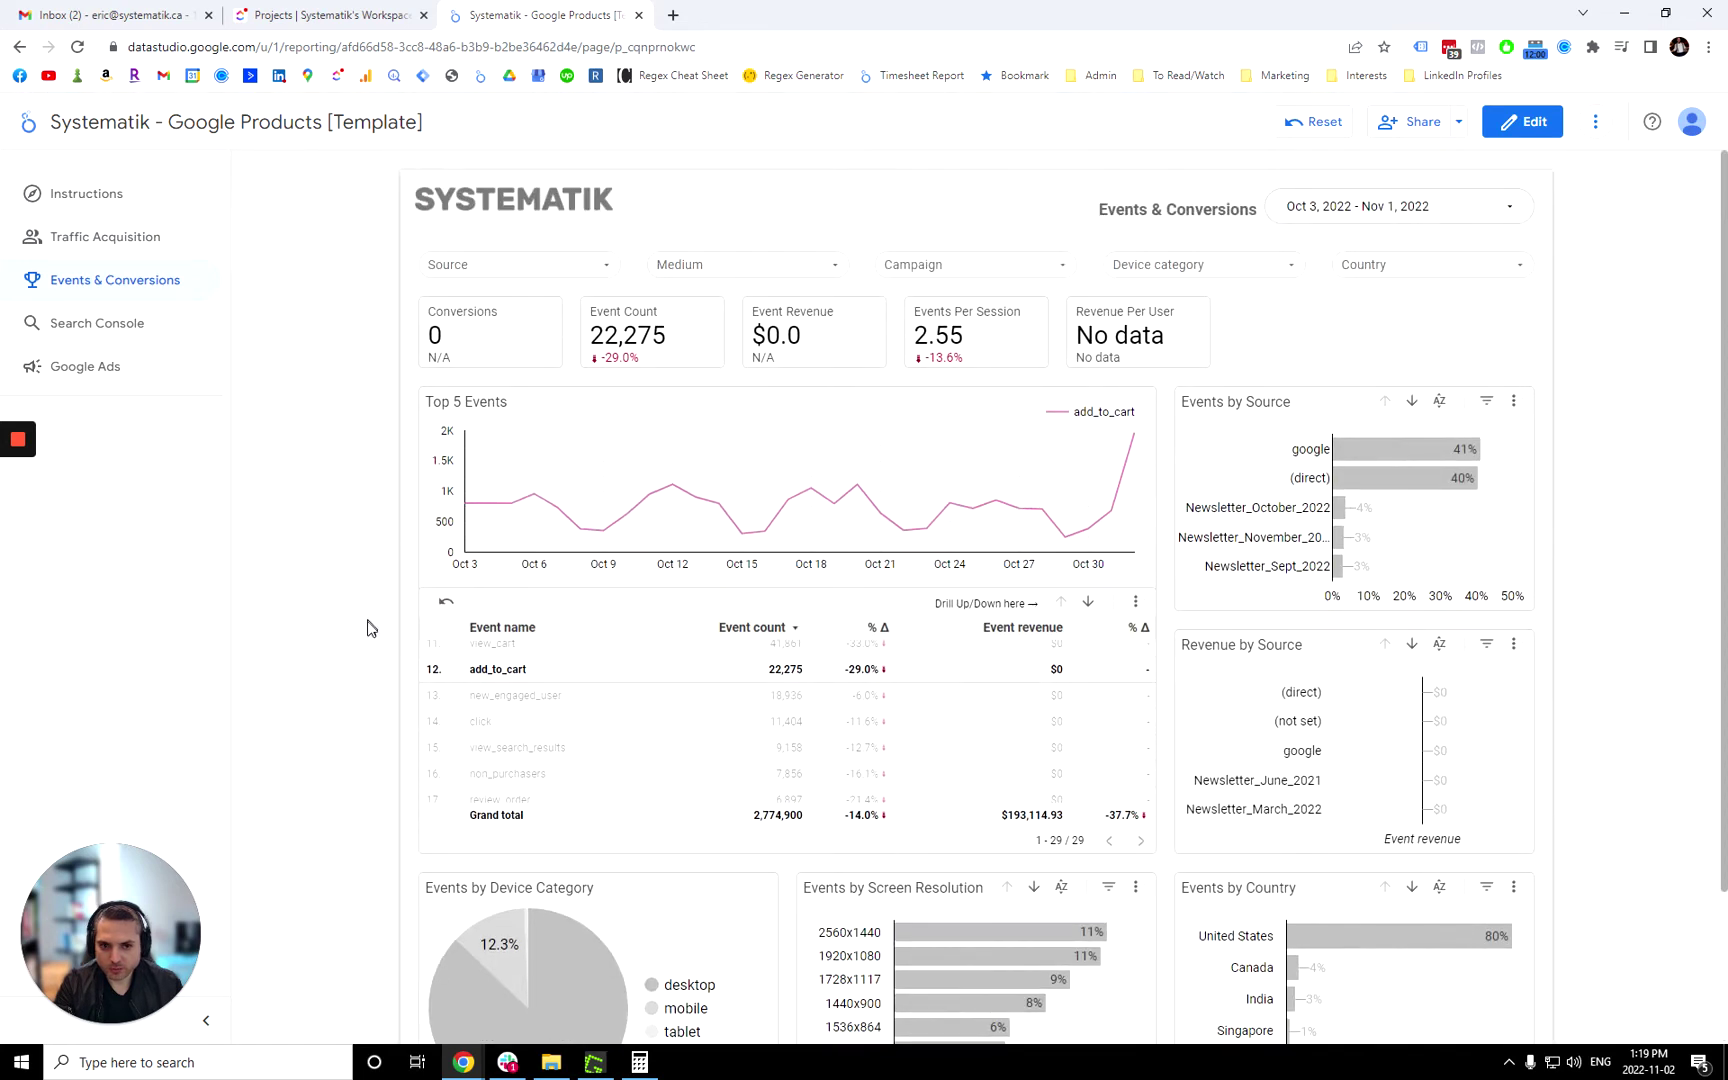
scroll(367, 628, "down", 1)
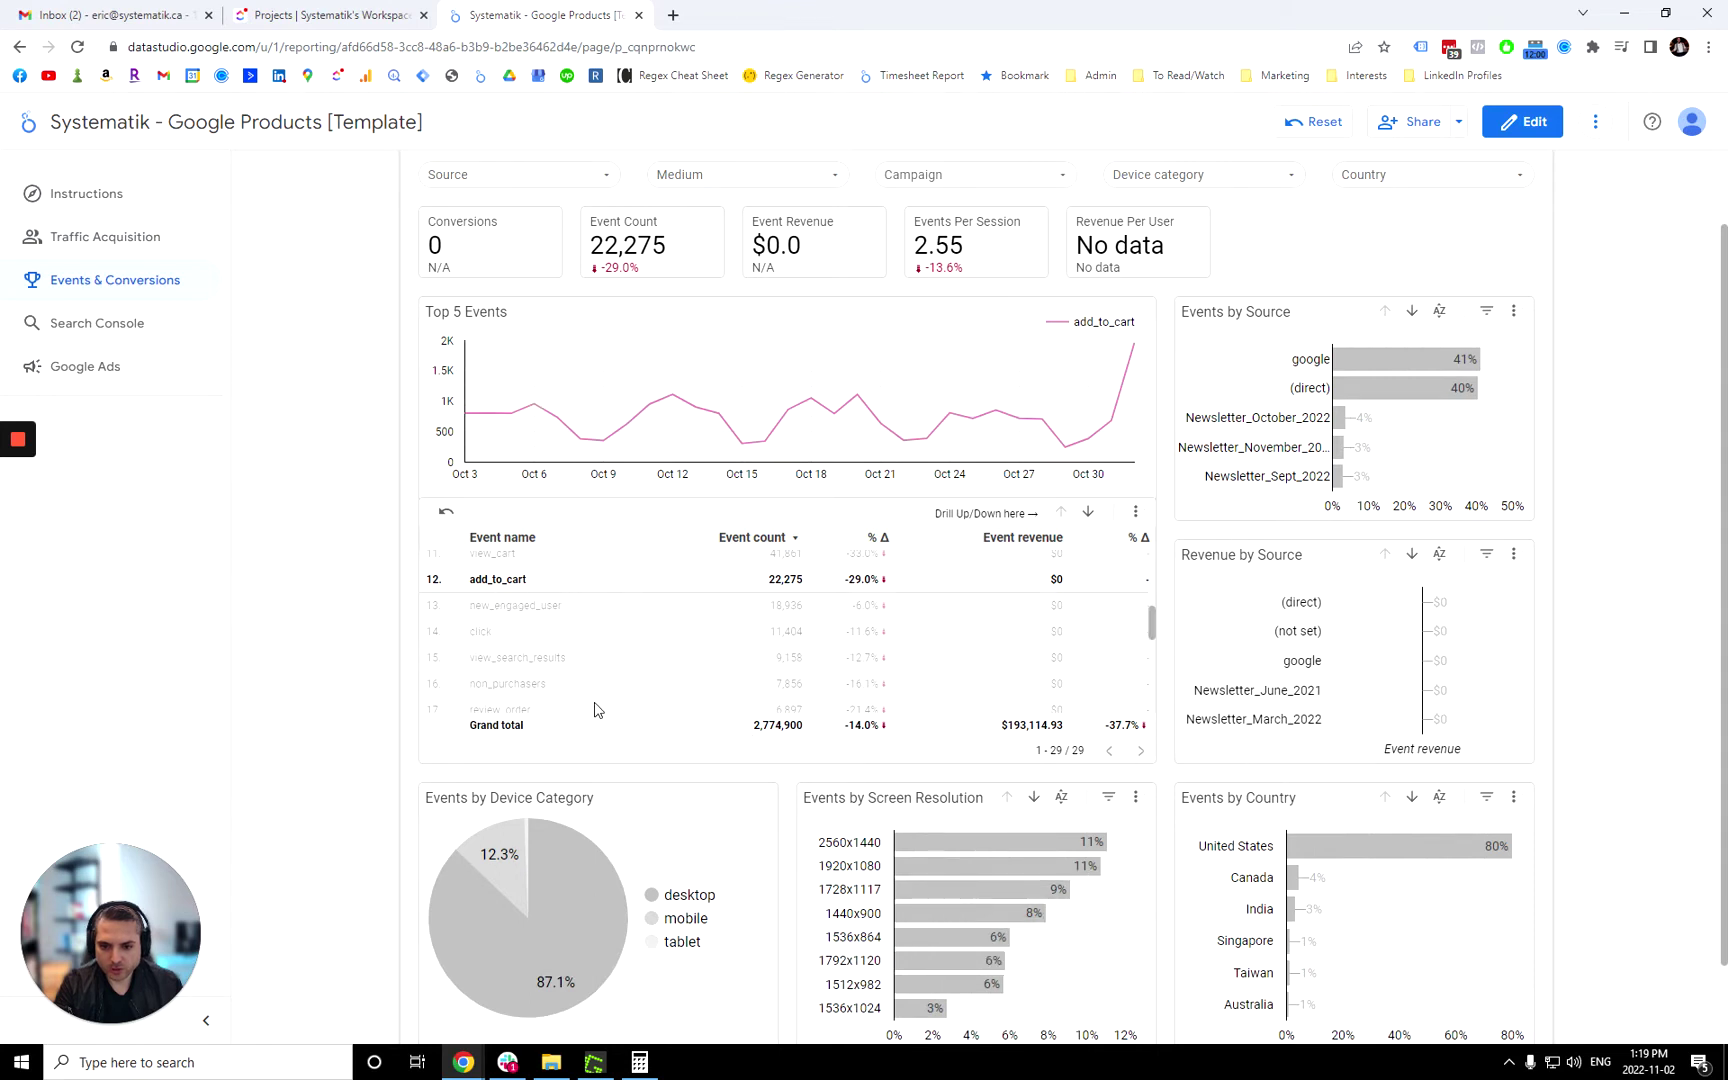
mouse_move(553, 832)
mouse_move(594, 959)
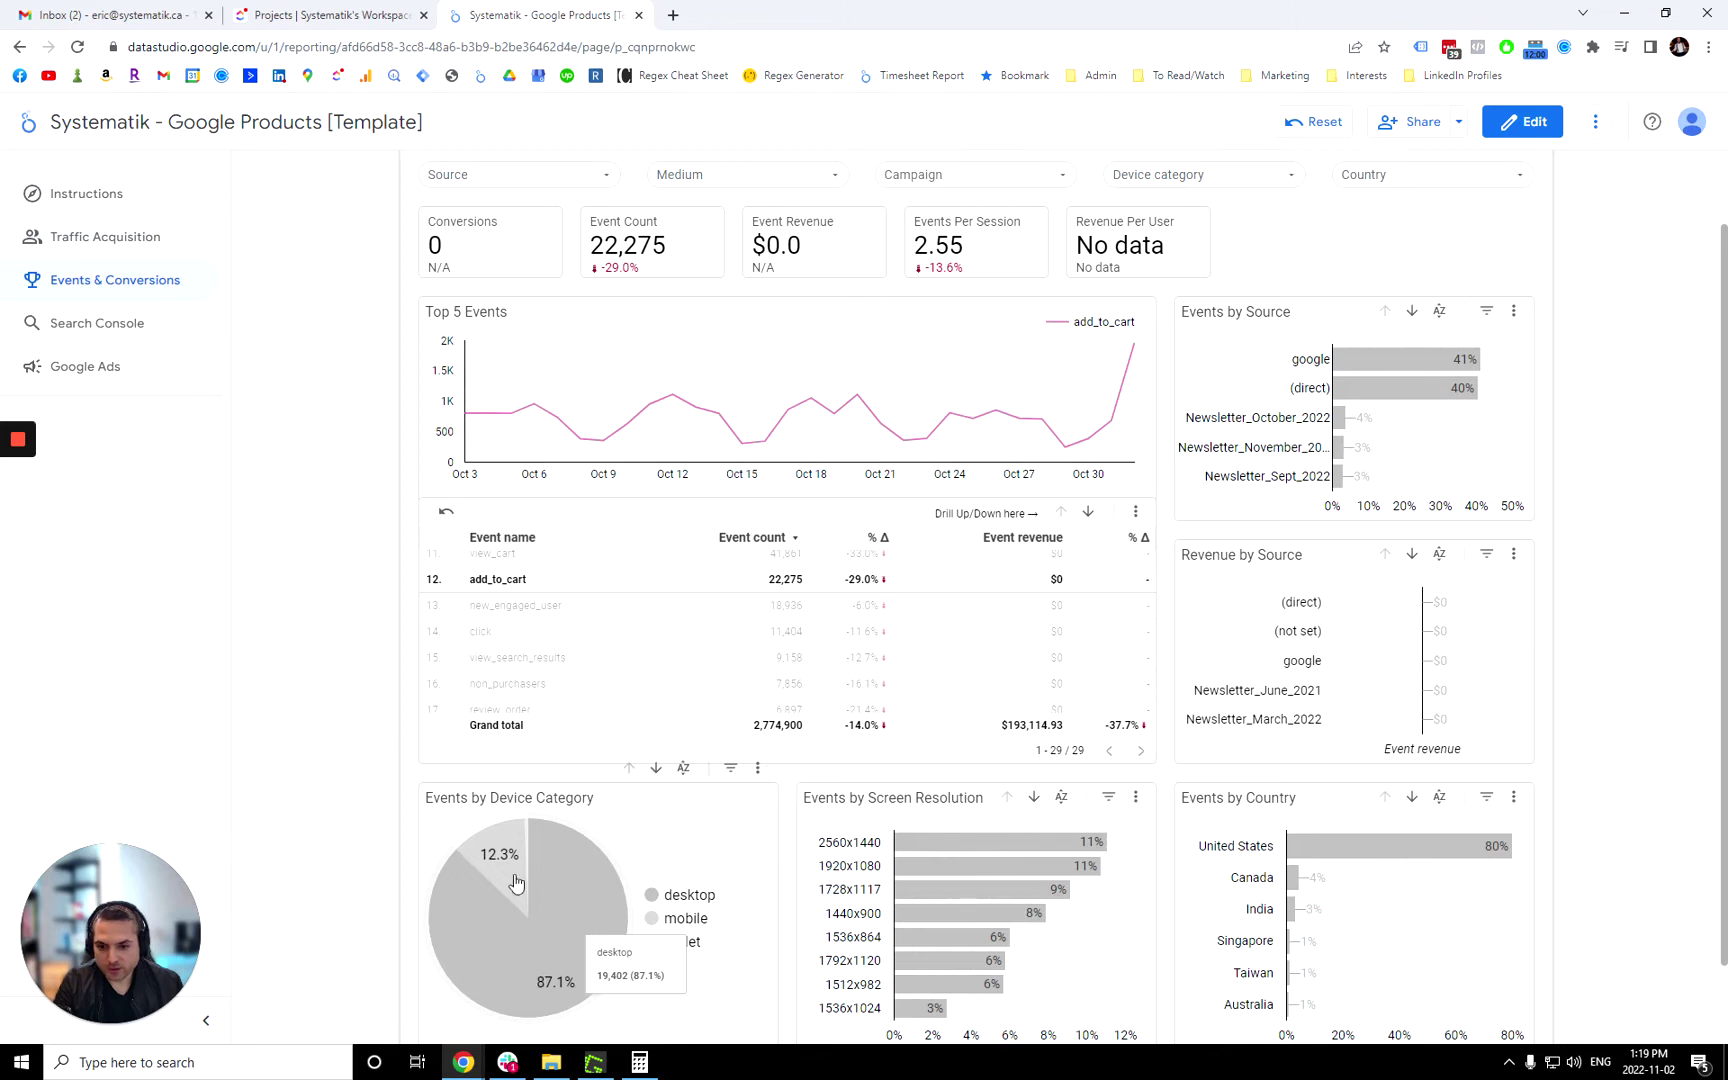
left_click(442, 518)
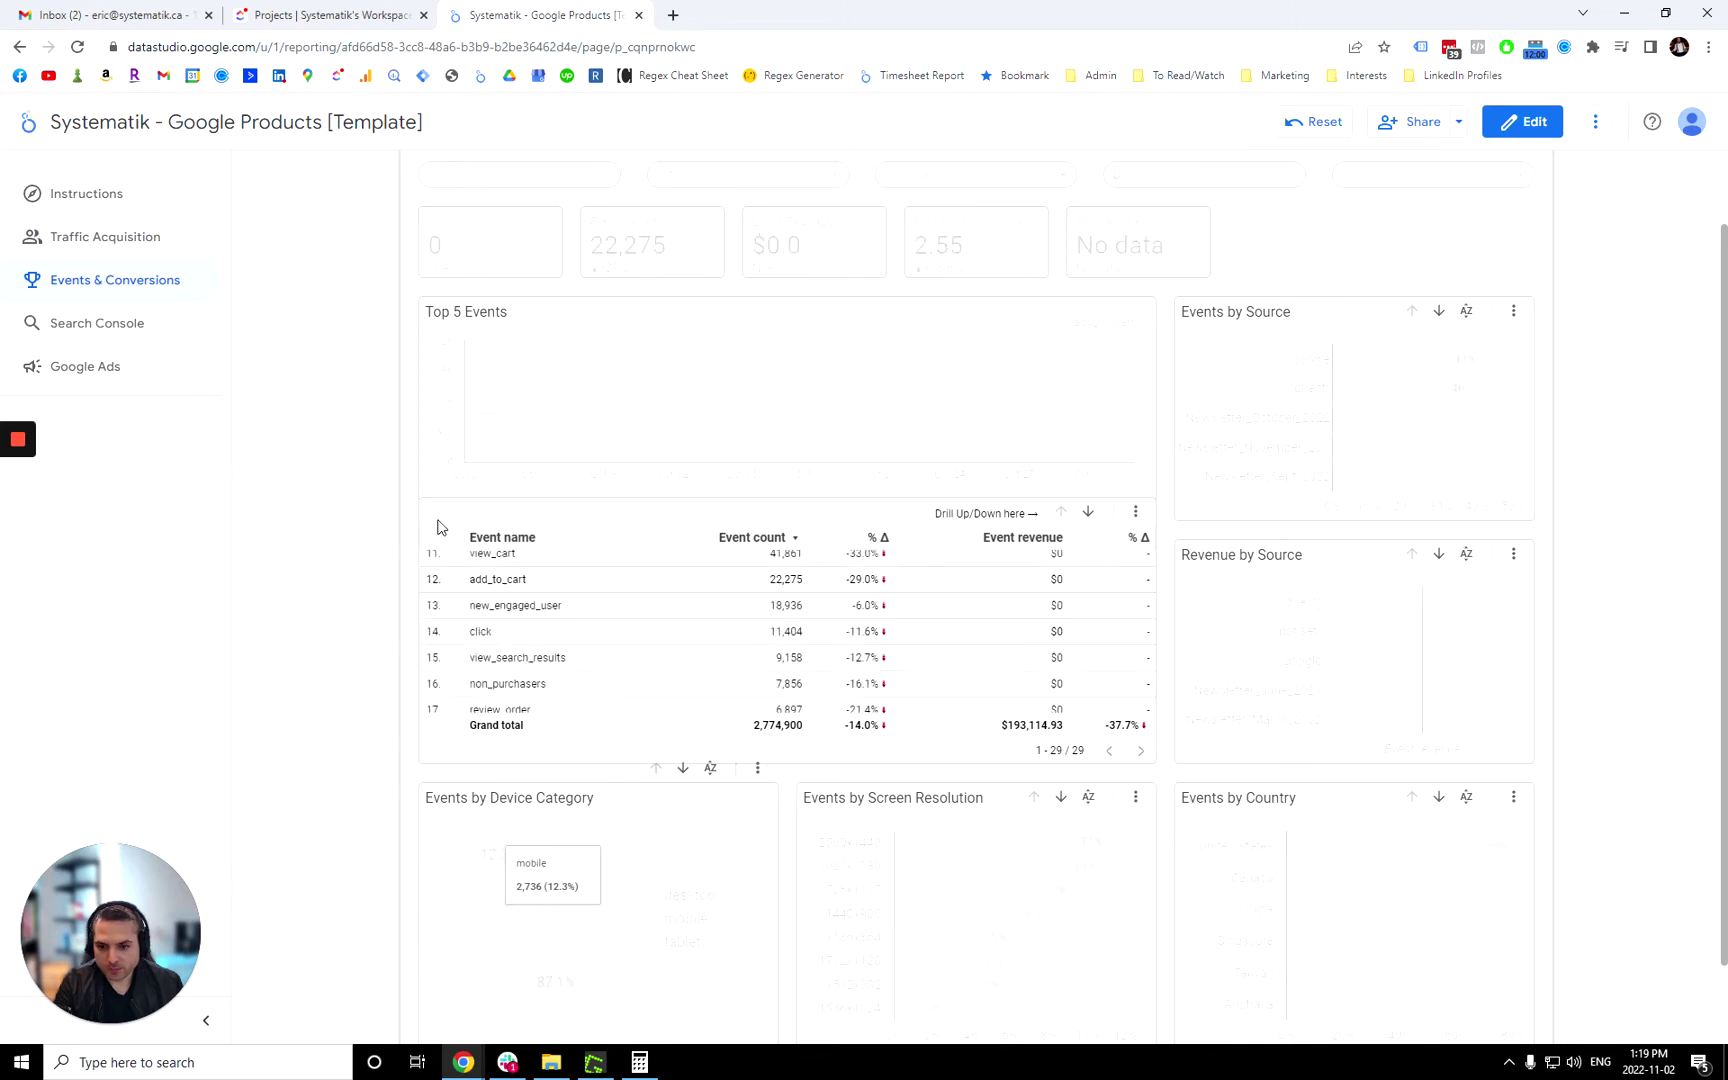
scroll(376, 712, "down", 2)
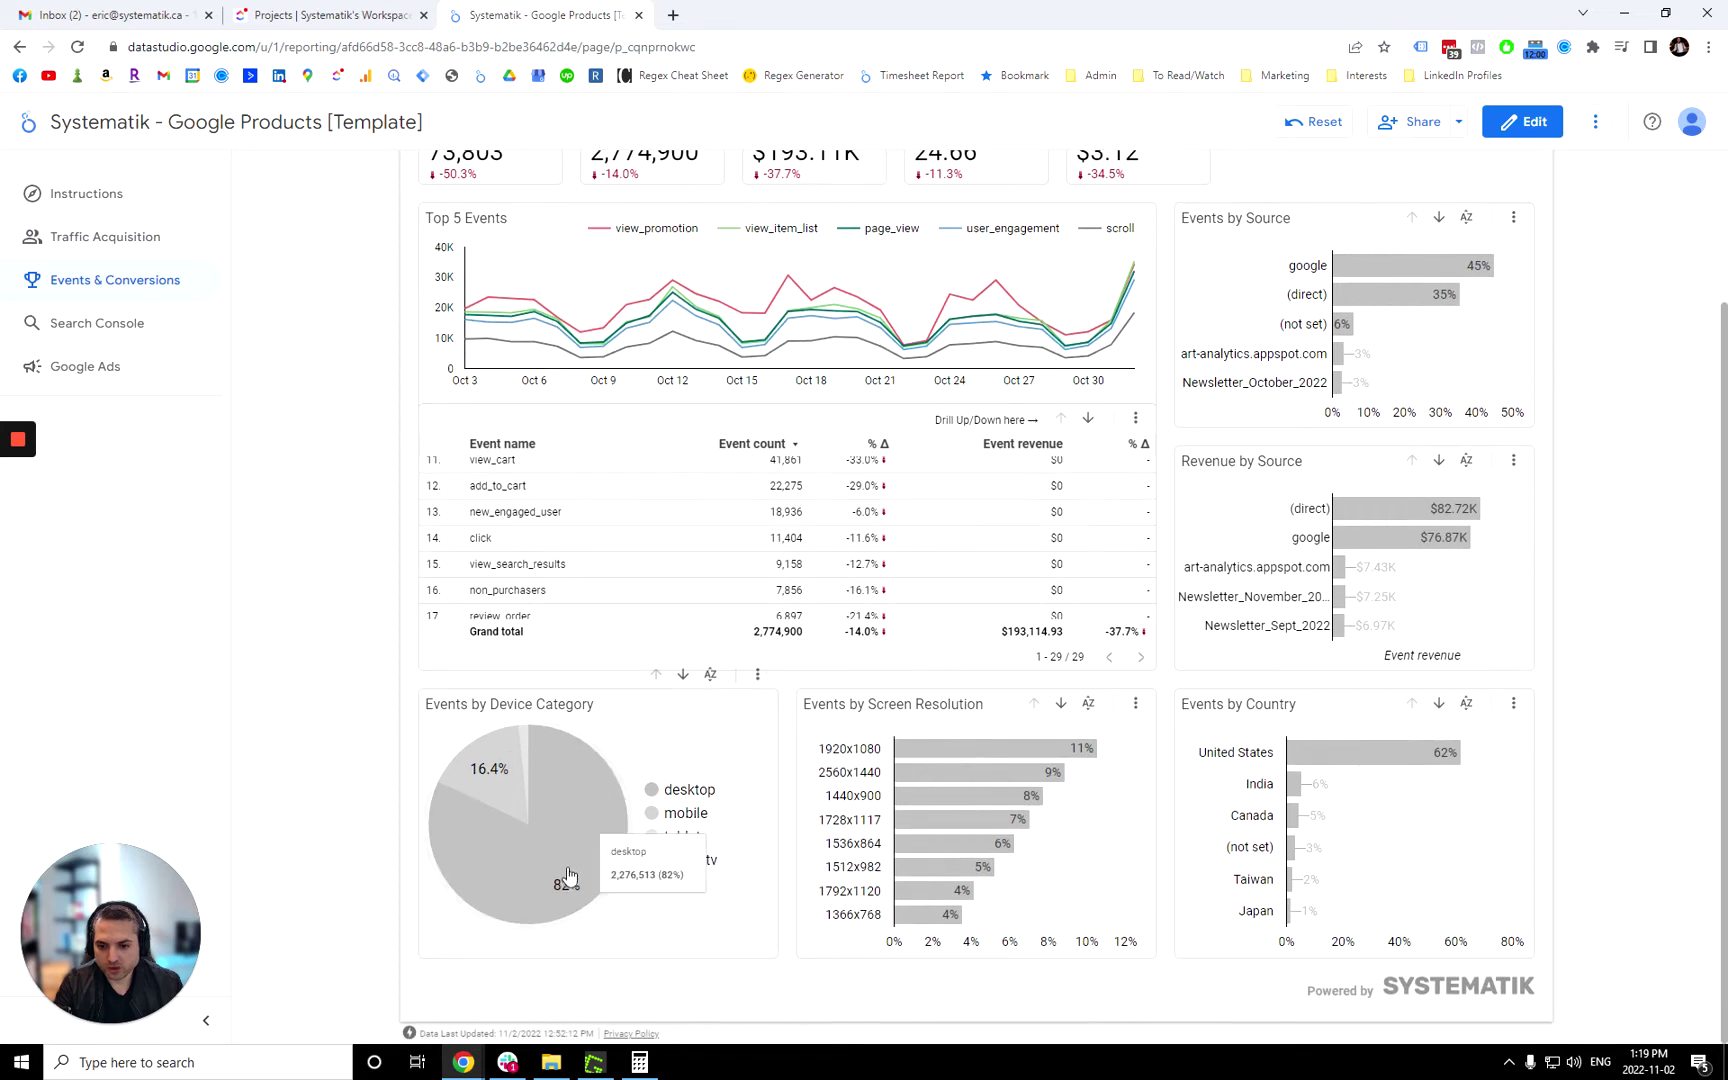
Cross-filter the Events & Conversions dashboard to the purchase event.
scroll(418, 680, "up", 3)
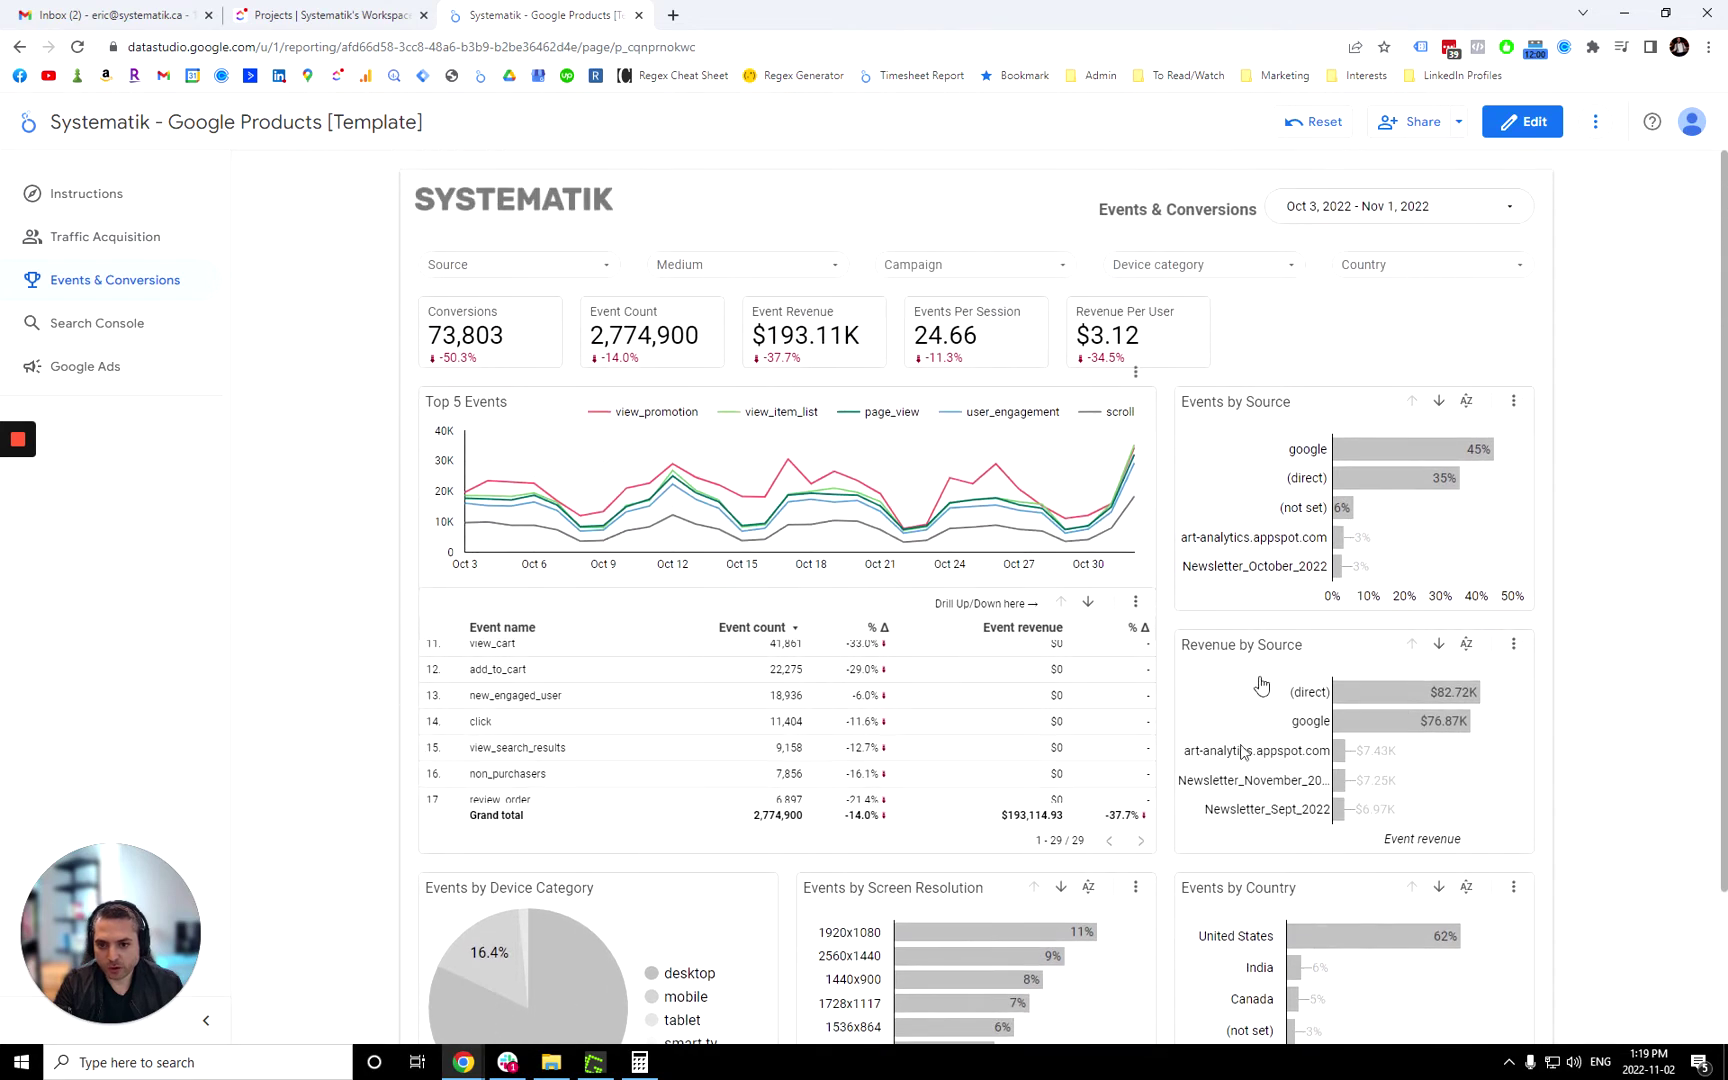
scroll(370, 728, "down", 2)
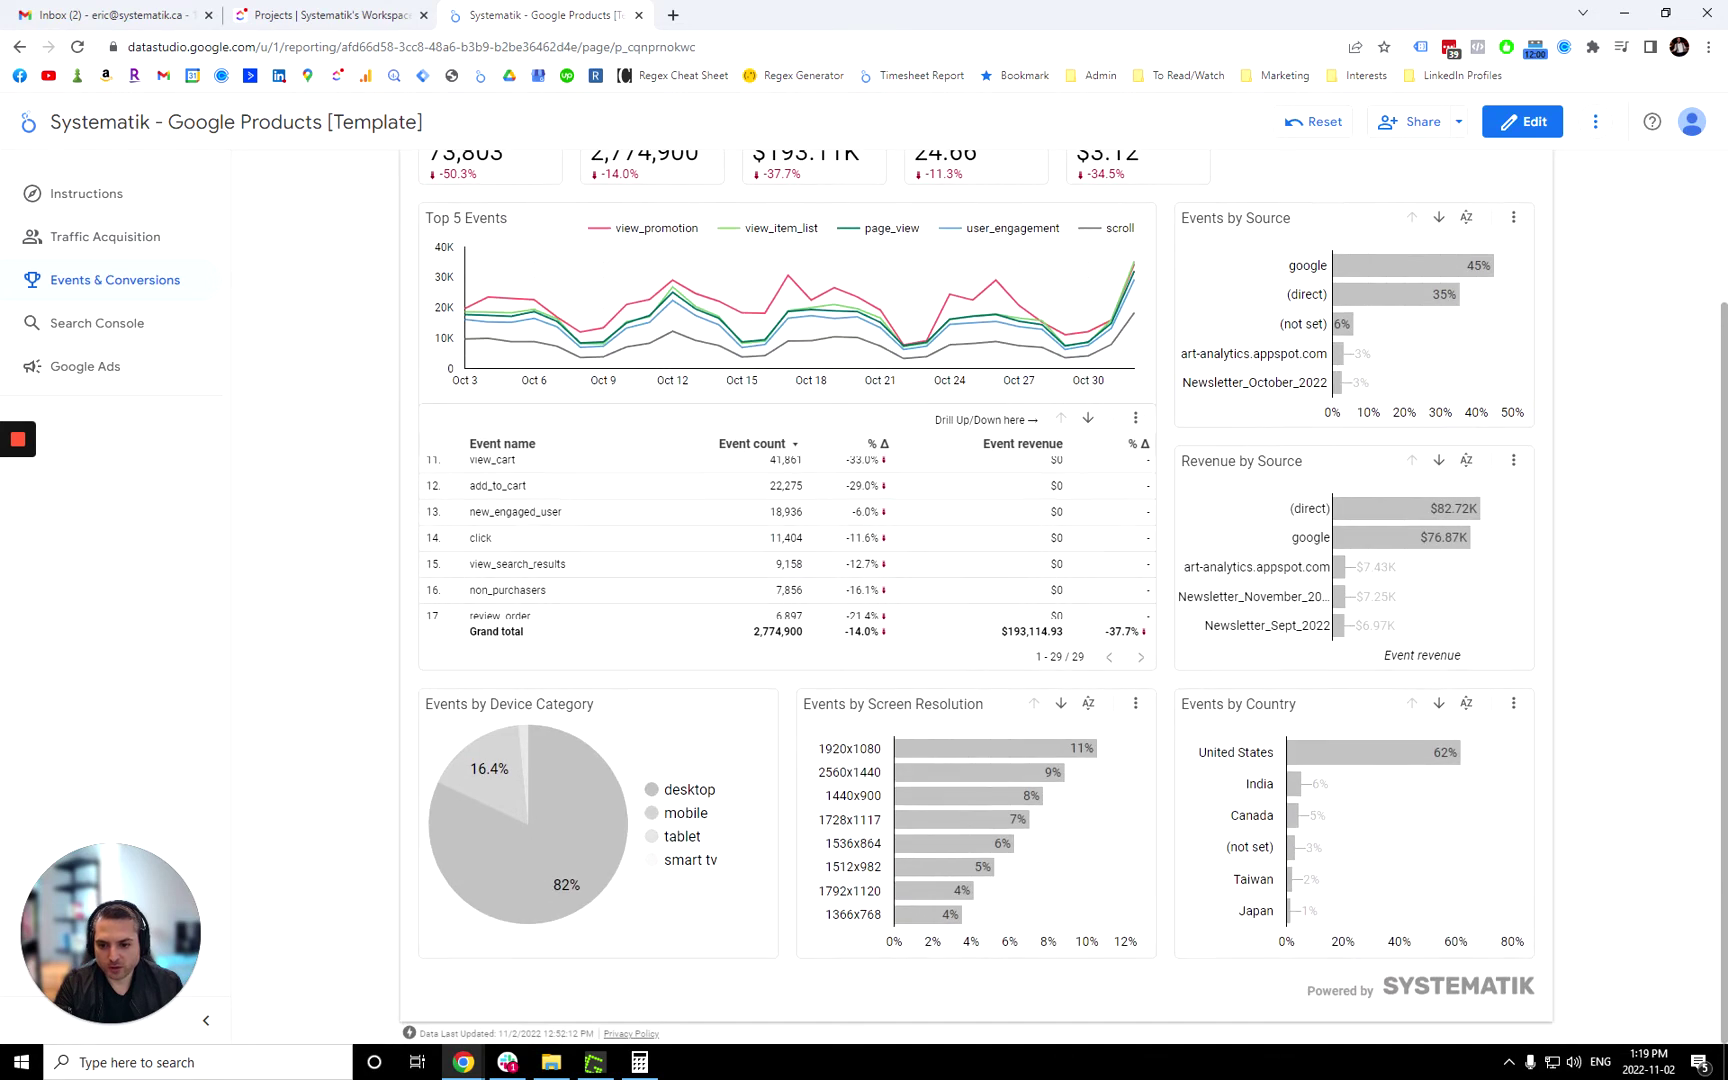
scroll(495, 583, "down", 1)
scroll(495, 583, "down", 2)
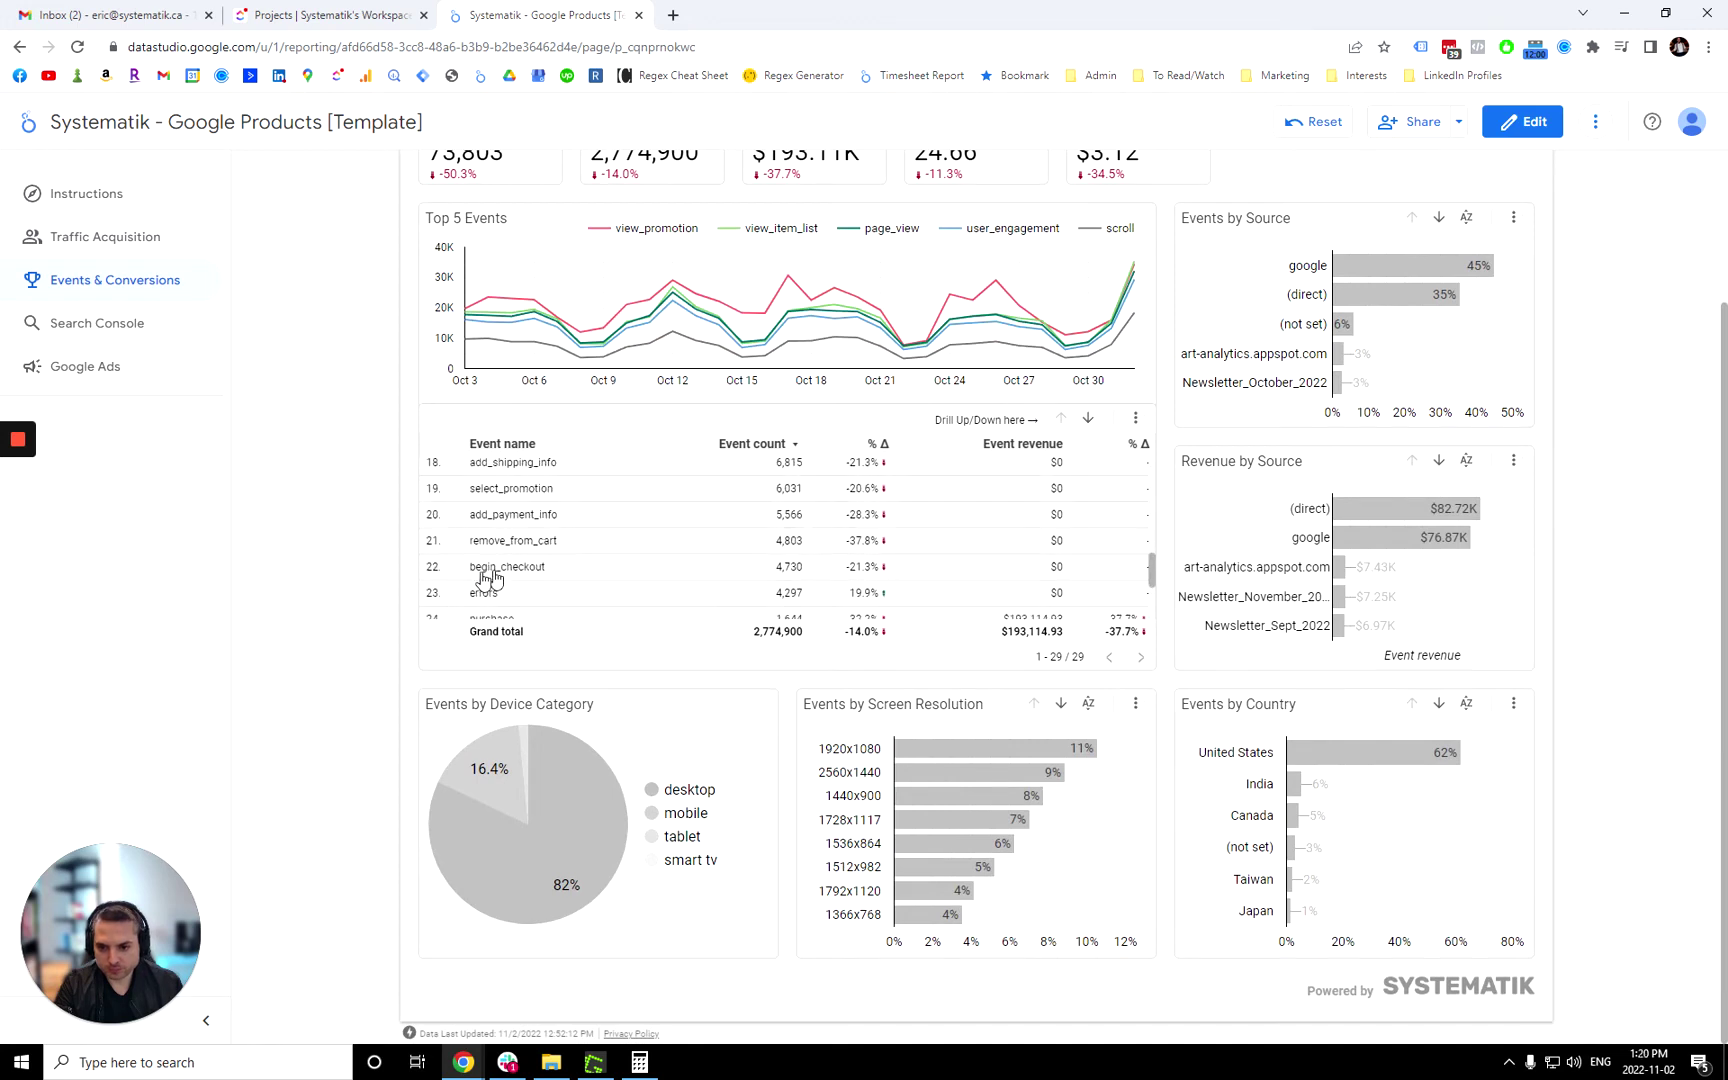
scroll(485, 578, "down", 2)
left_click(497, 538)
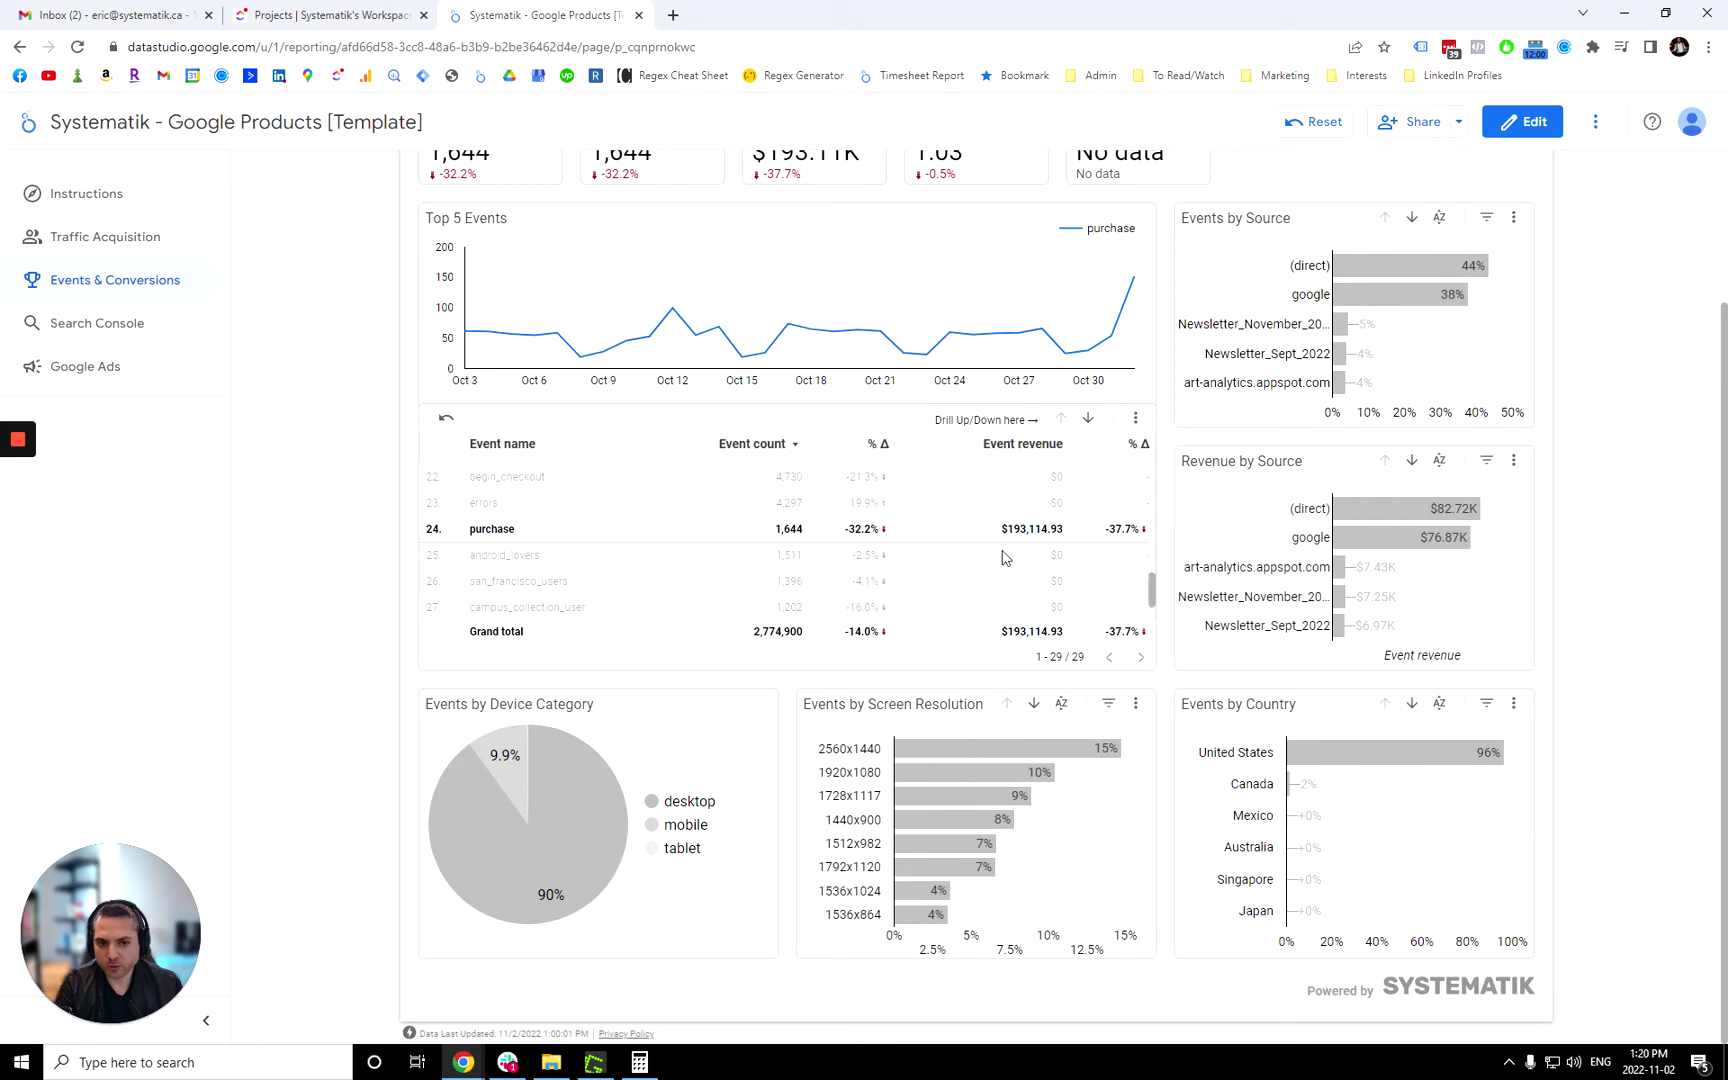
Reset the filter and drill the events table down to Page URL.
scroll(578, 580, "up", 3)
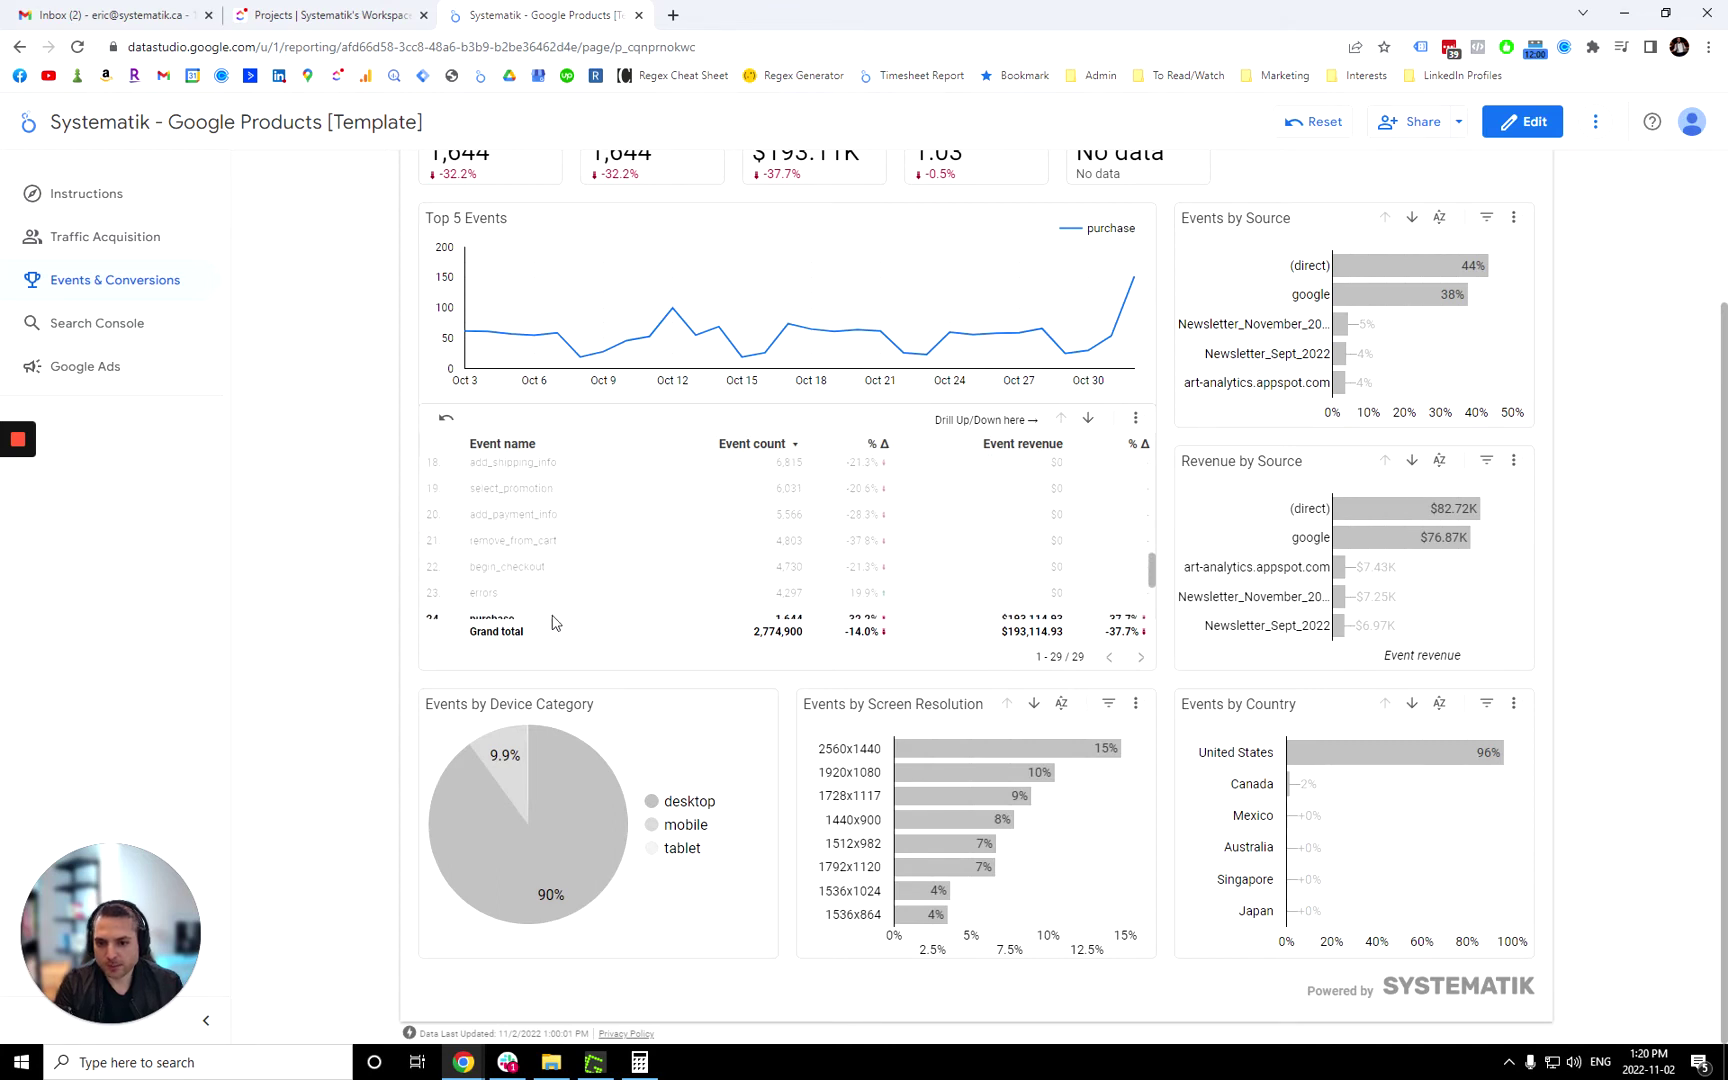
scroll(560, 600, "down", 3)
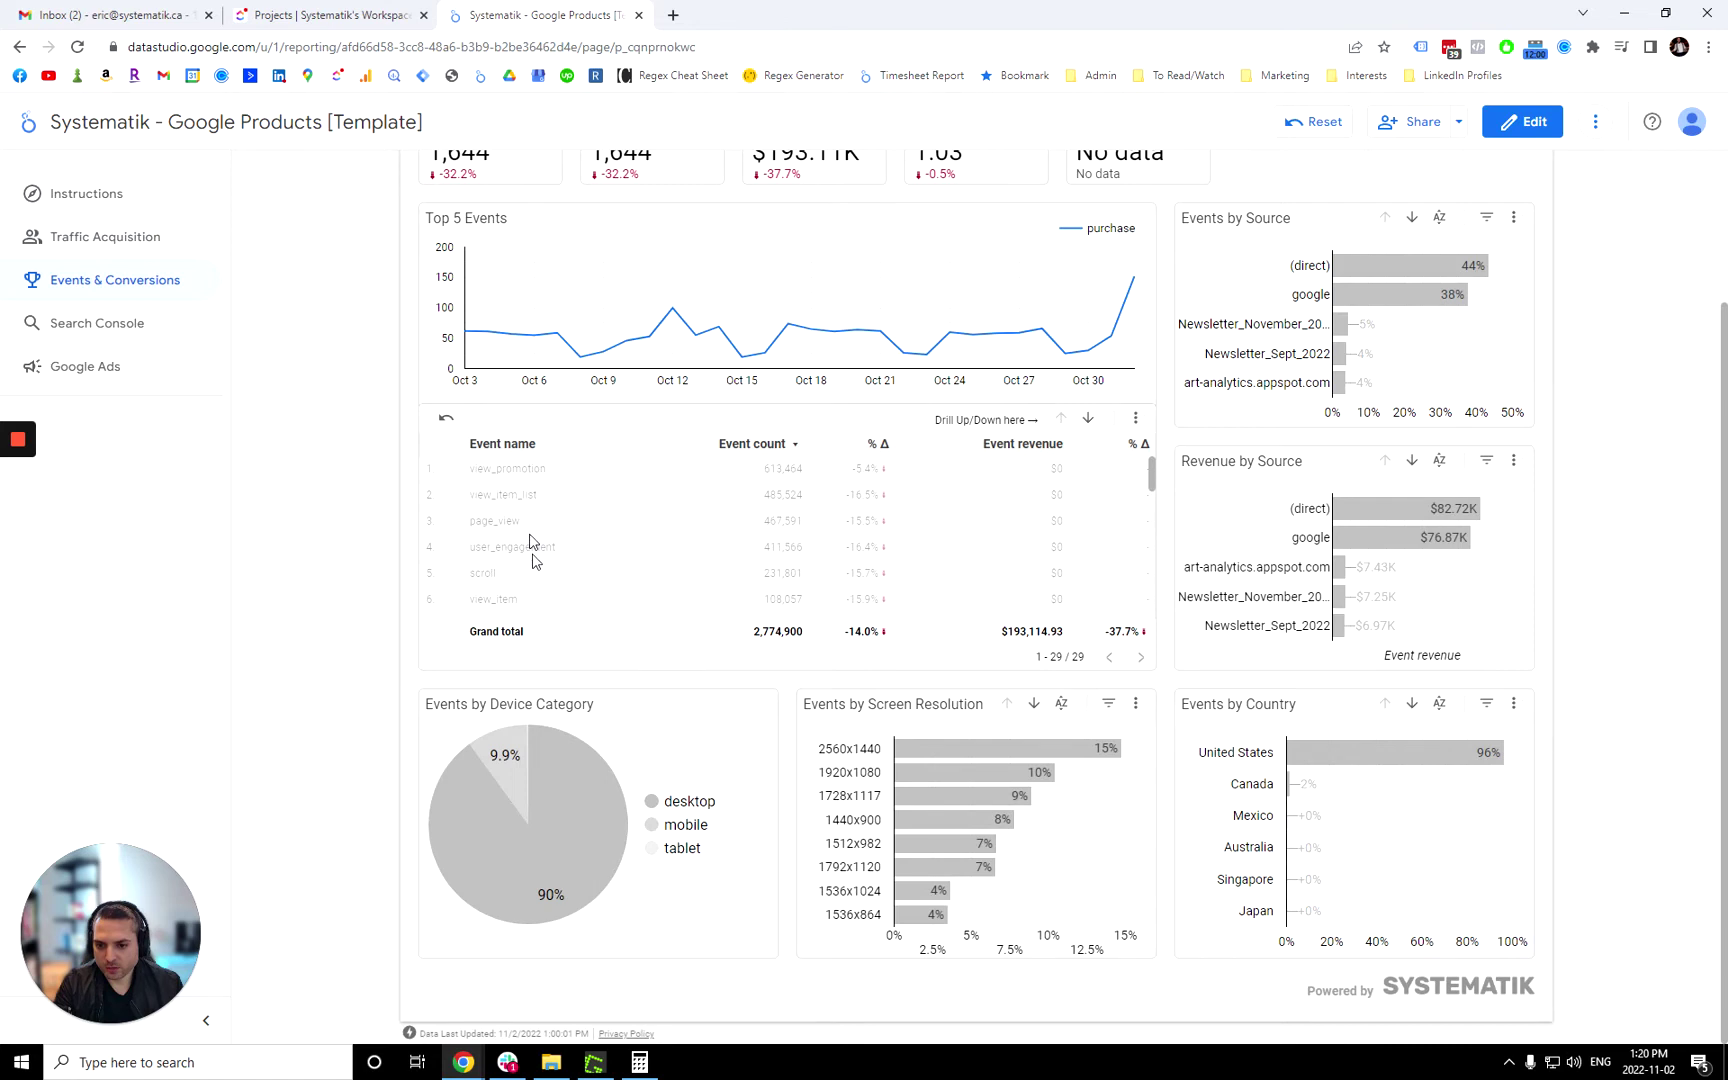
scroll(550, 567, "down", 1)
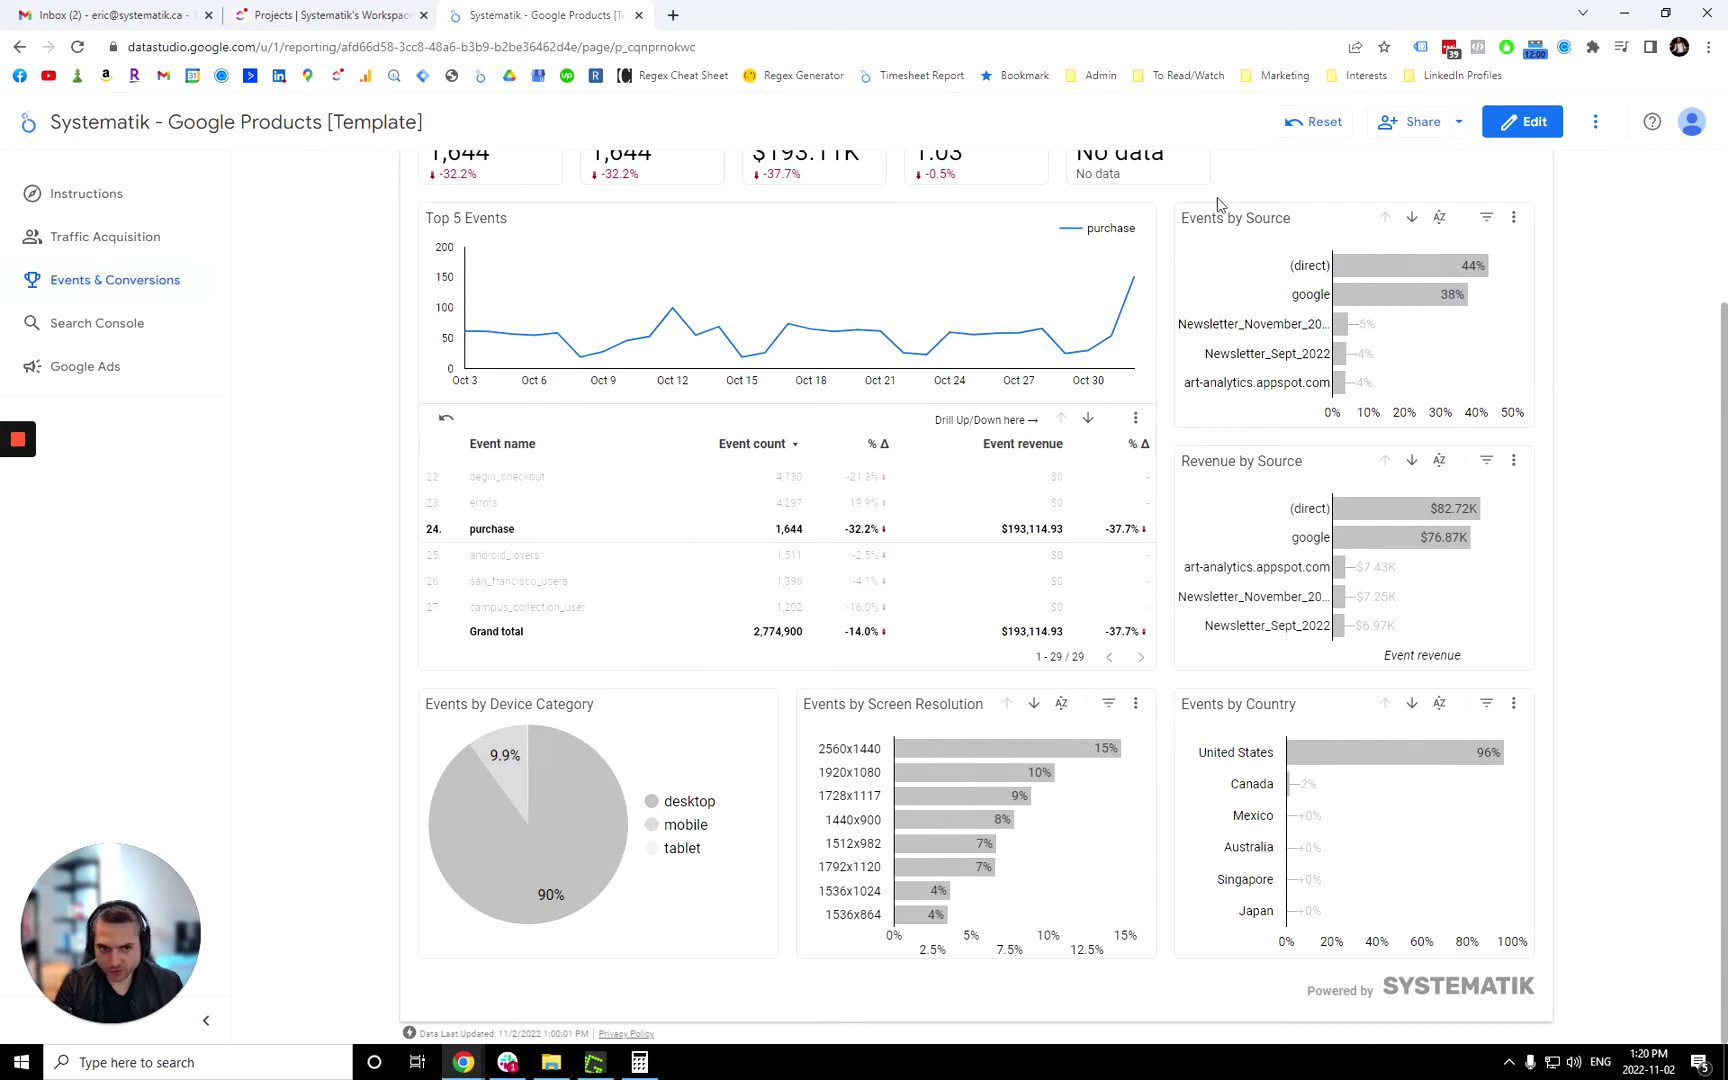
left_click(1297, 128)
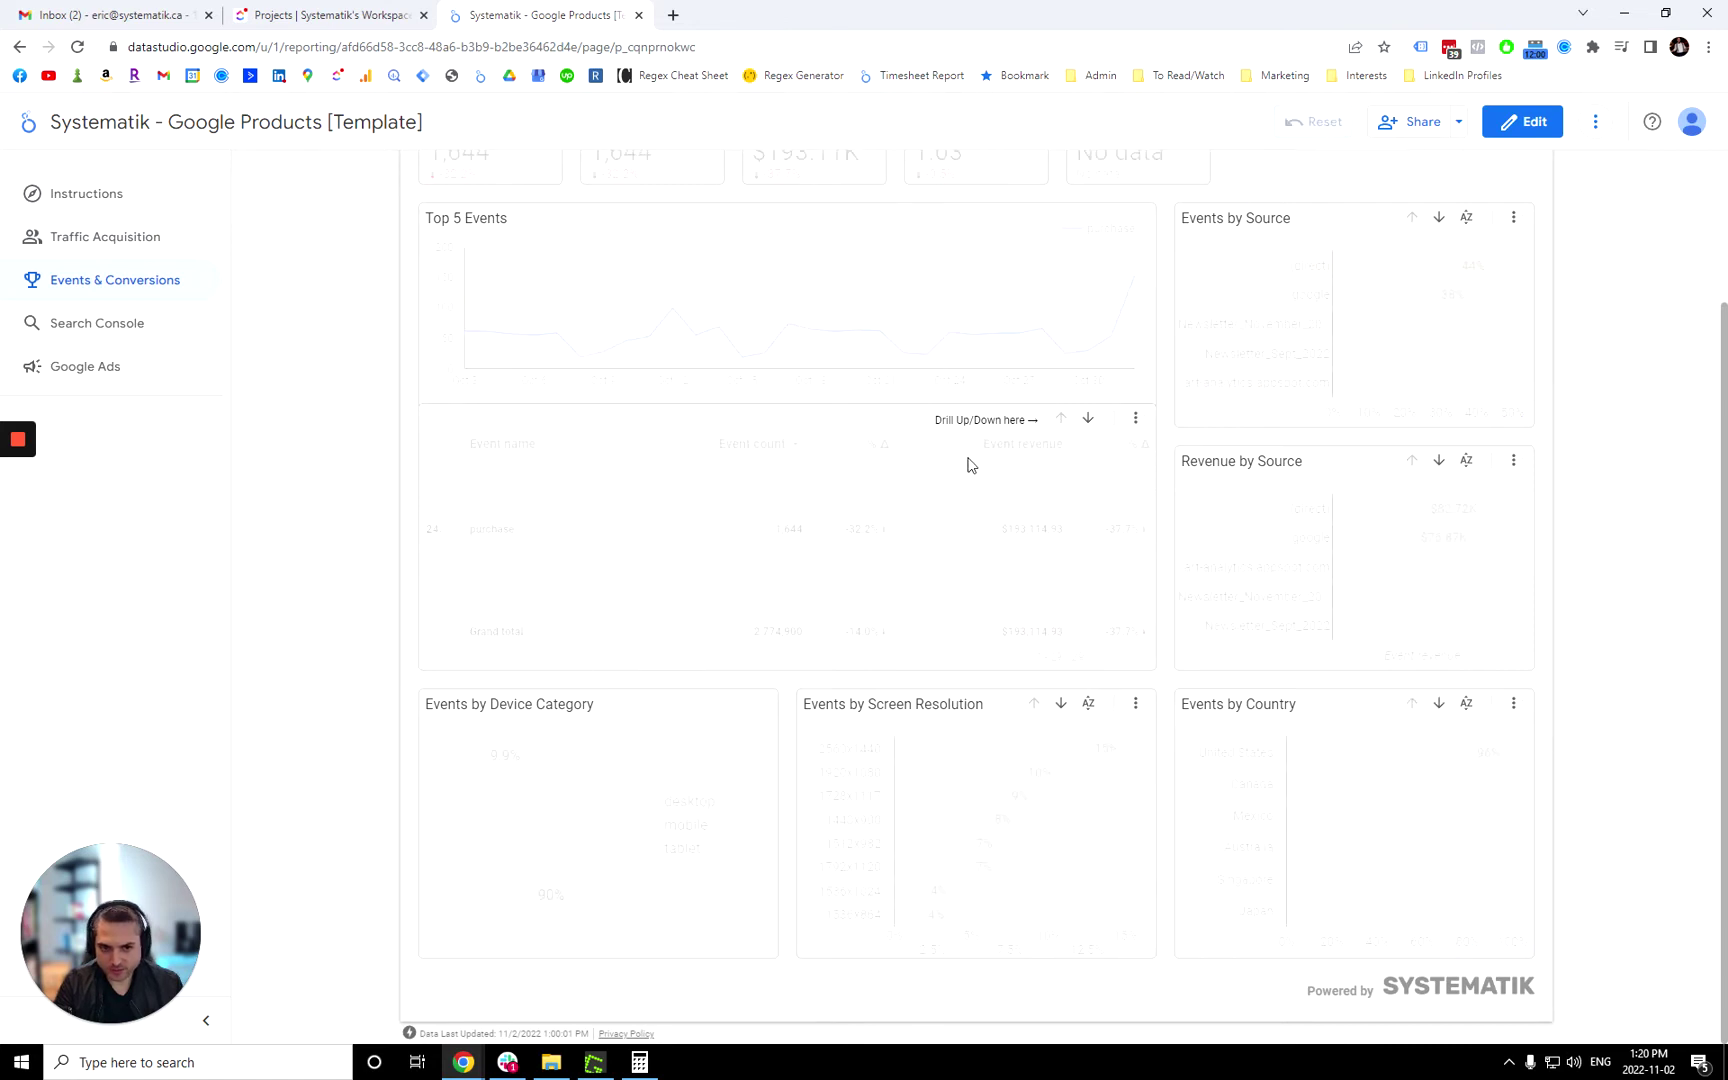
left_click(1089, 420)
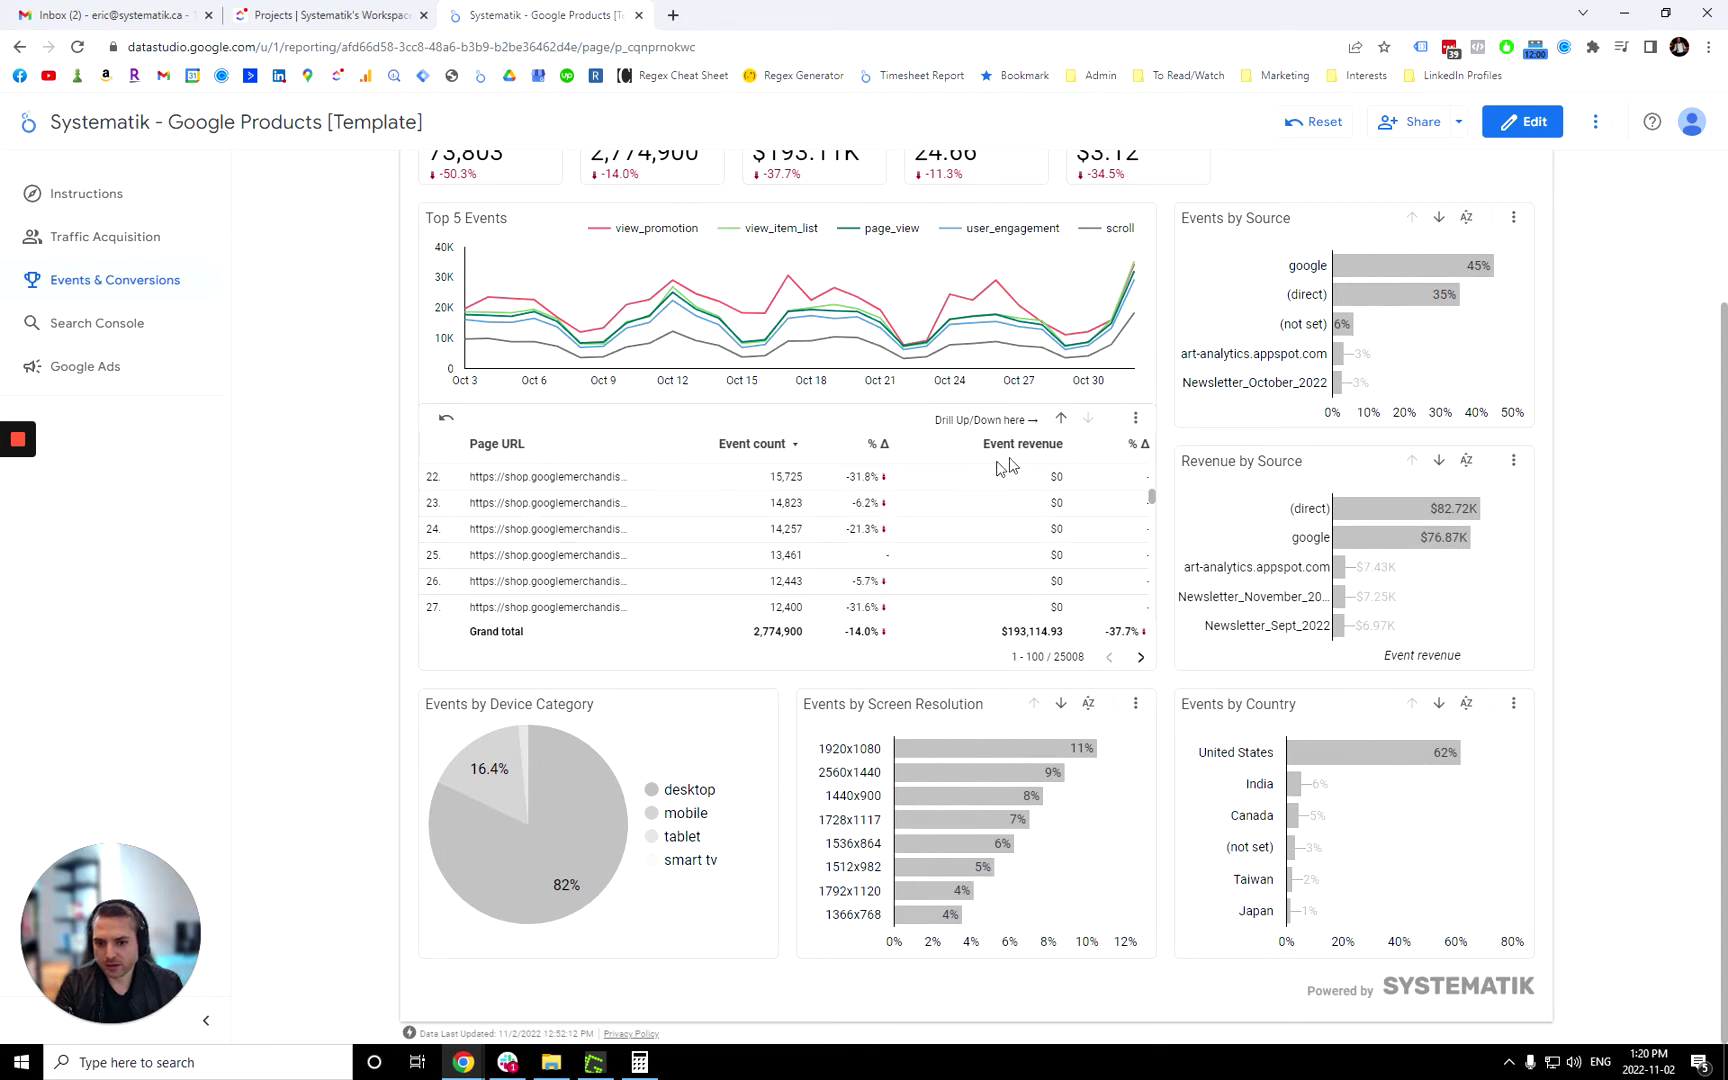
left_click(1061, 418)
scroll(510, 540, "up", 2)
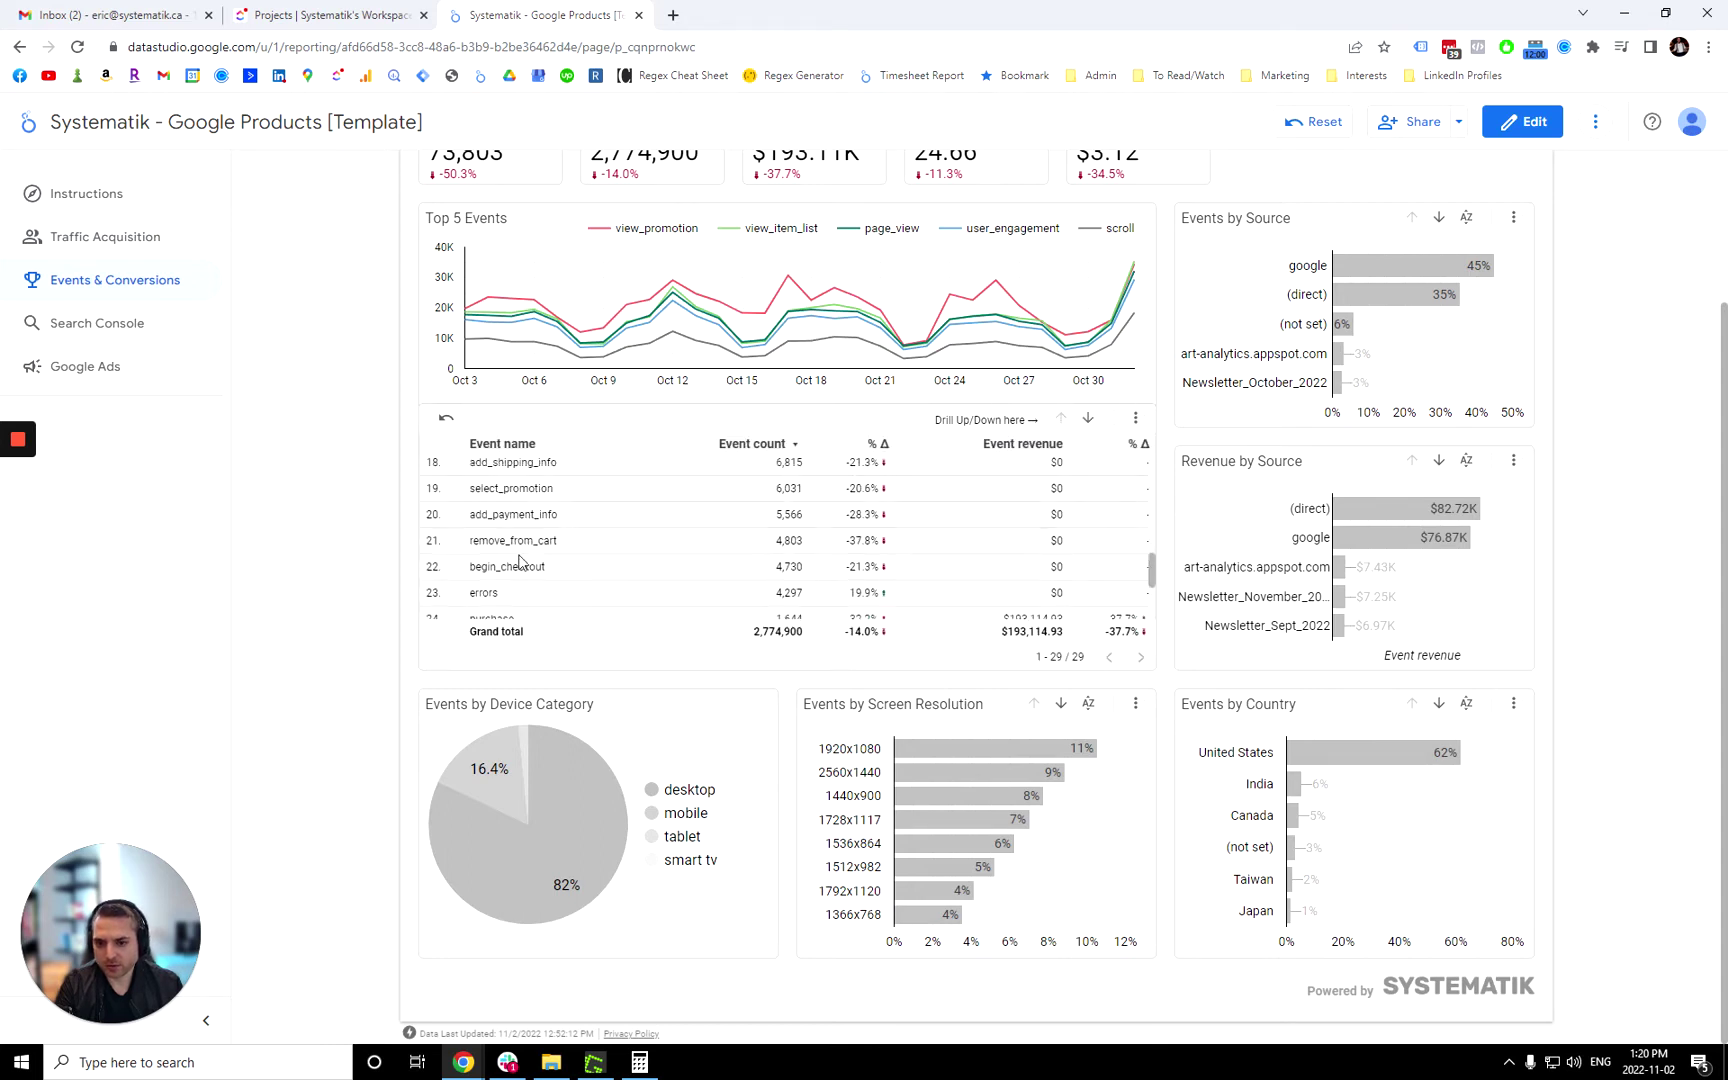
scroll(525, 578, "up", 2)
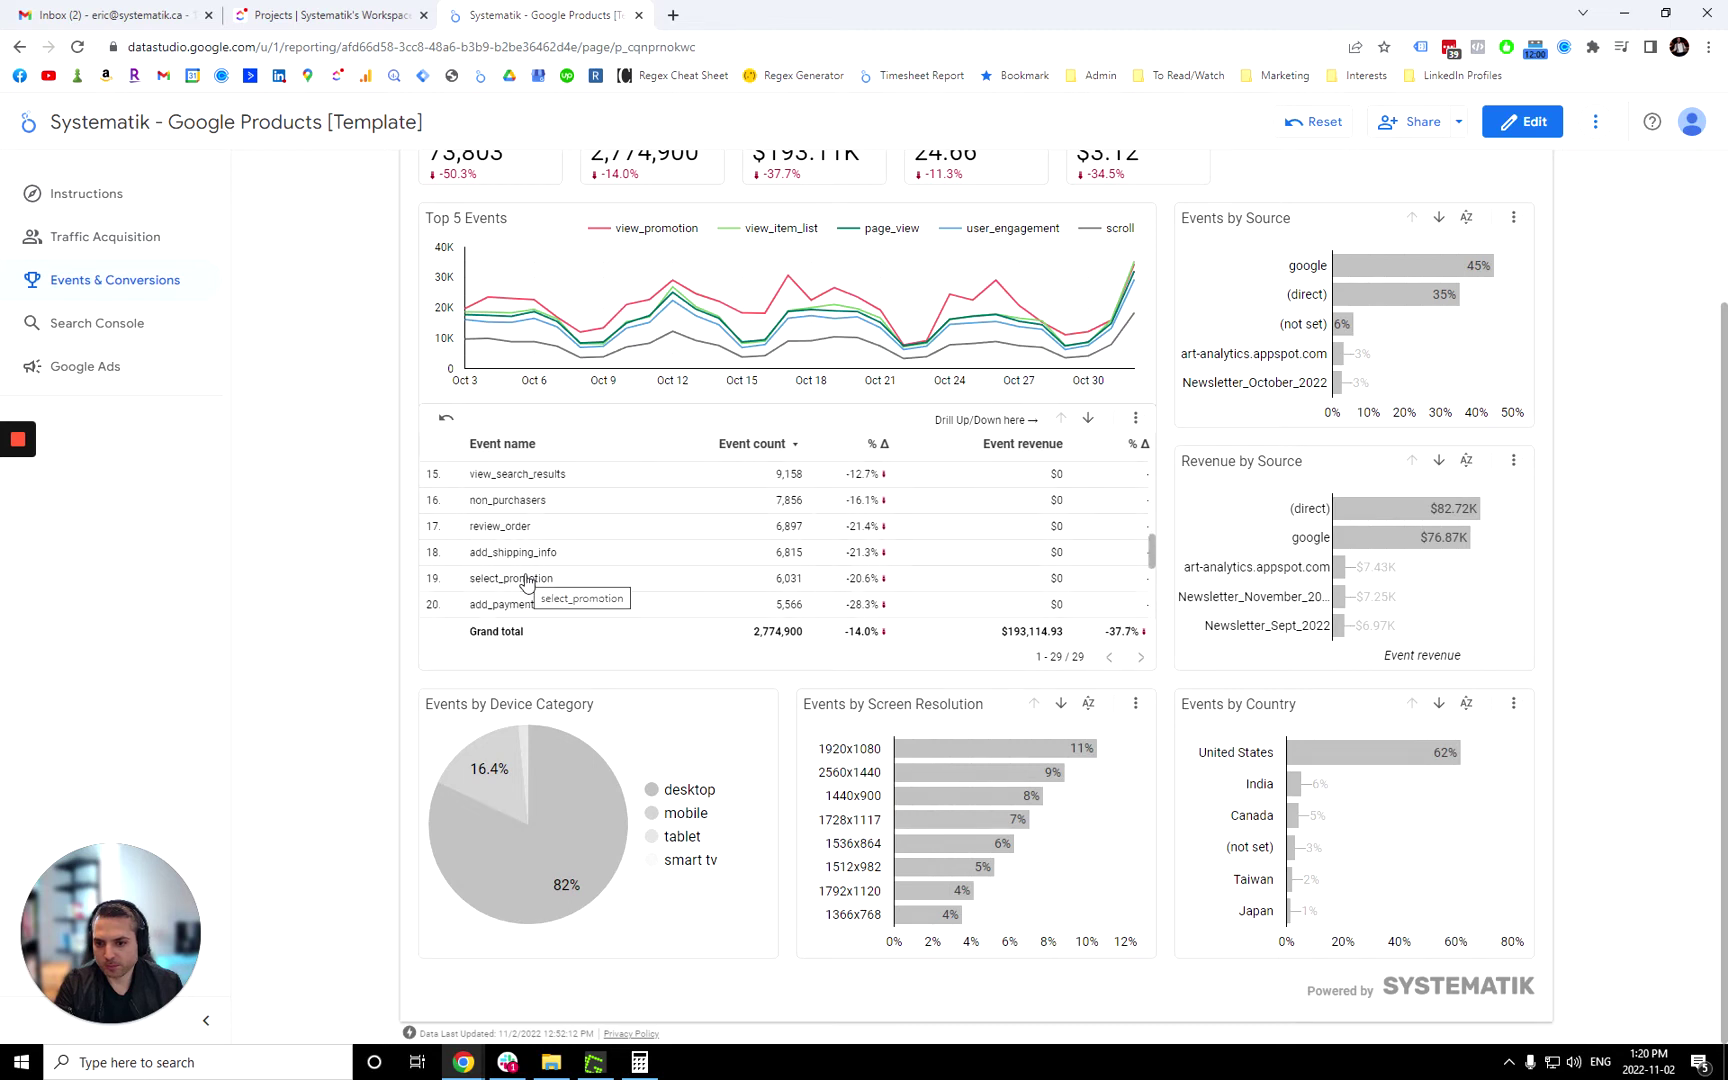
scroll(526, 550, "up", 2)
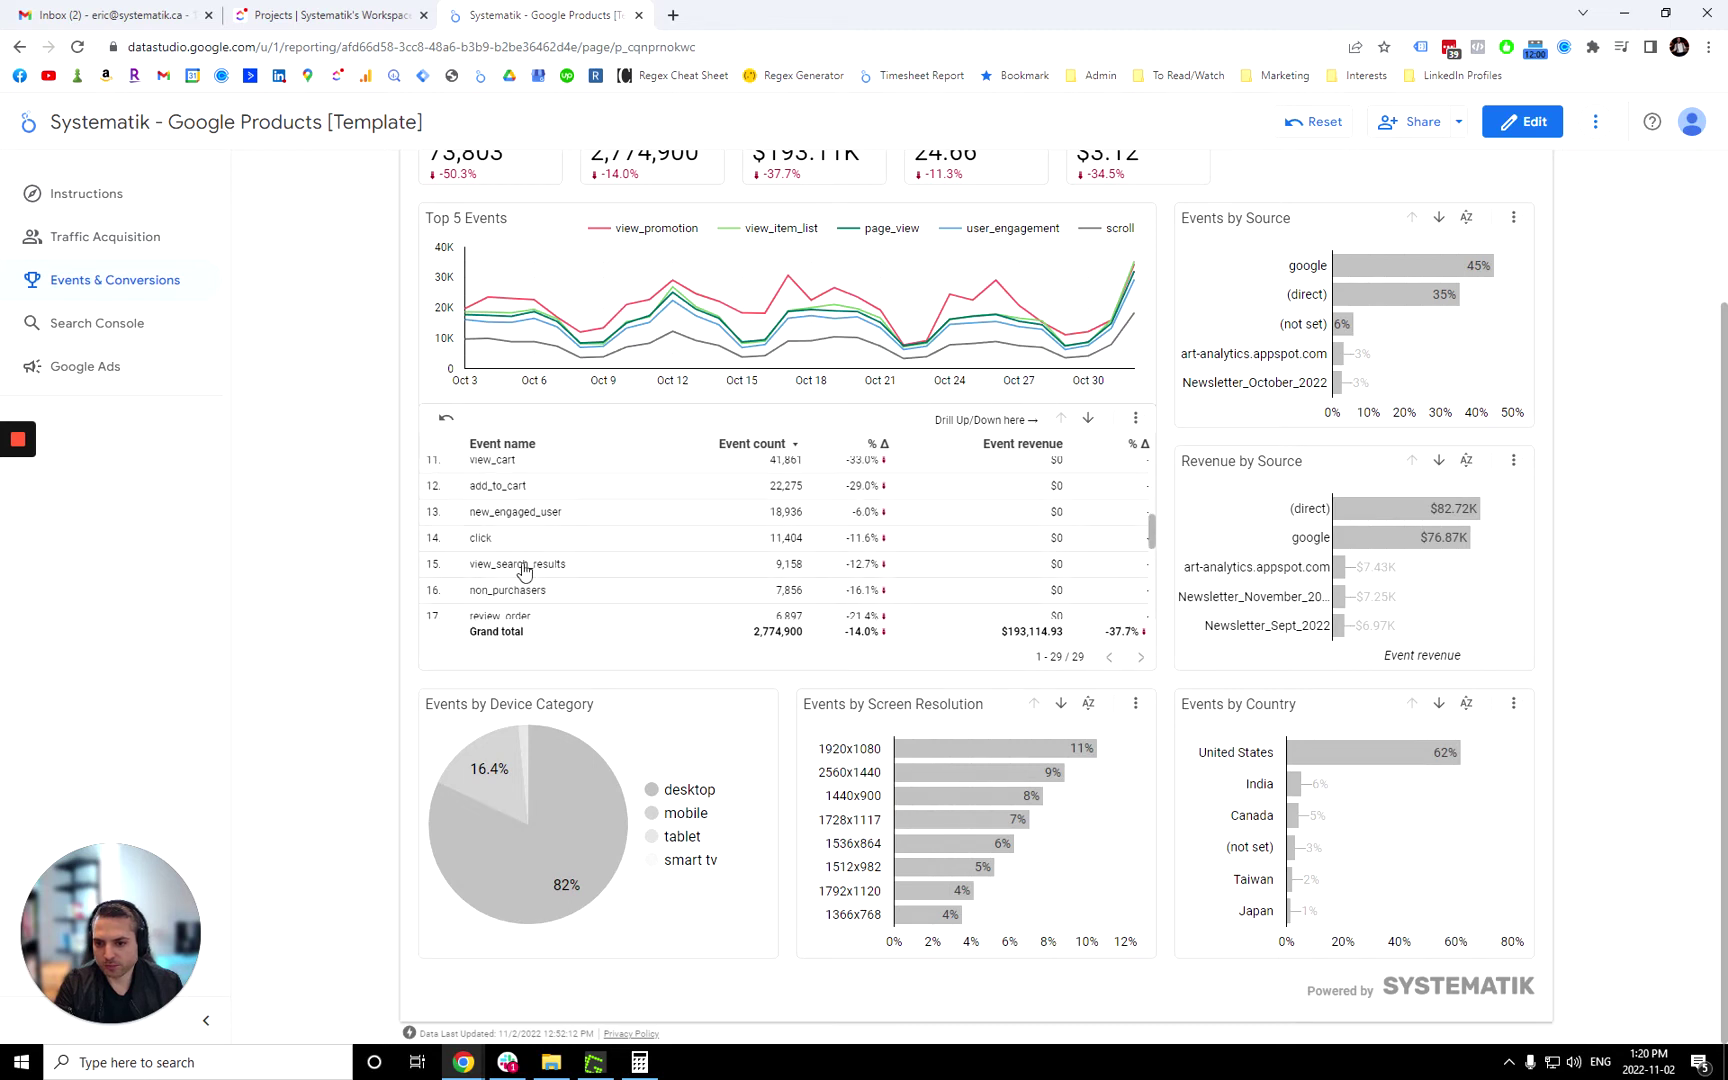
scroll(540, 530, "up", 2)
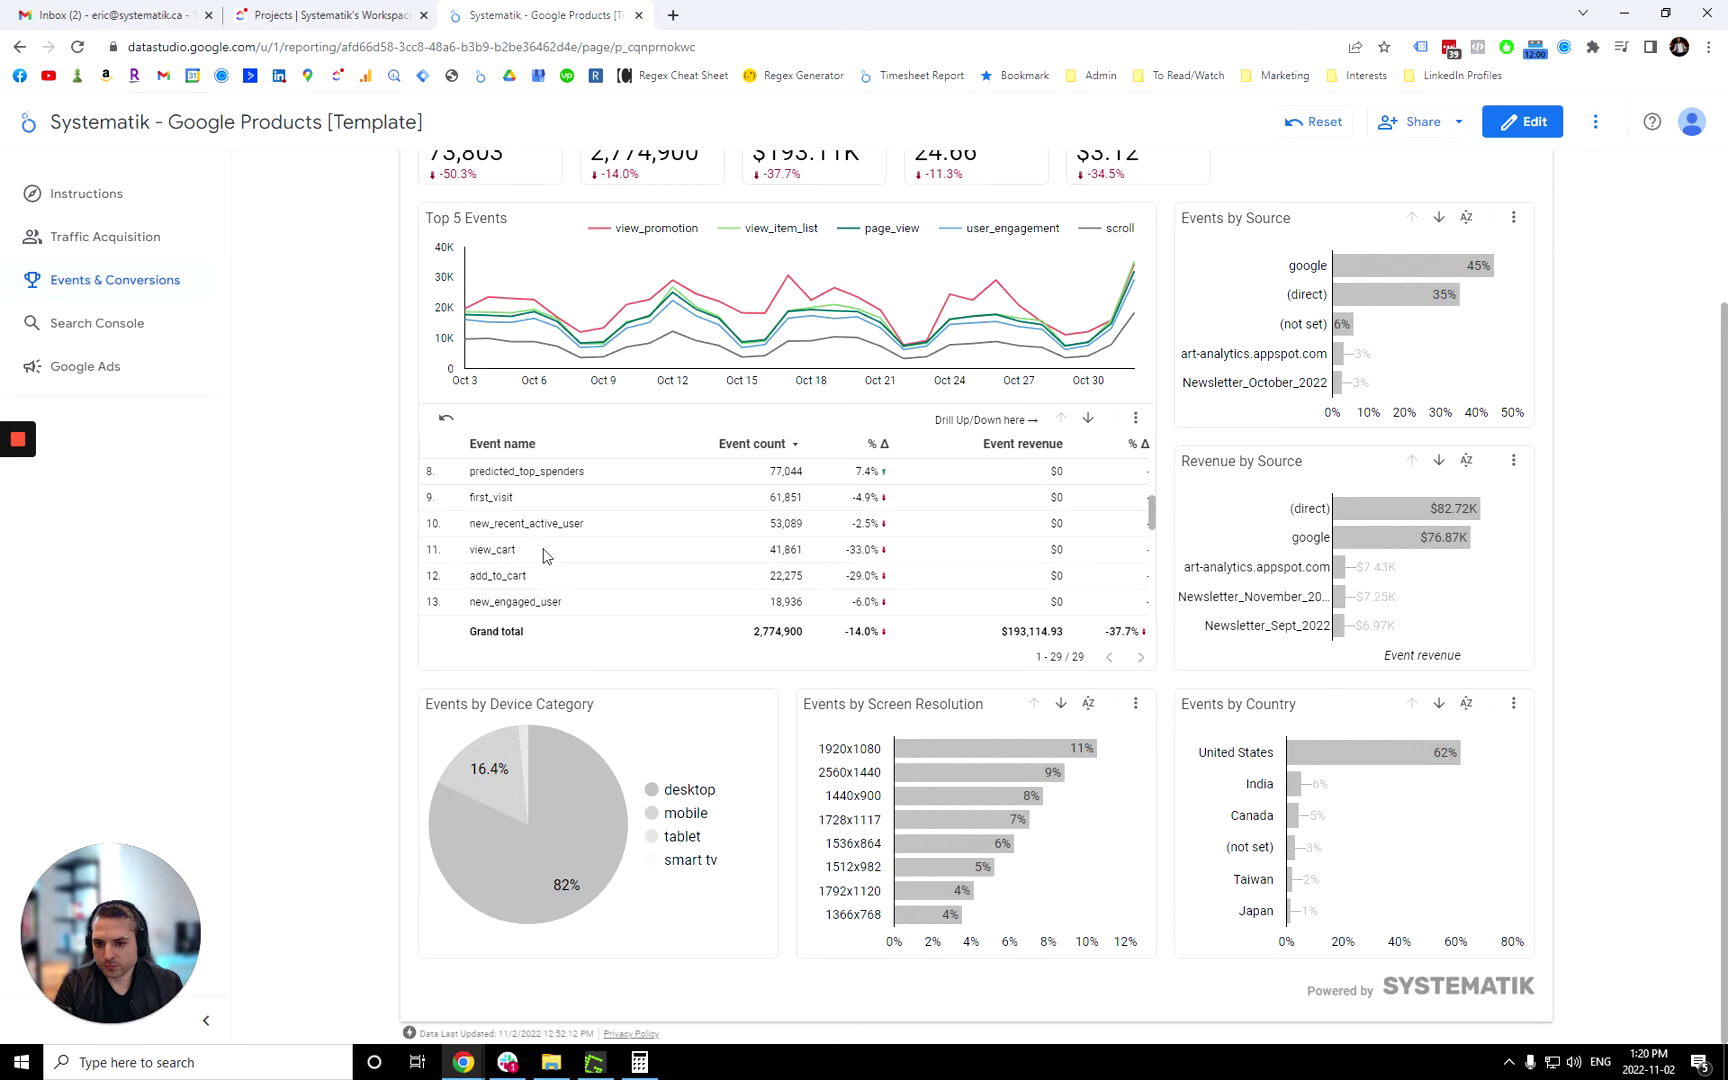
scroll(490, 560, "up", 2)
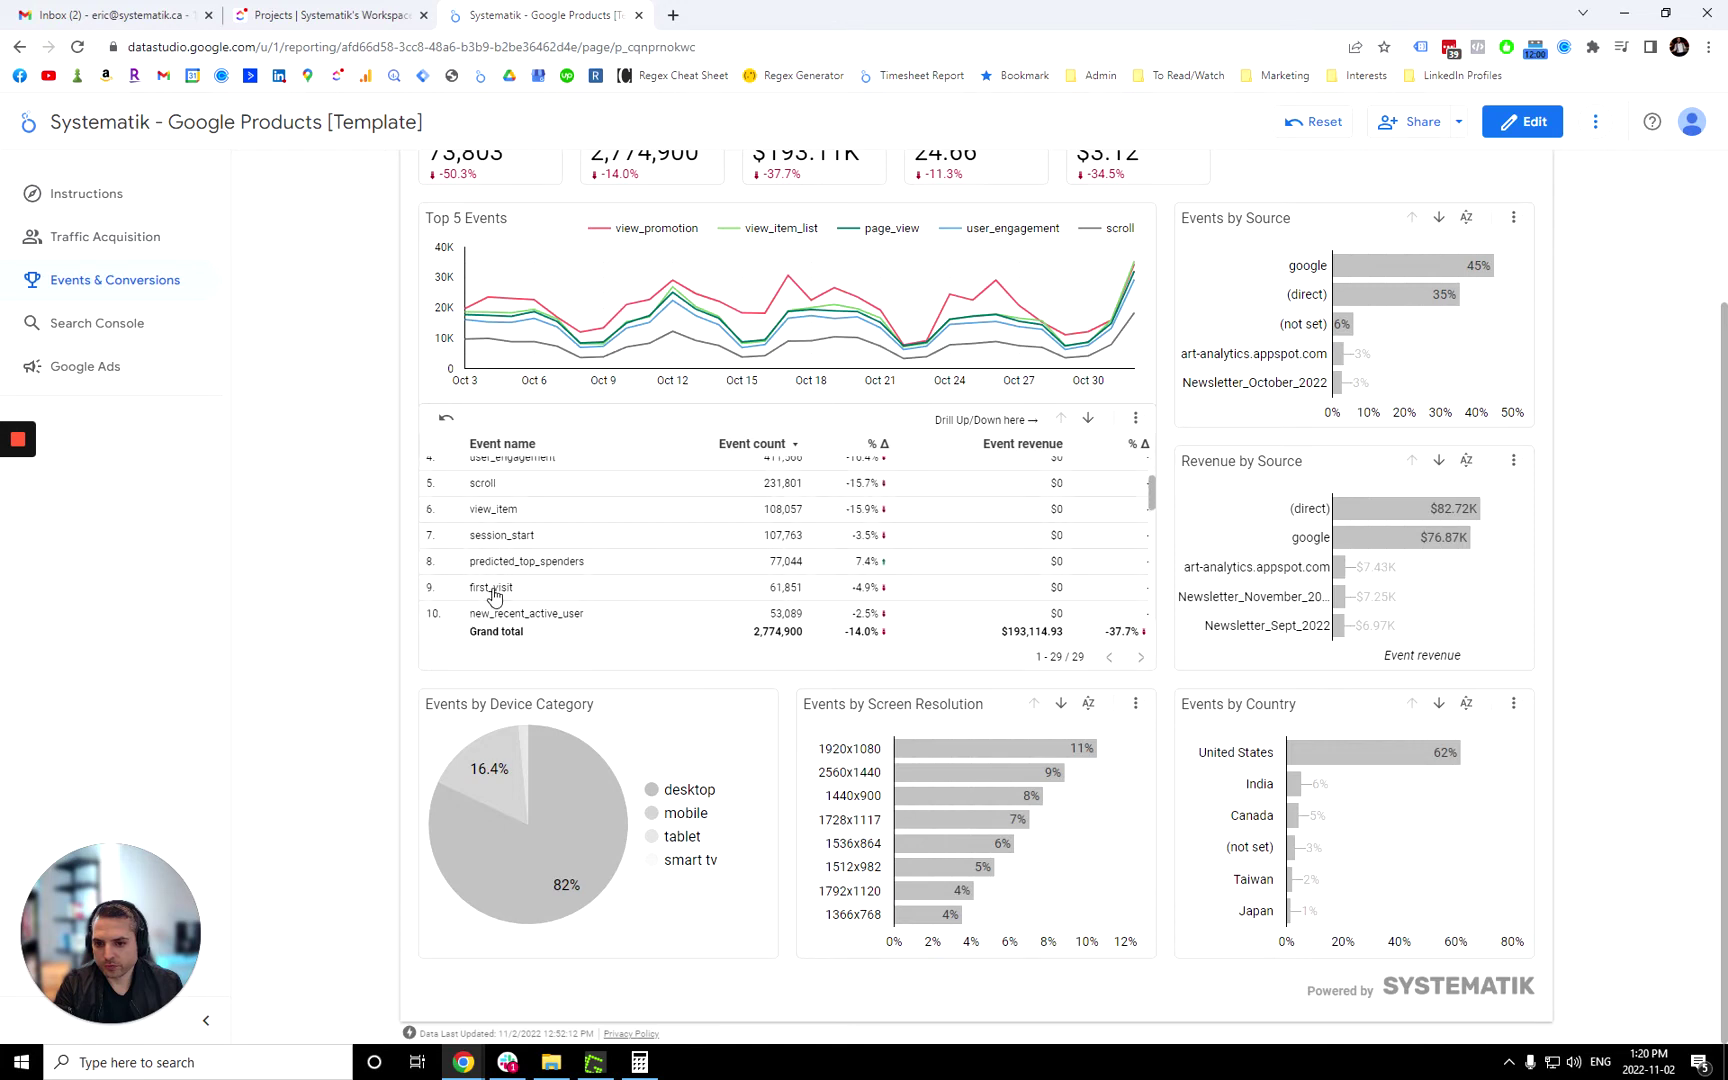
left_click(492, 590)
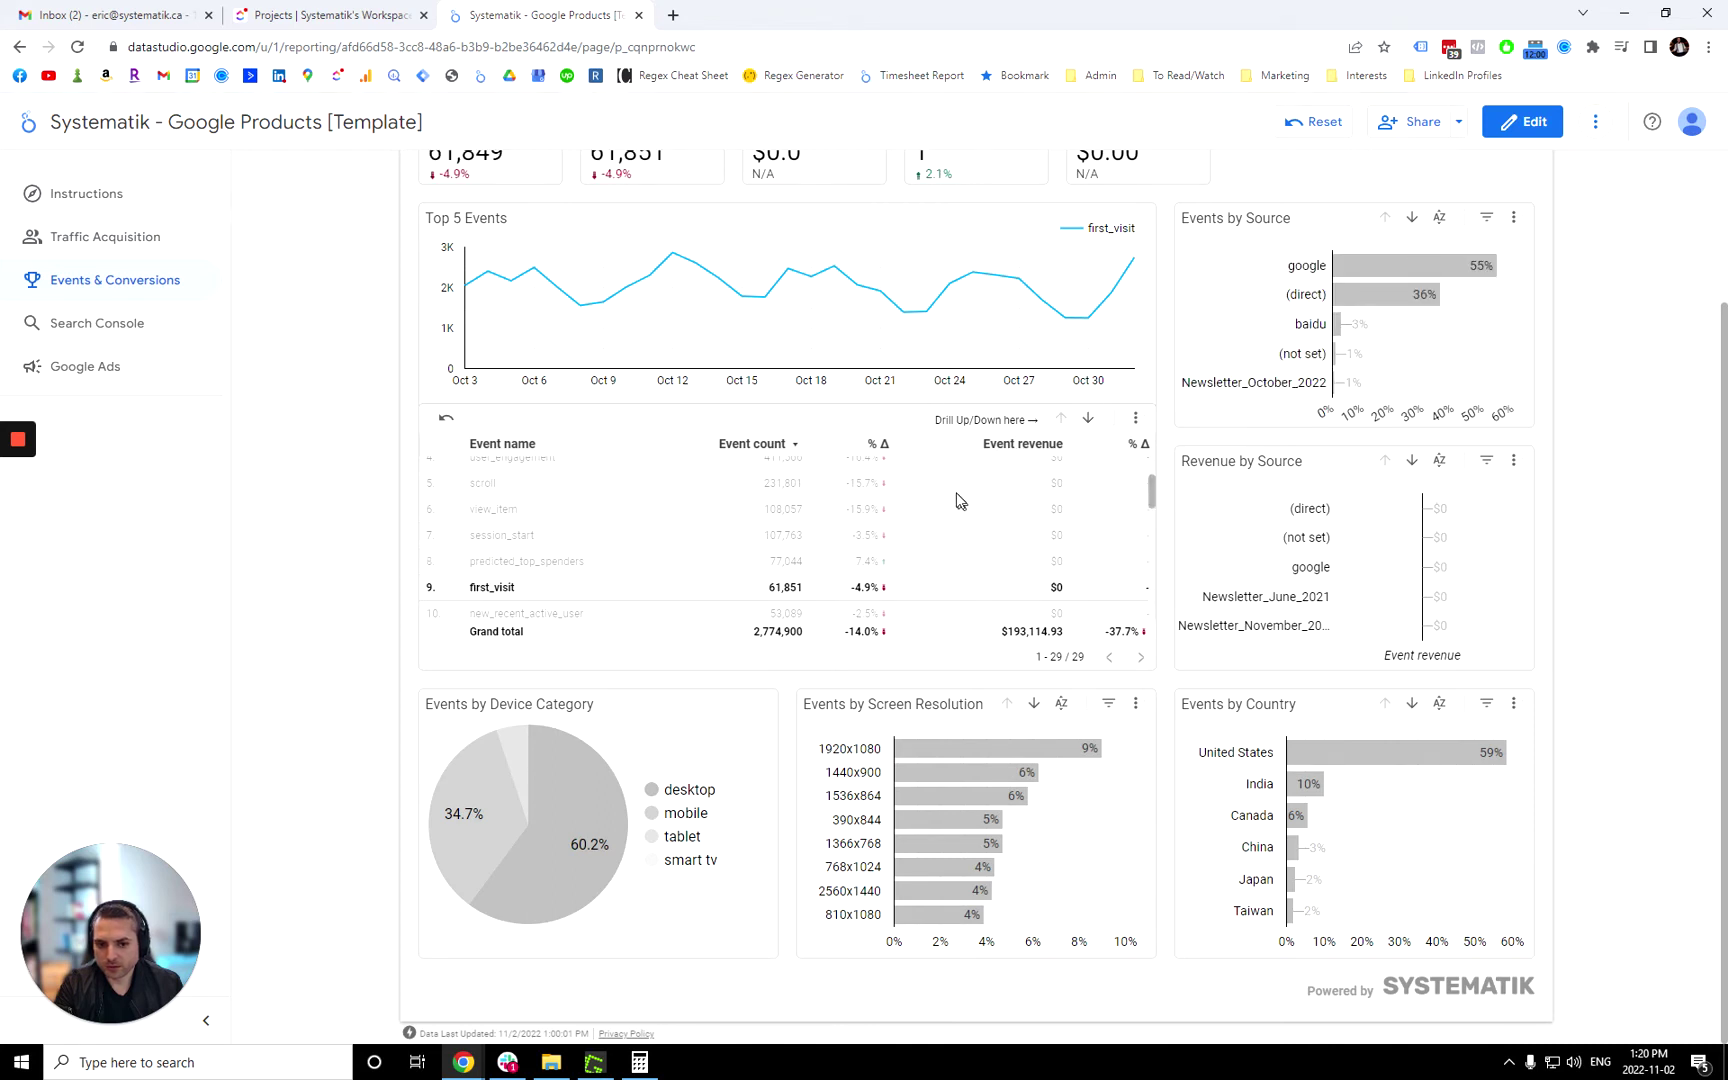
Drill the first_visit events down to Page URL, then go to the Search Console page.
left_click(1088, 423)
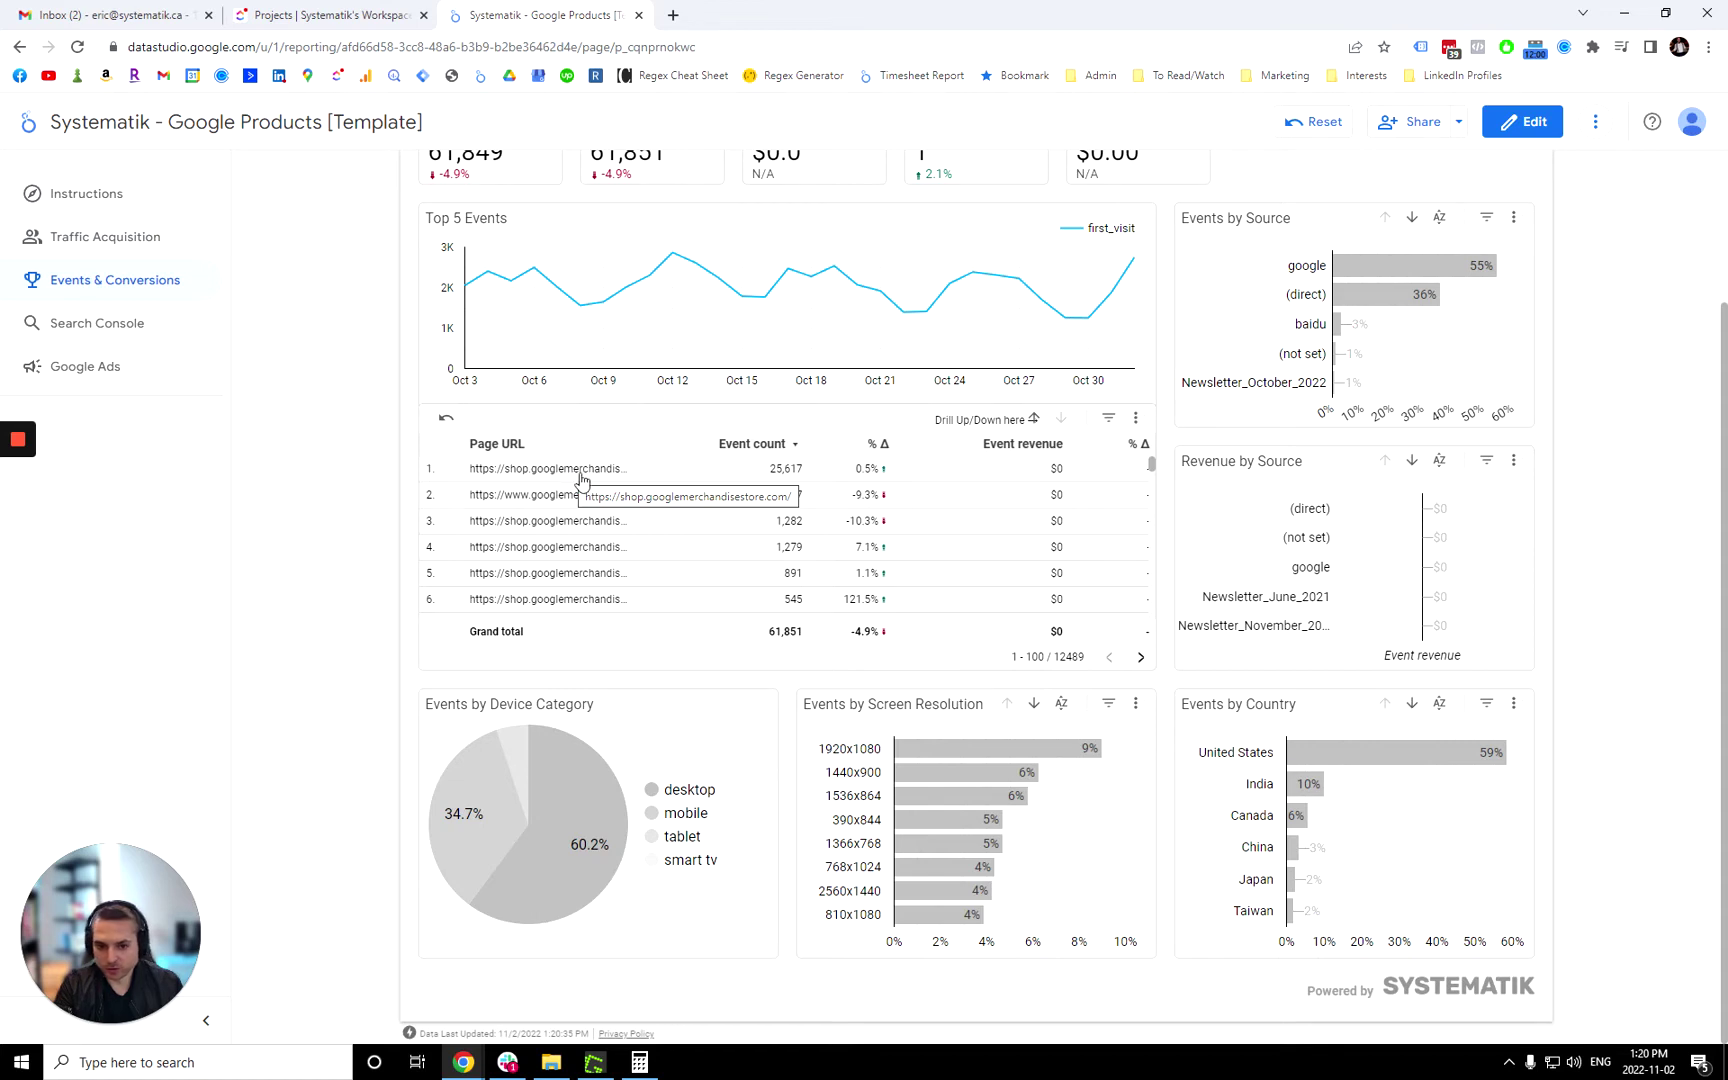
scroll(780, 578, "up", 2)
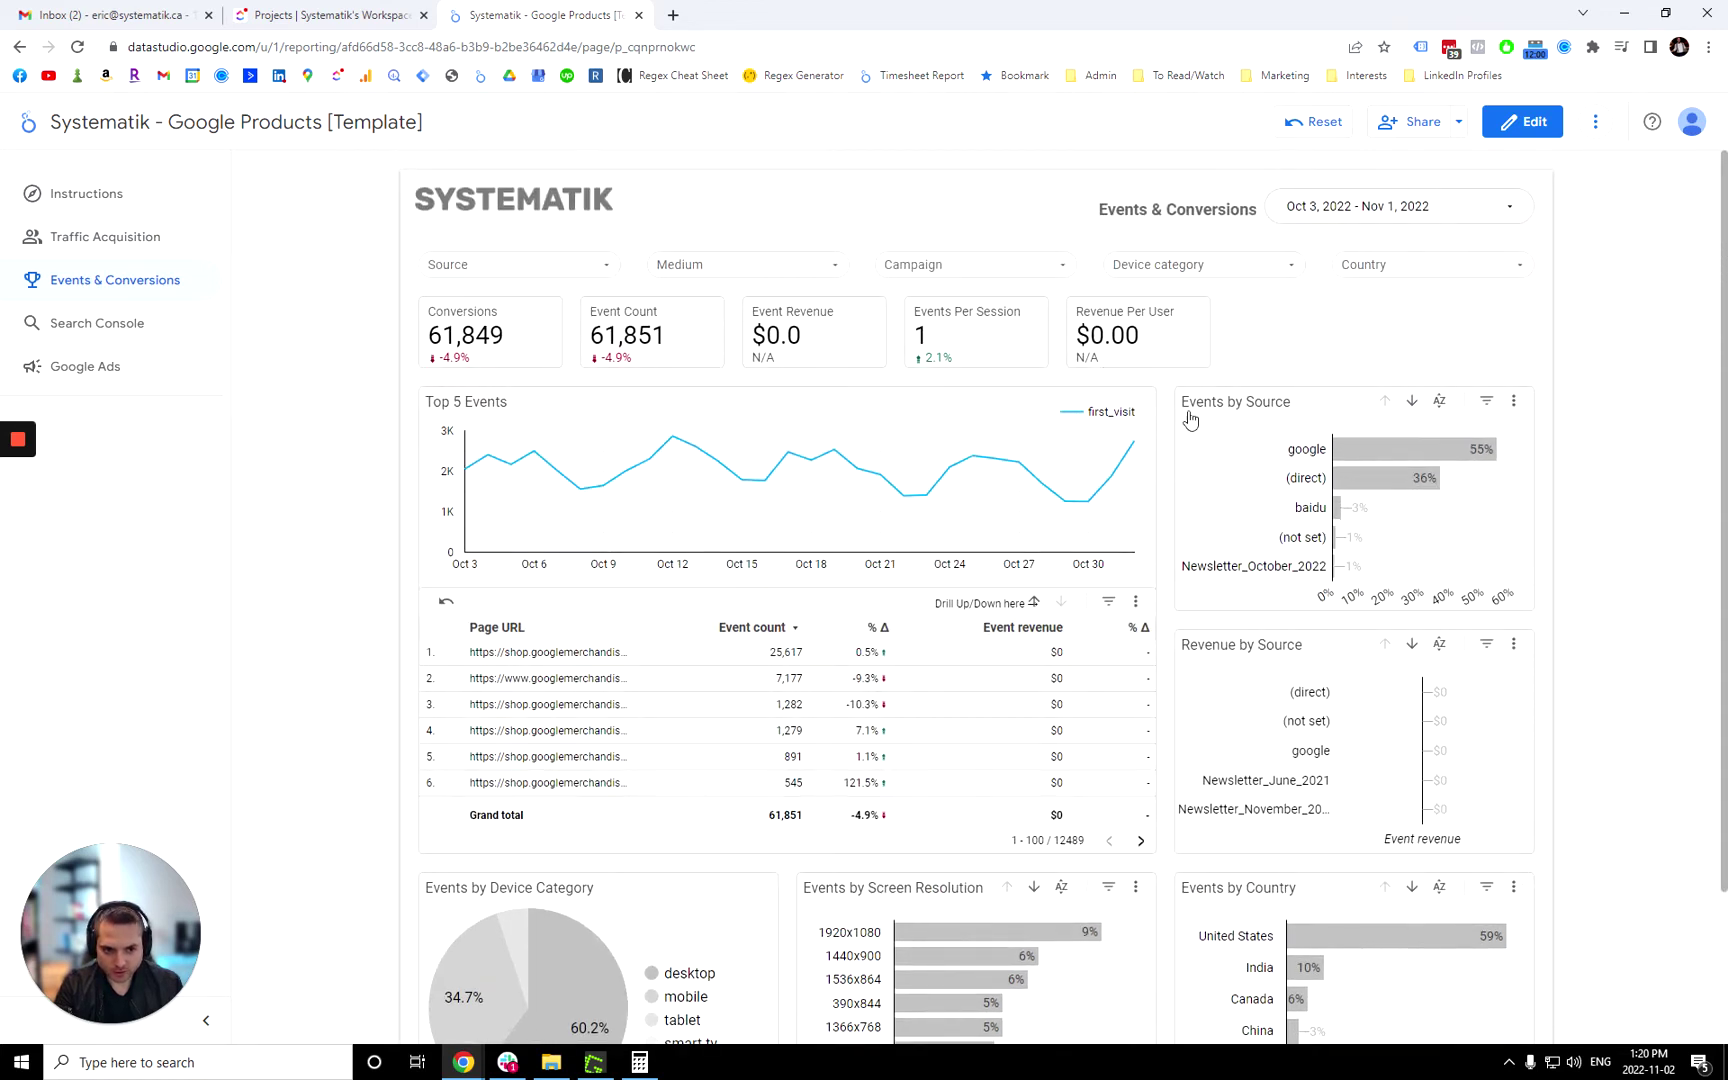
scroll(1303, 652, "down", 3)
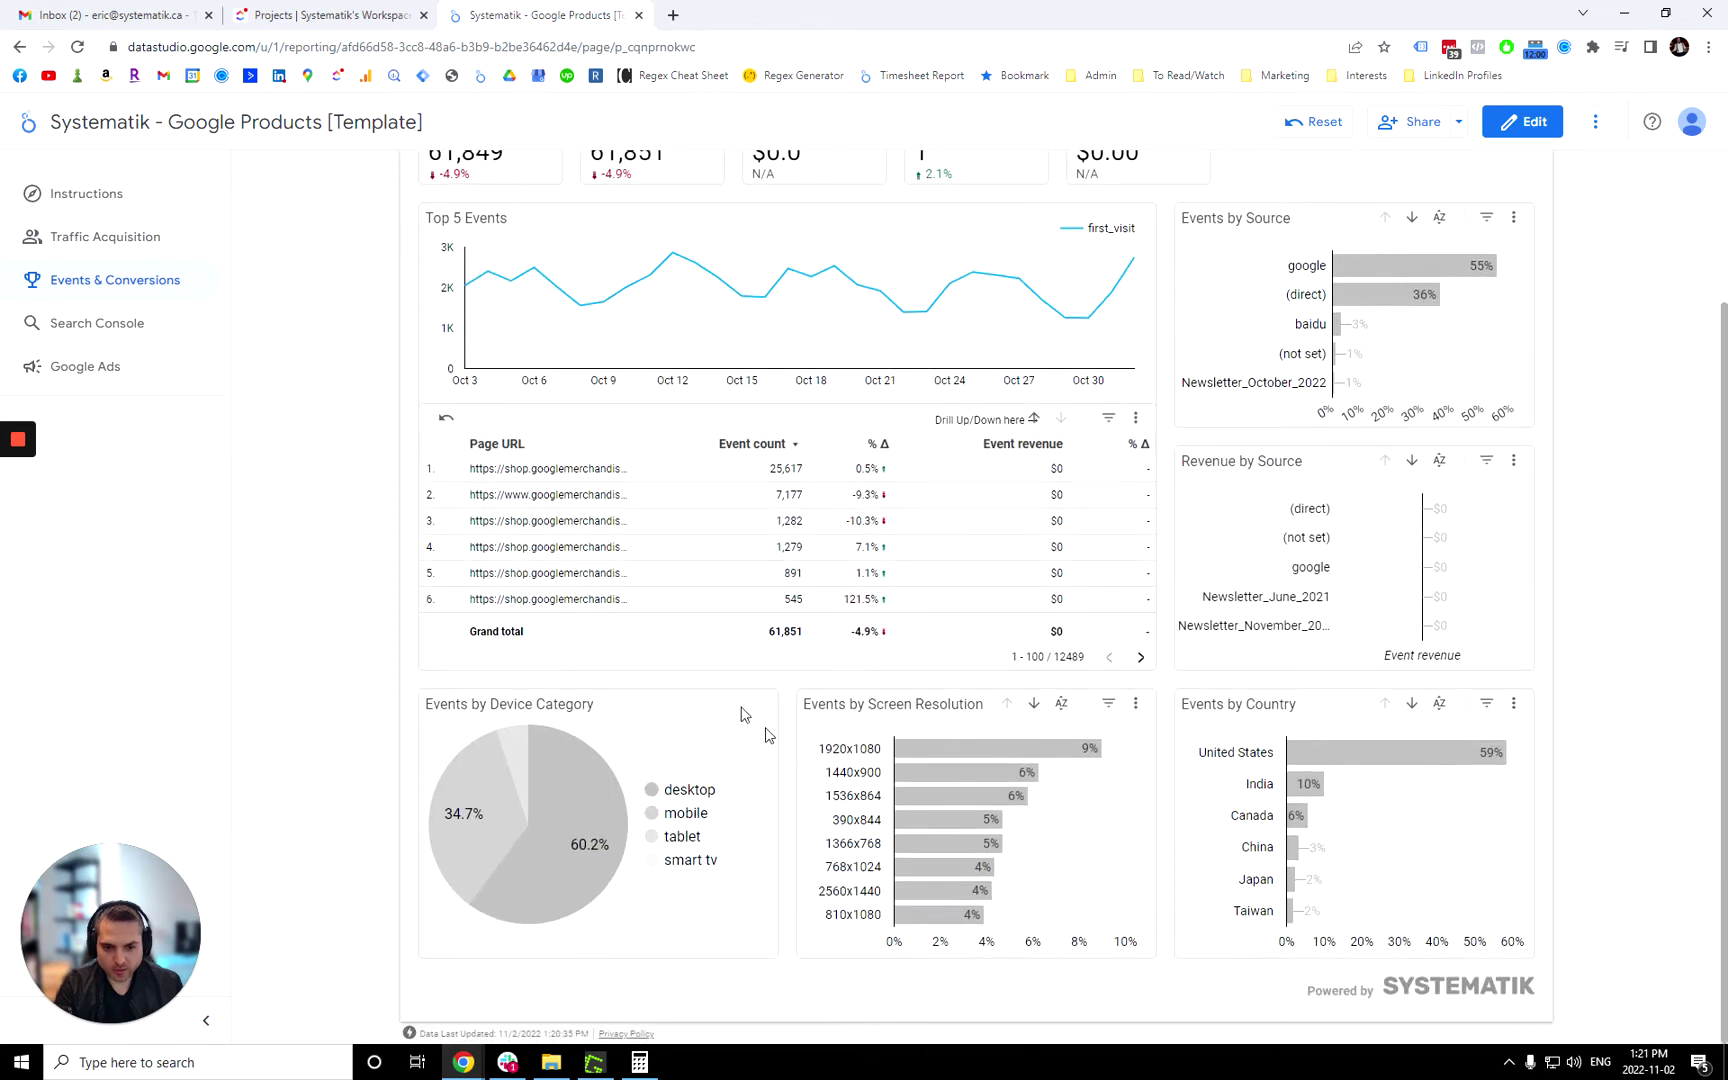
scroll(1227, 656, "up", 3)
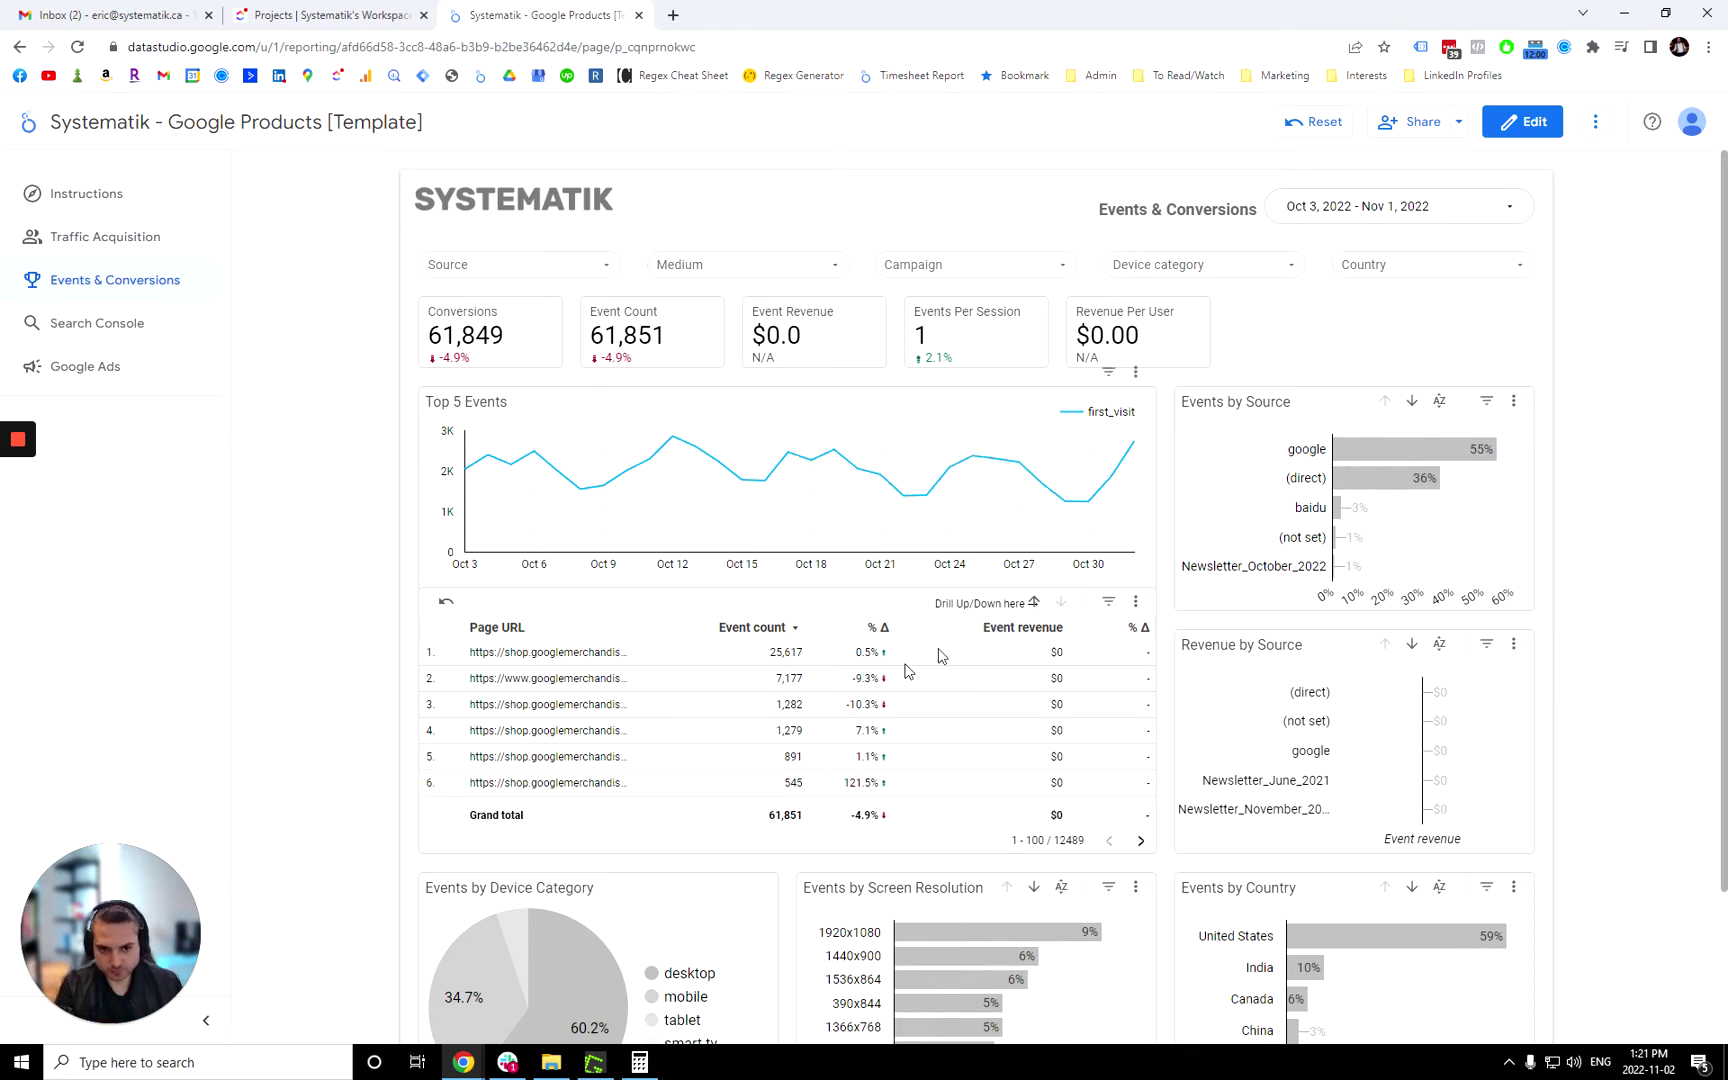
scroll(926, 656, "down", 5)
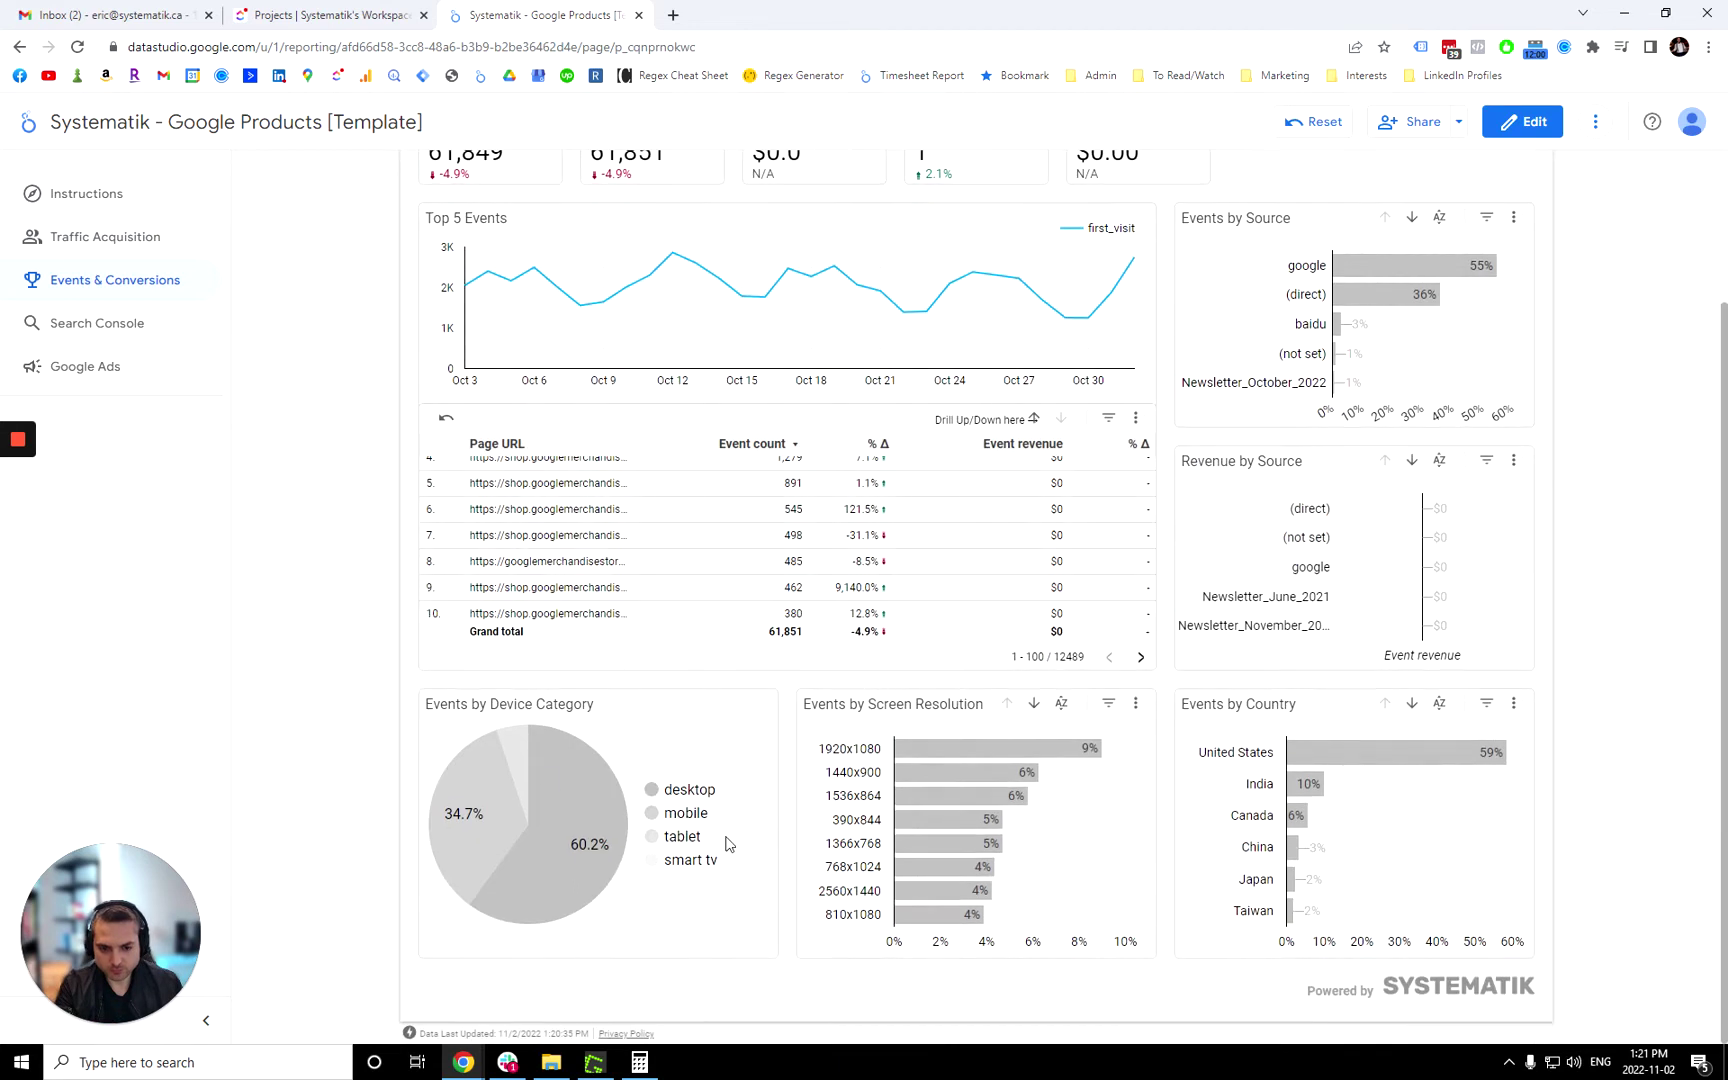
left_click(90, 328)
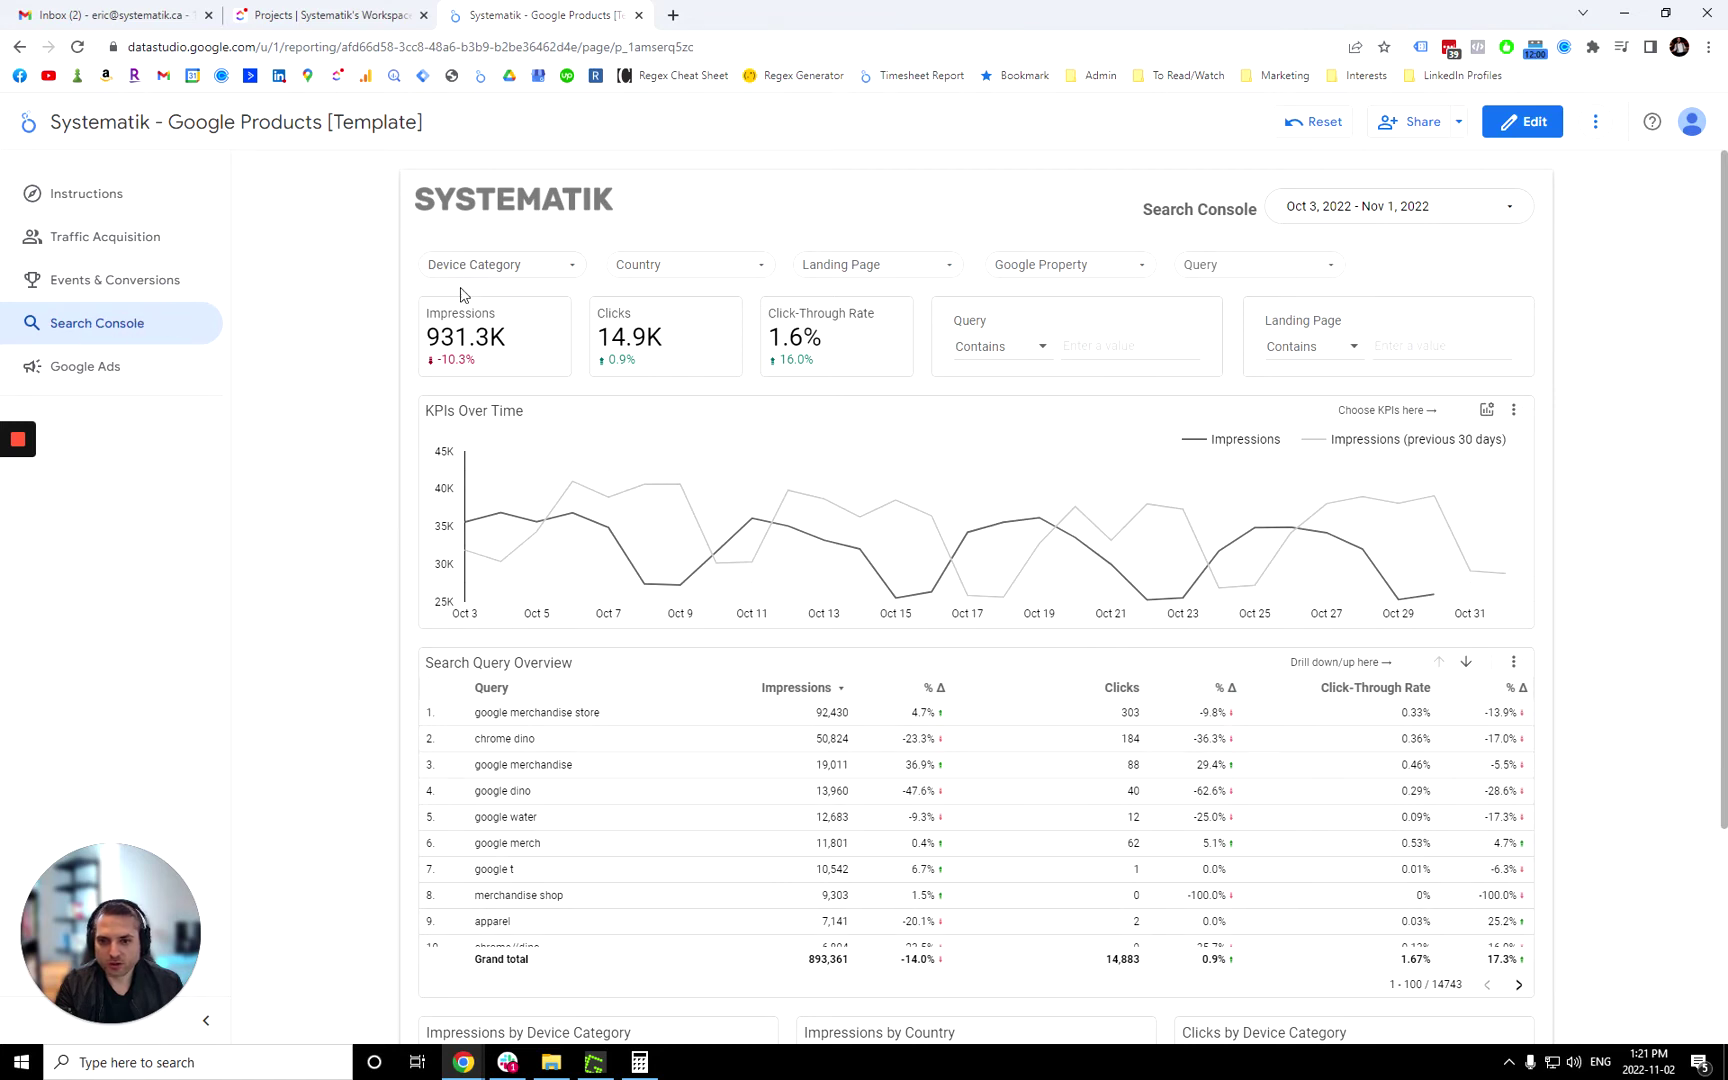
Filter Search Console queries to 'google', then reset to show all 14,743 queries.
left_click(1064, 346)
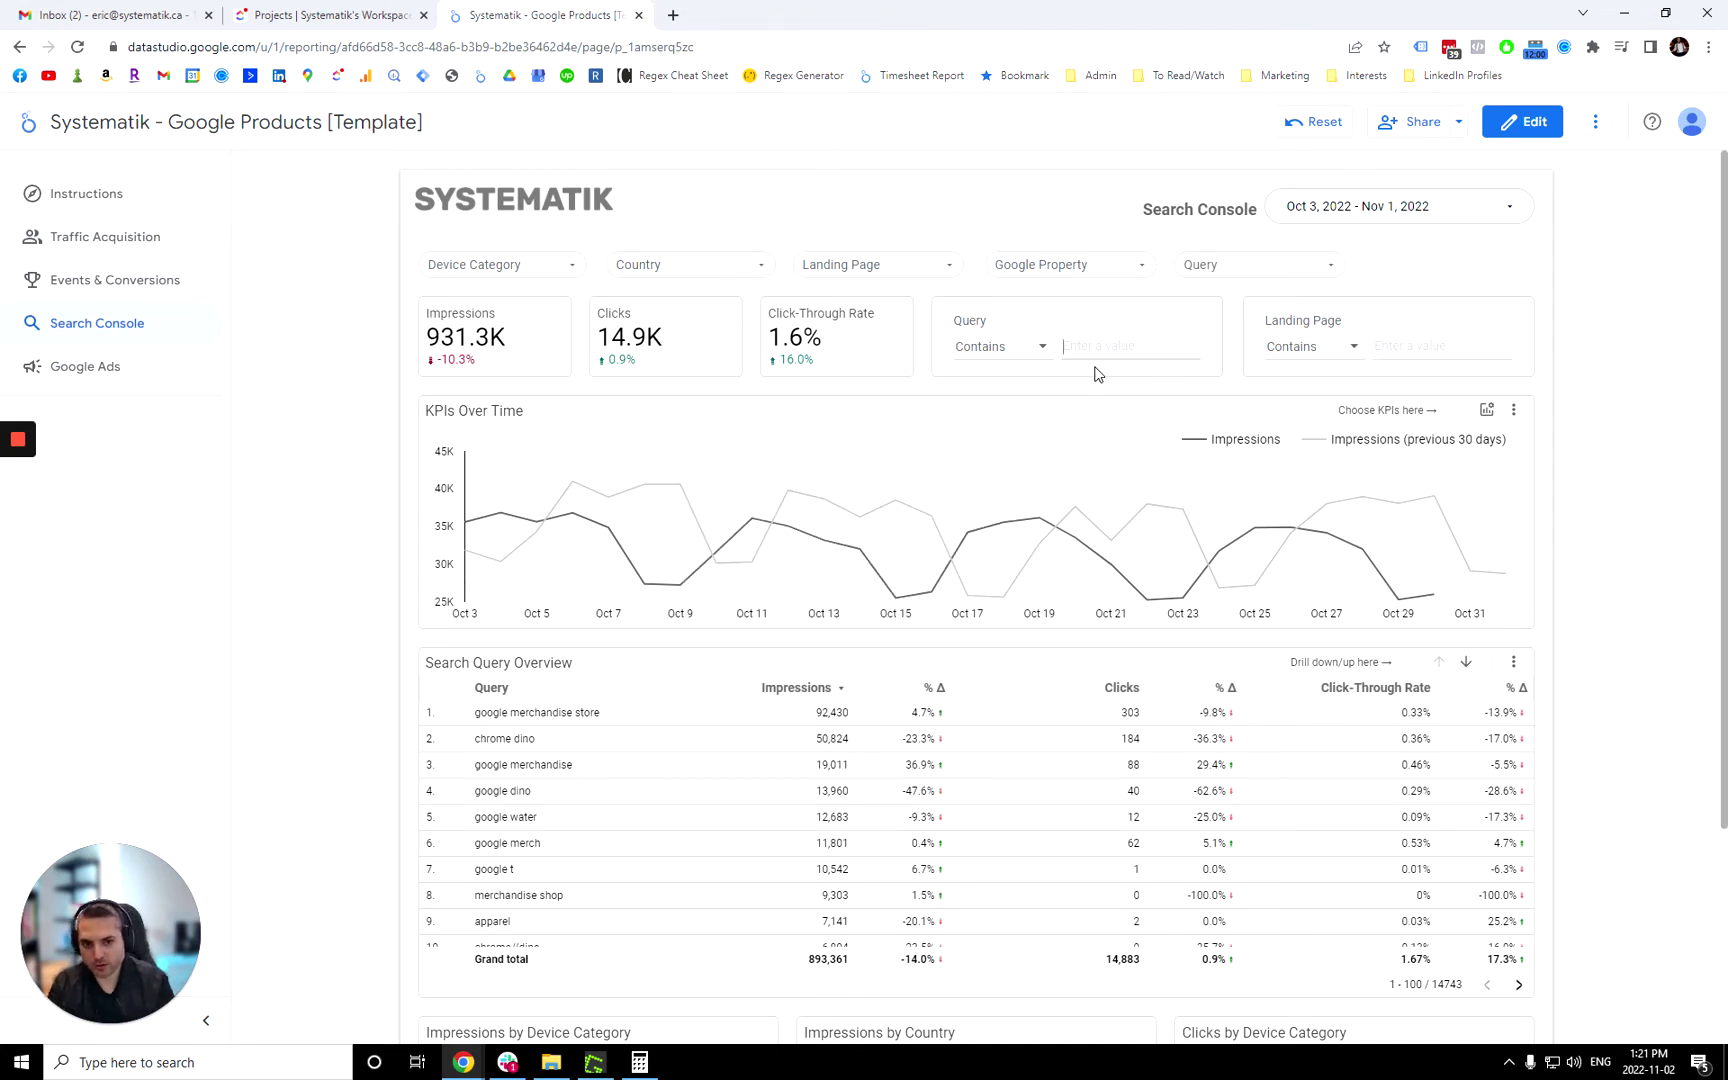
type("g")
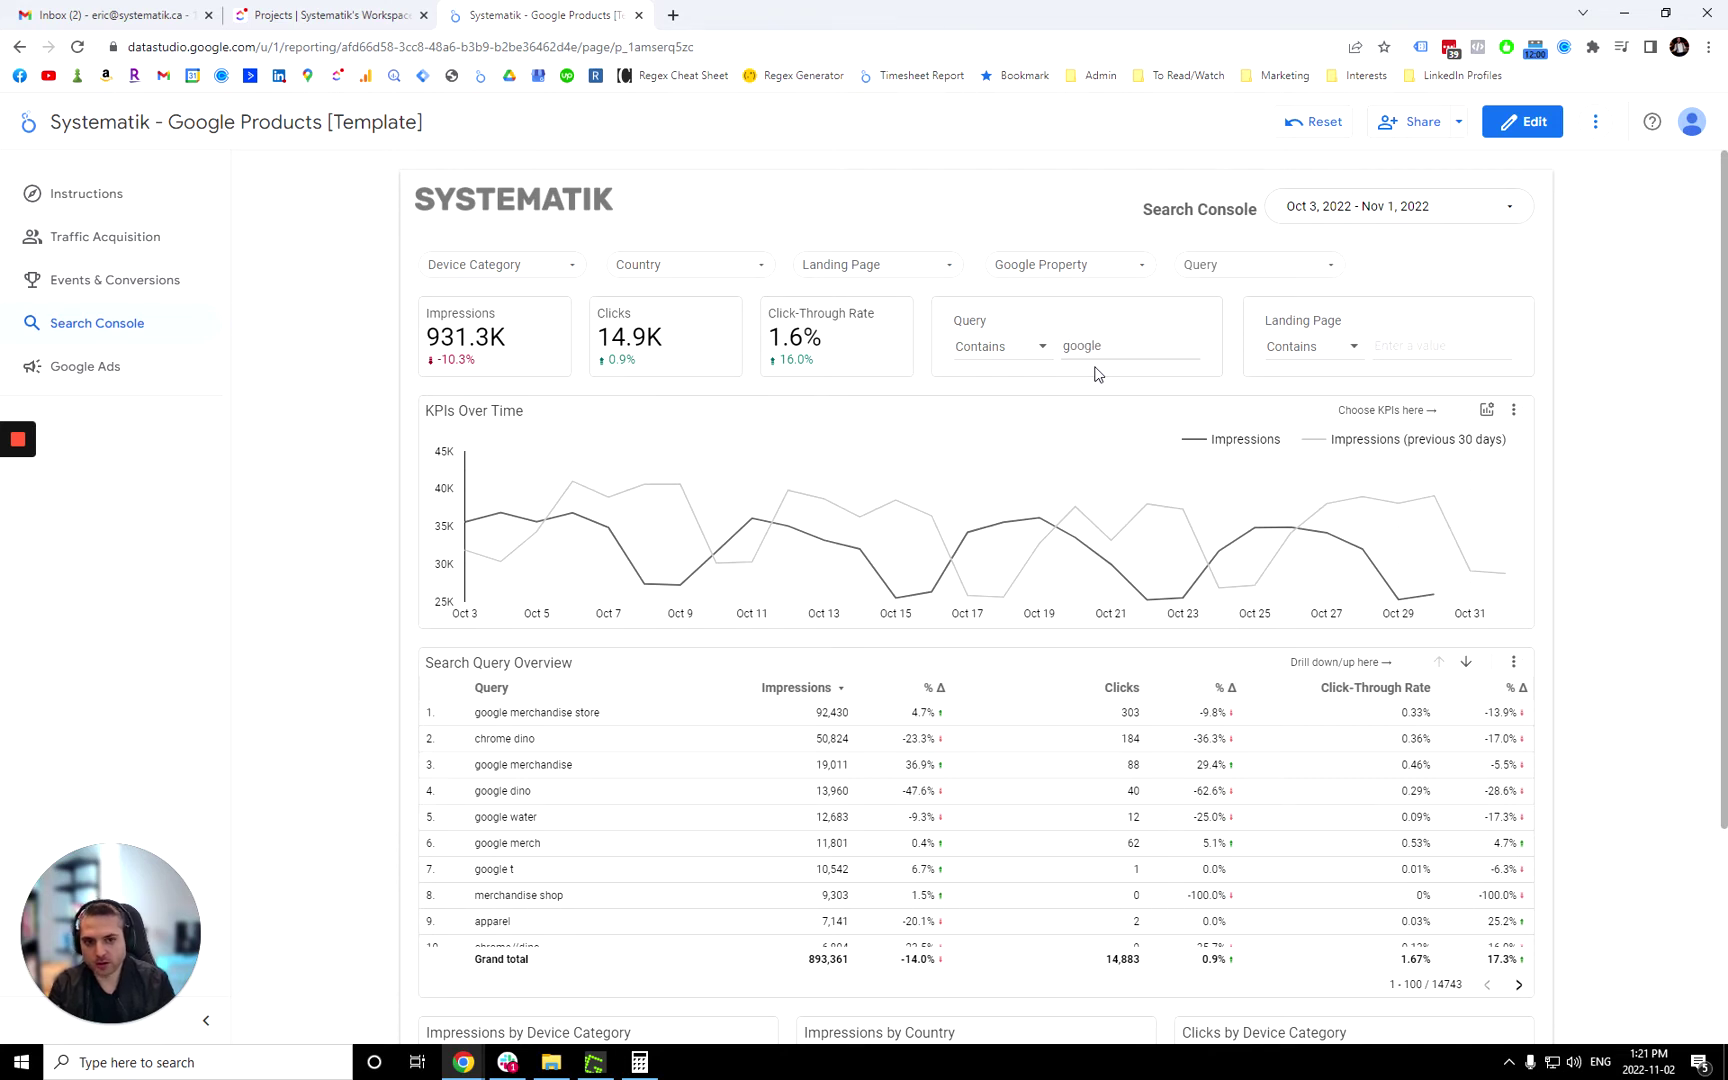
type("oogle")
key("Return")
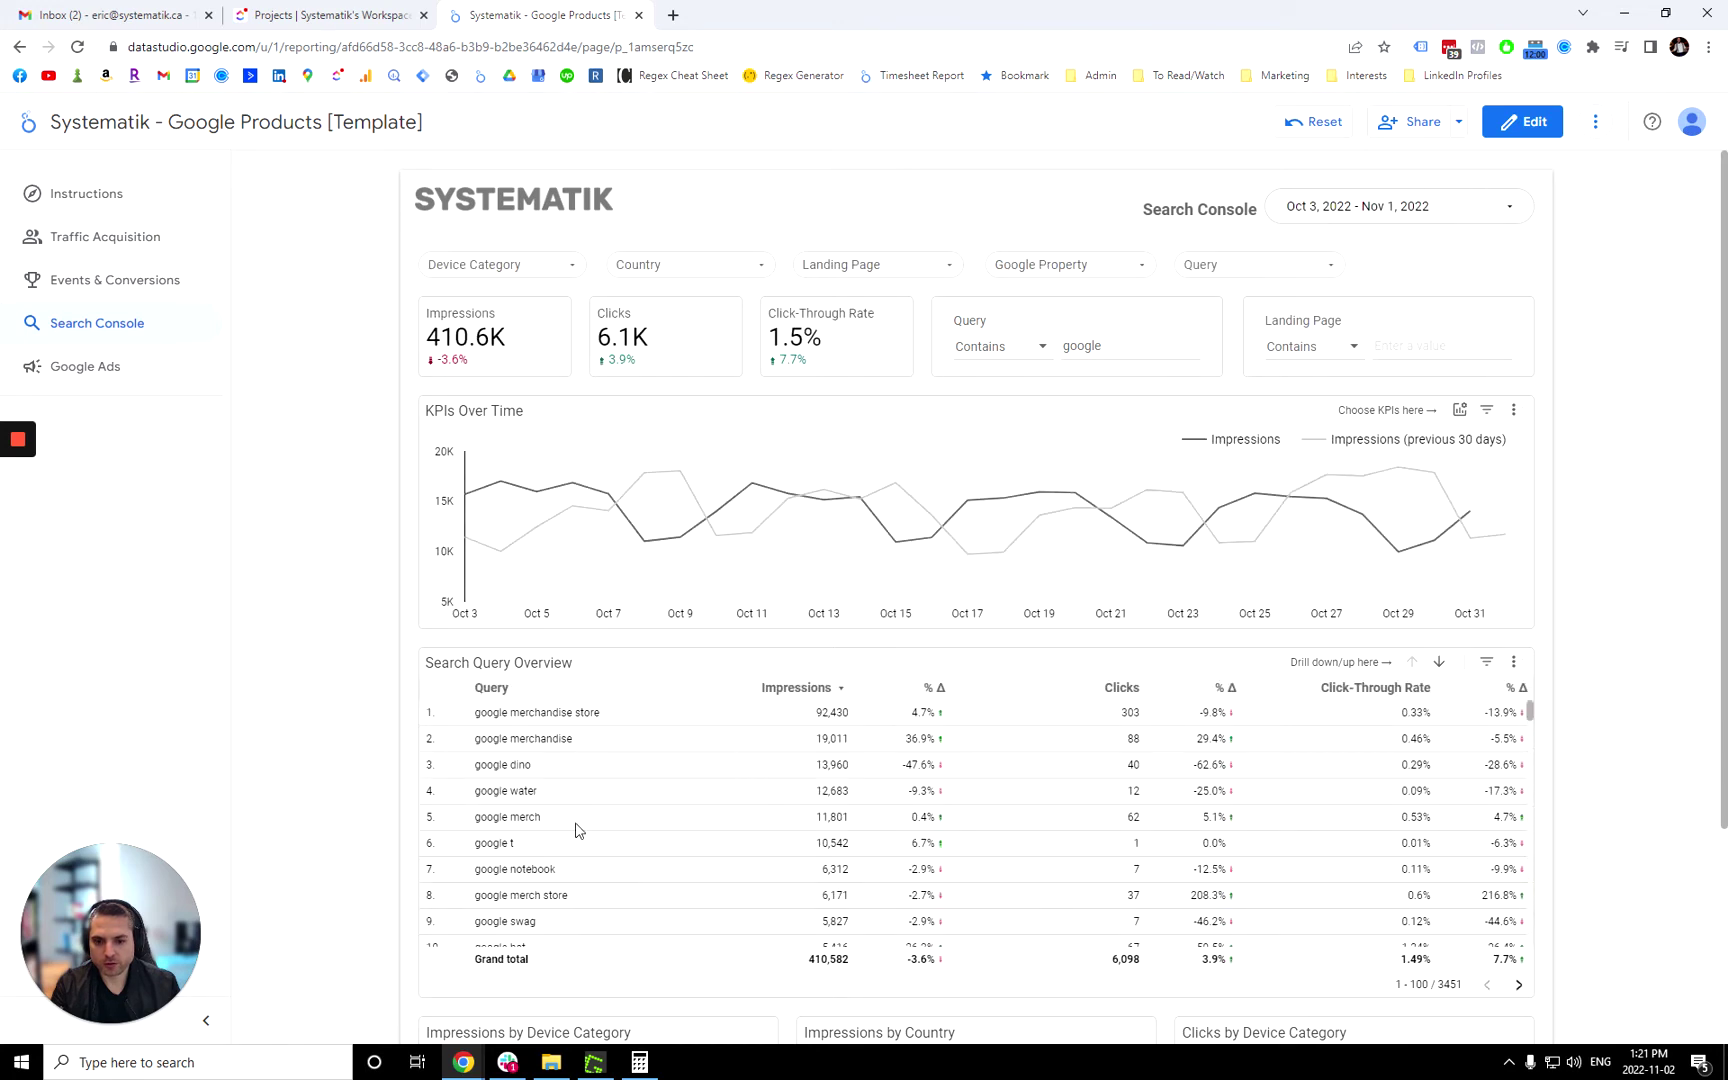
scroll(503, 895, "down", 6)
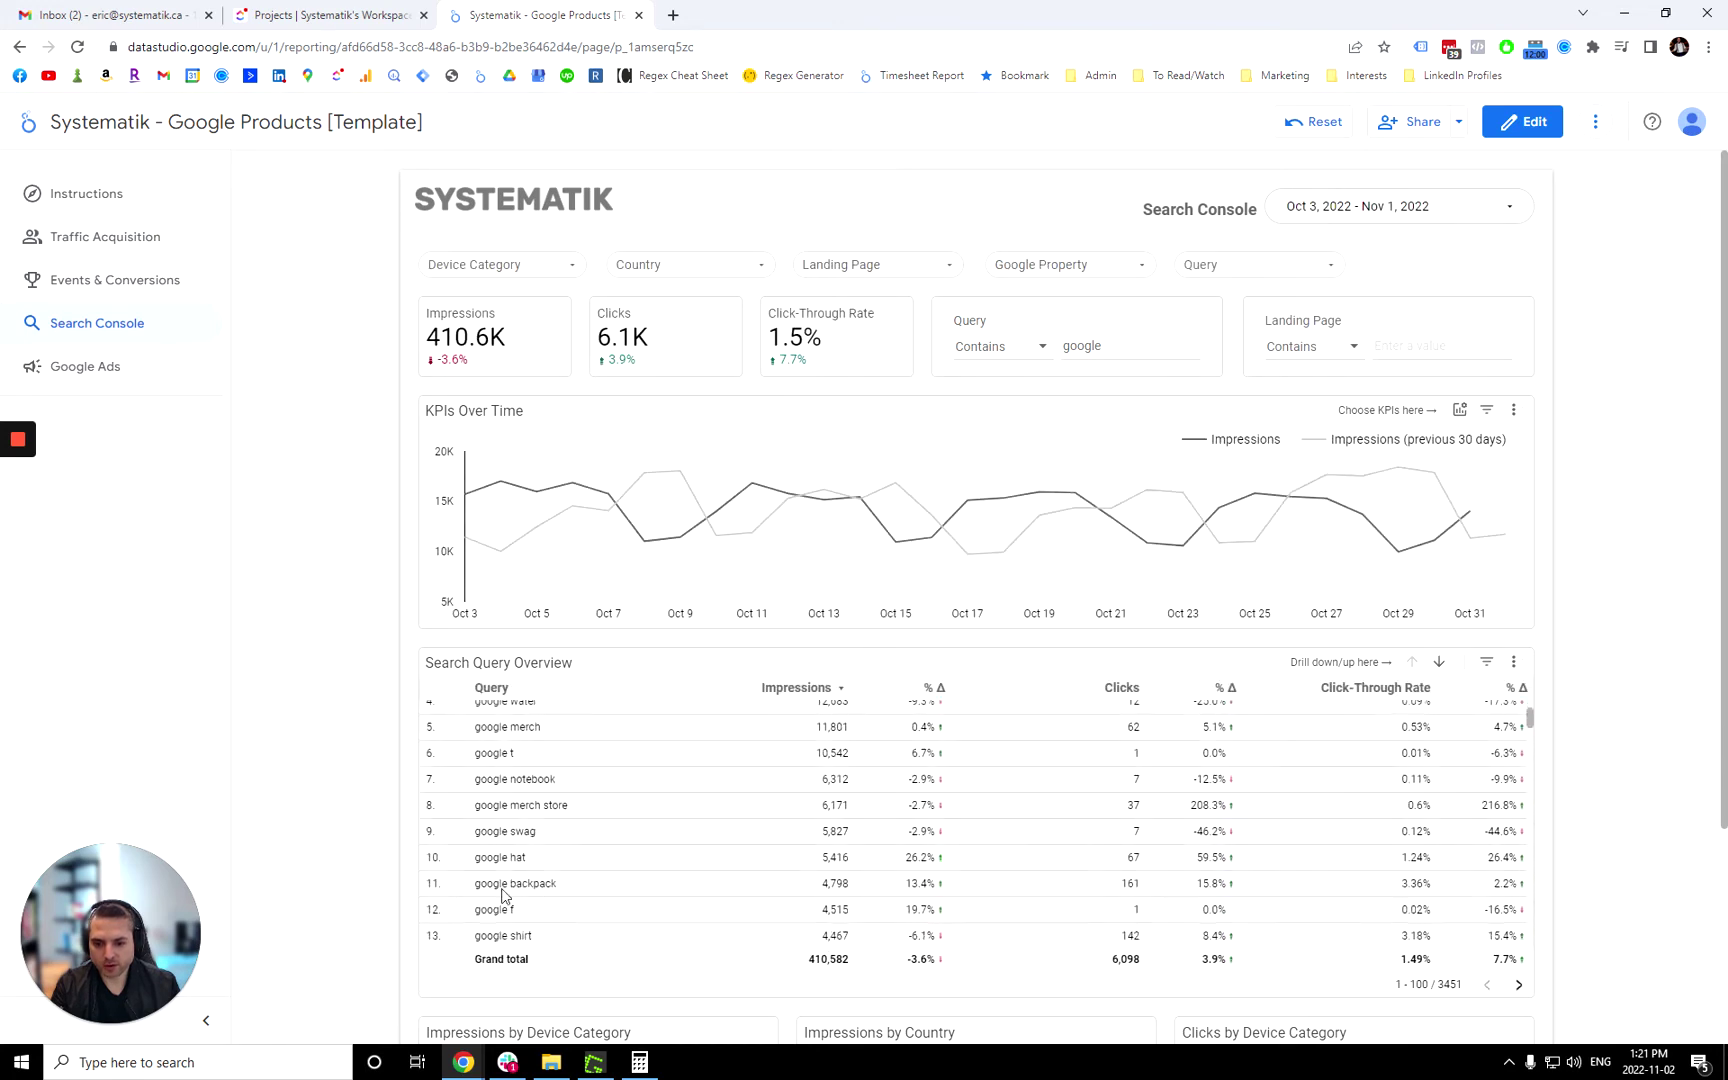
scroll(503, 890, "up", 5)
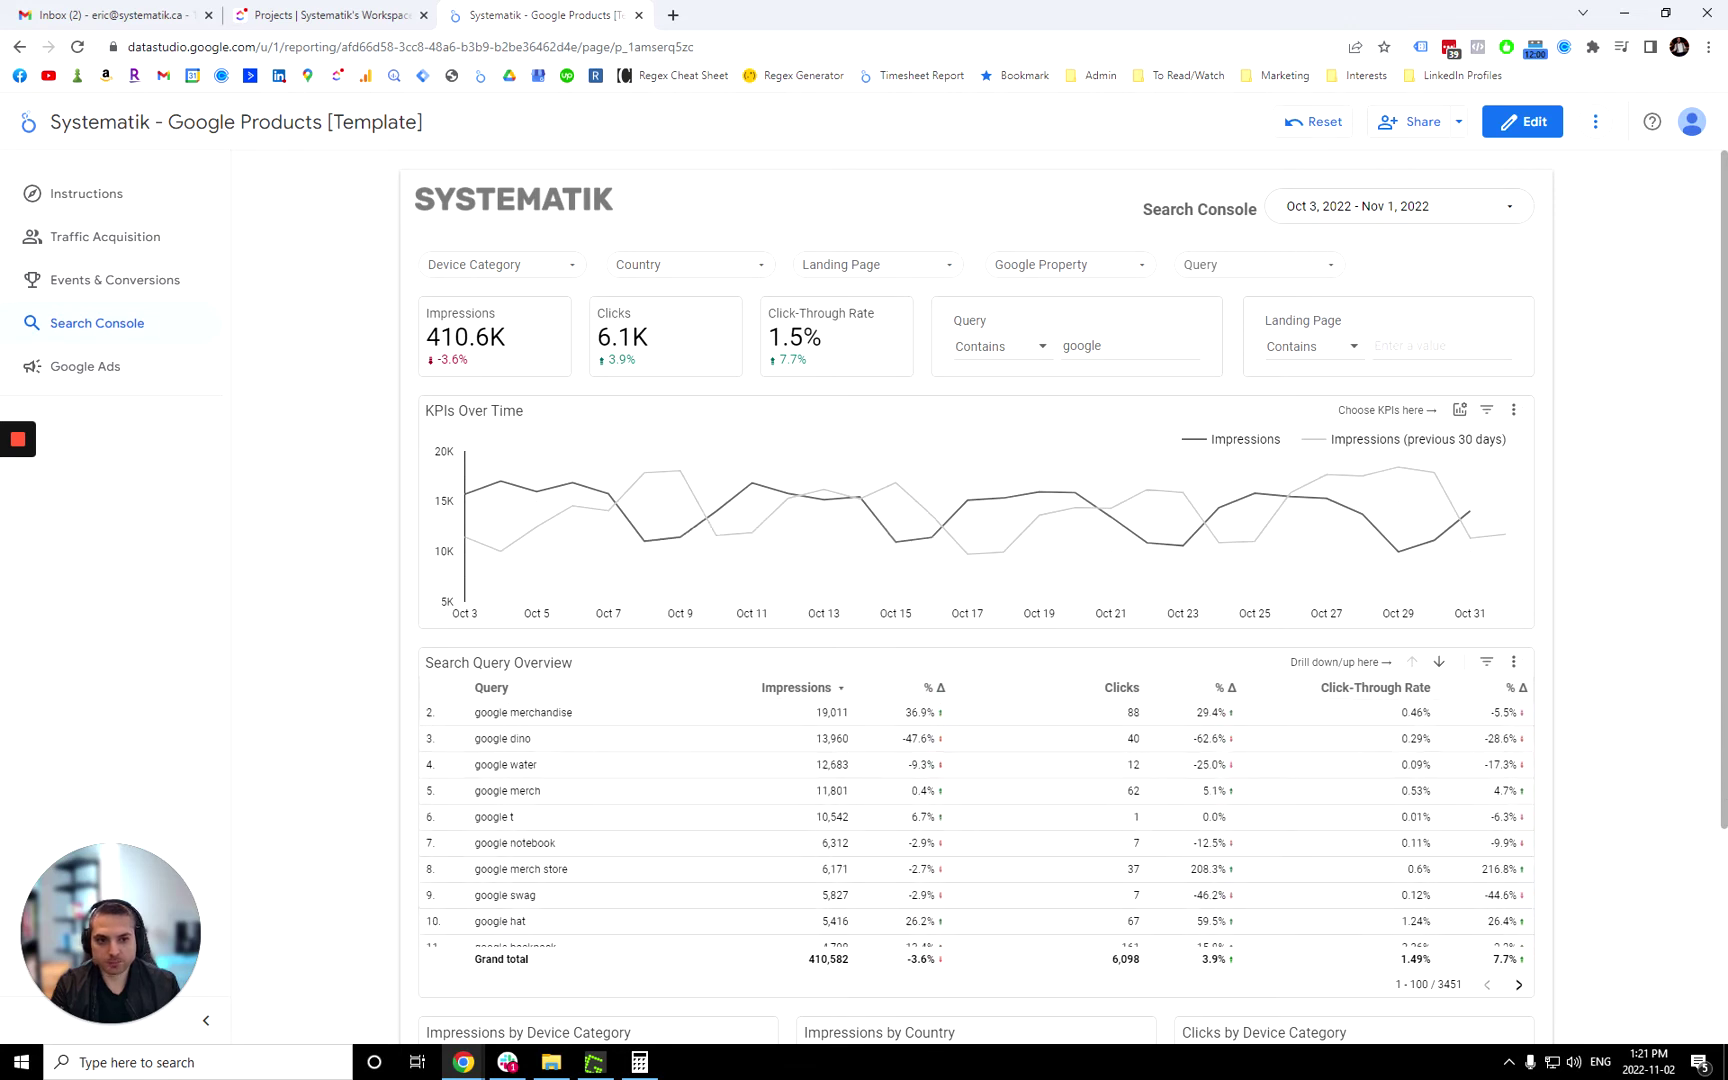
left_click(1302, 125)
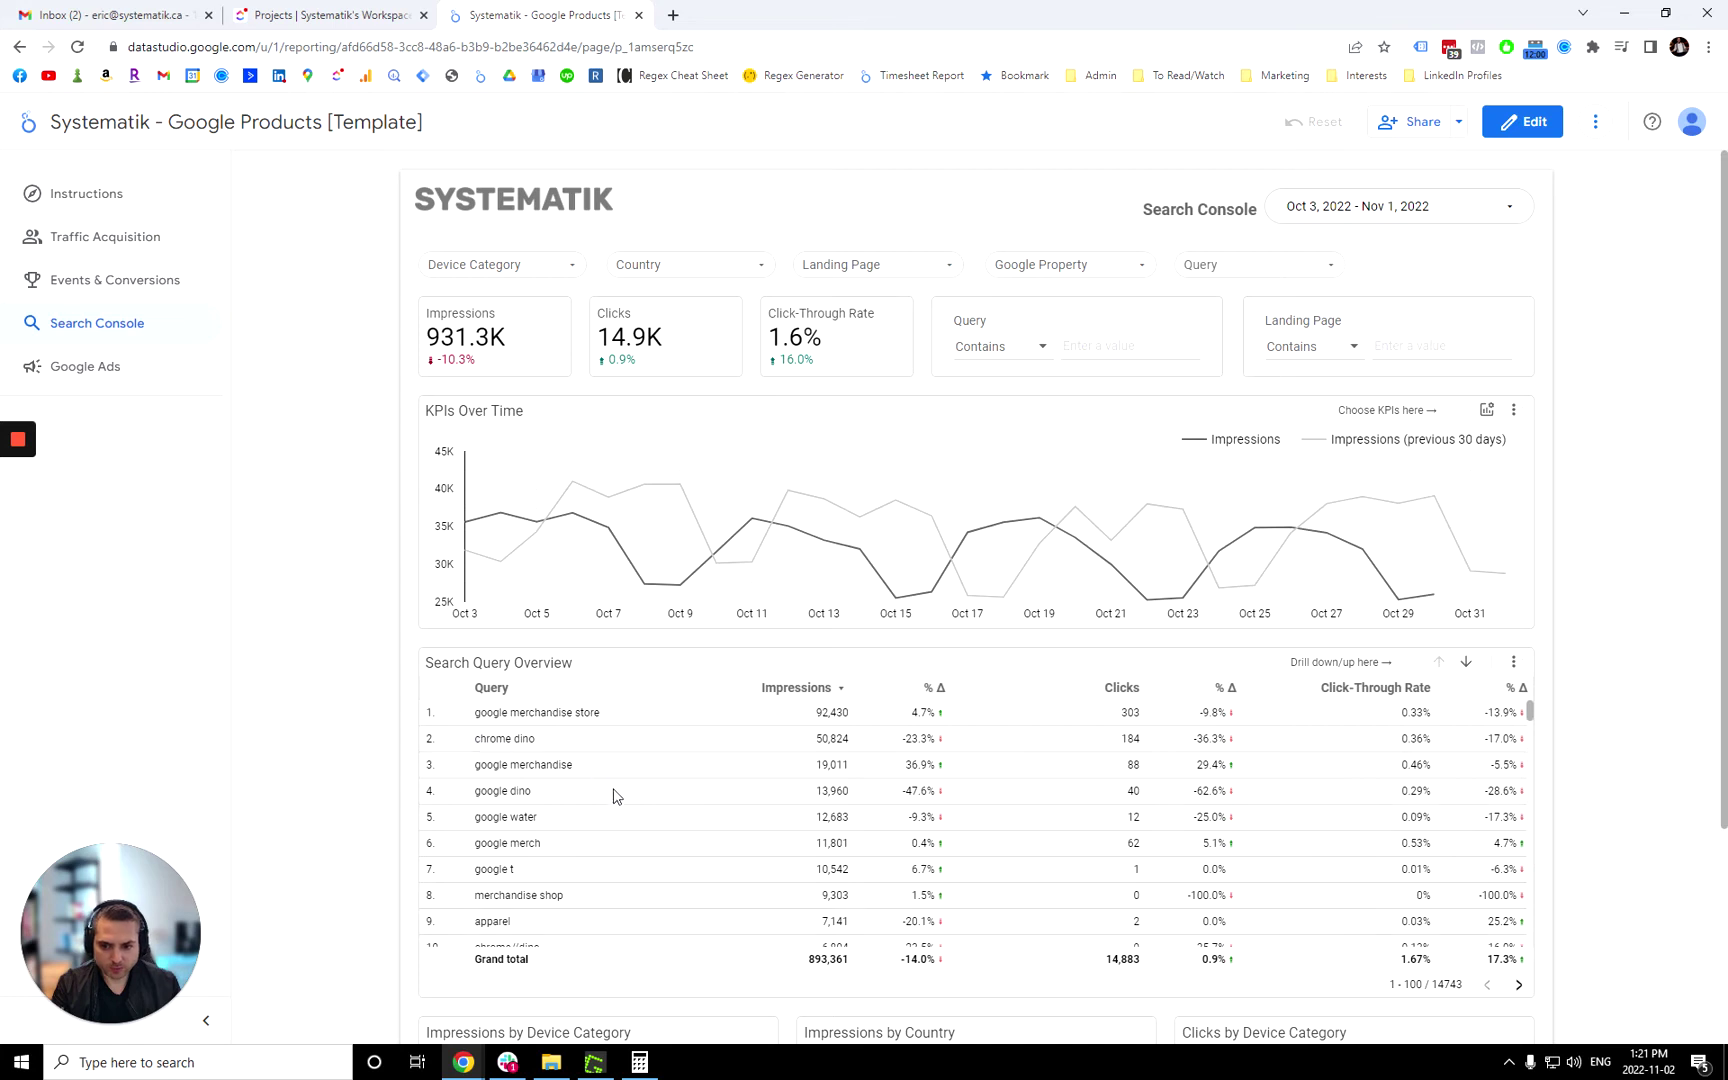
Filter to Google Merchandise Store, drill a query down by landing page, then return to search queries.
left_click(544, 716)
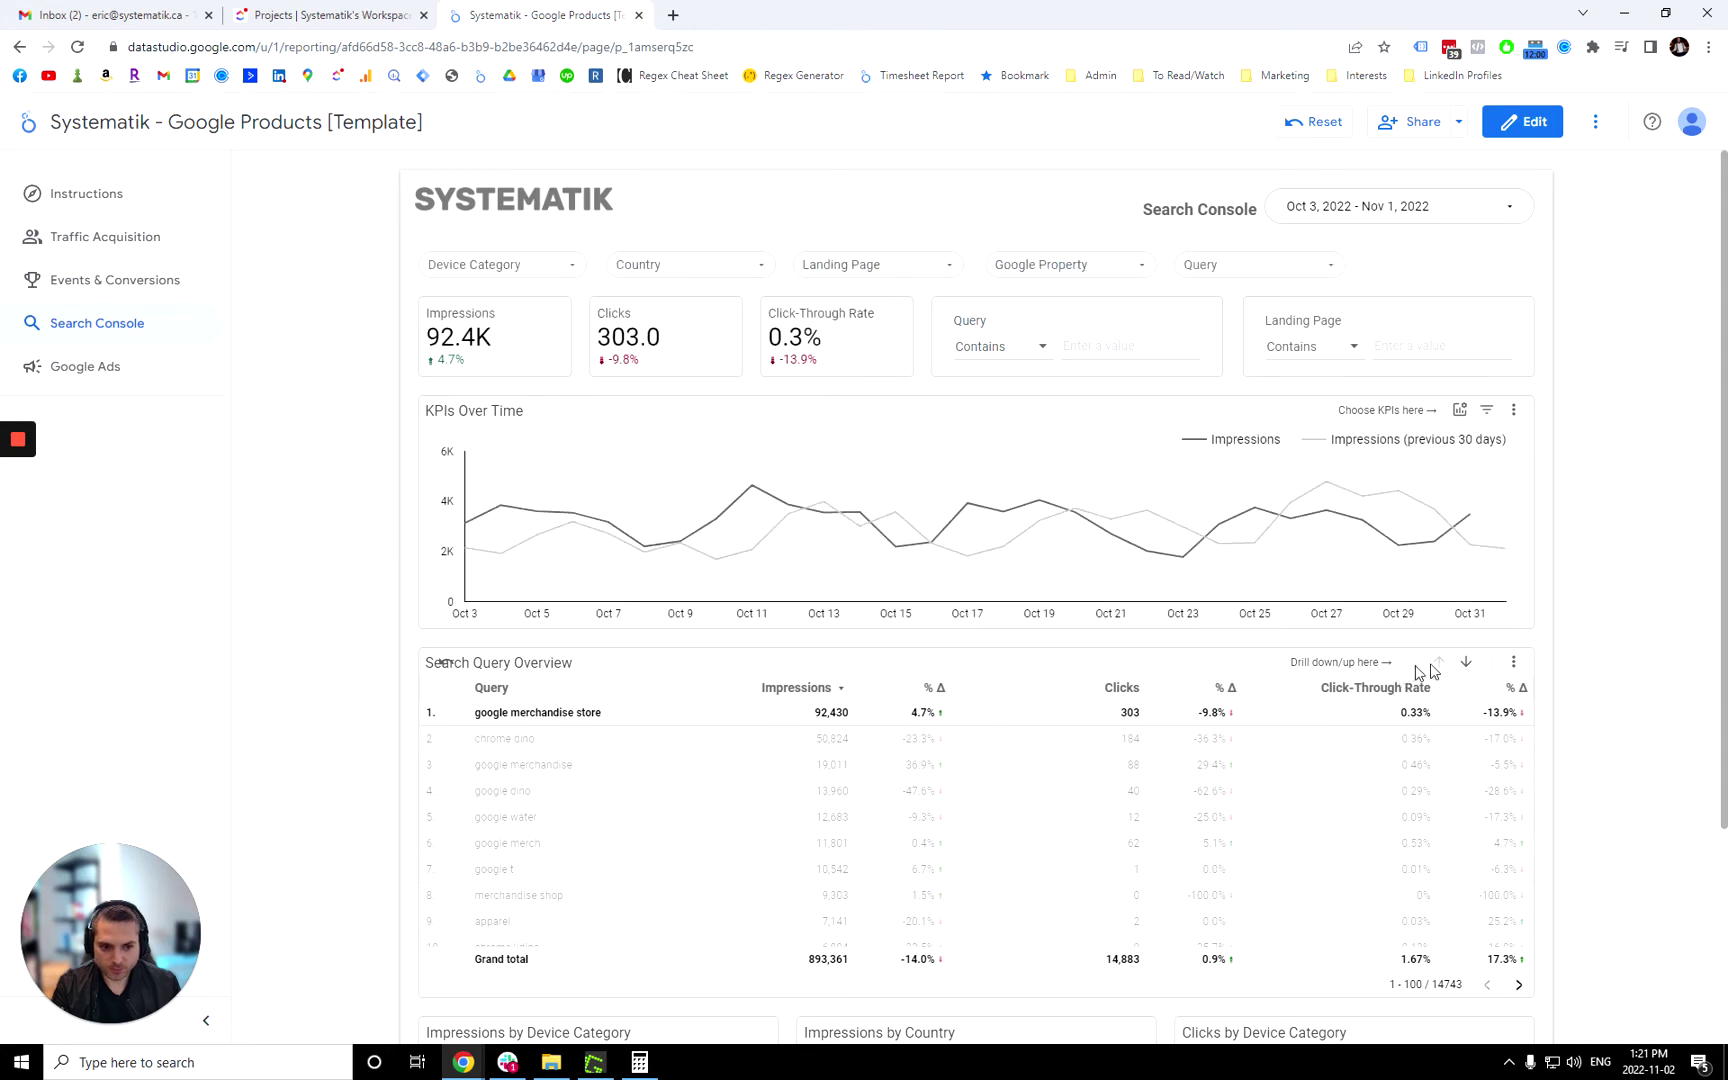
left_click(1468, 665)
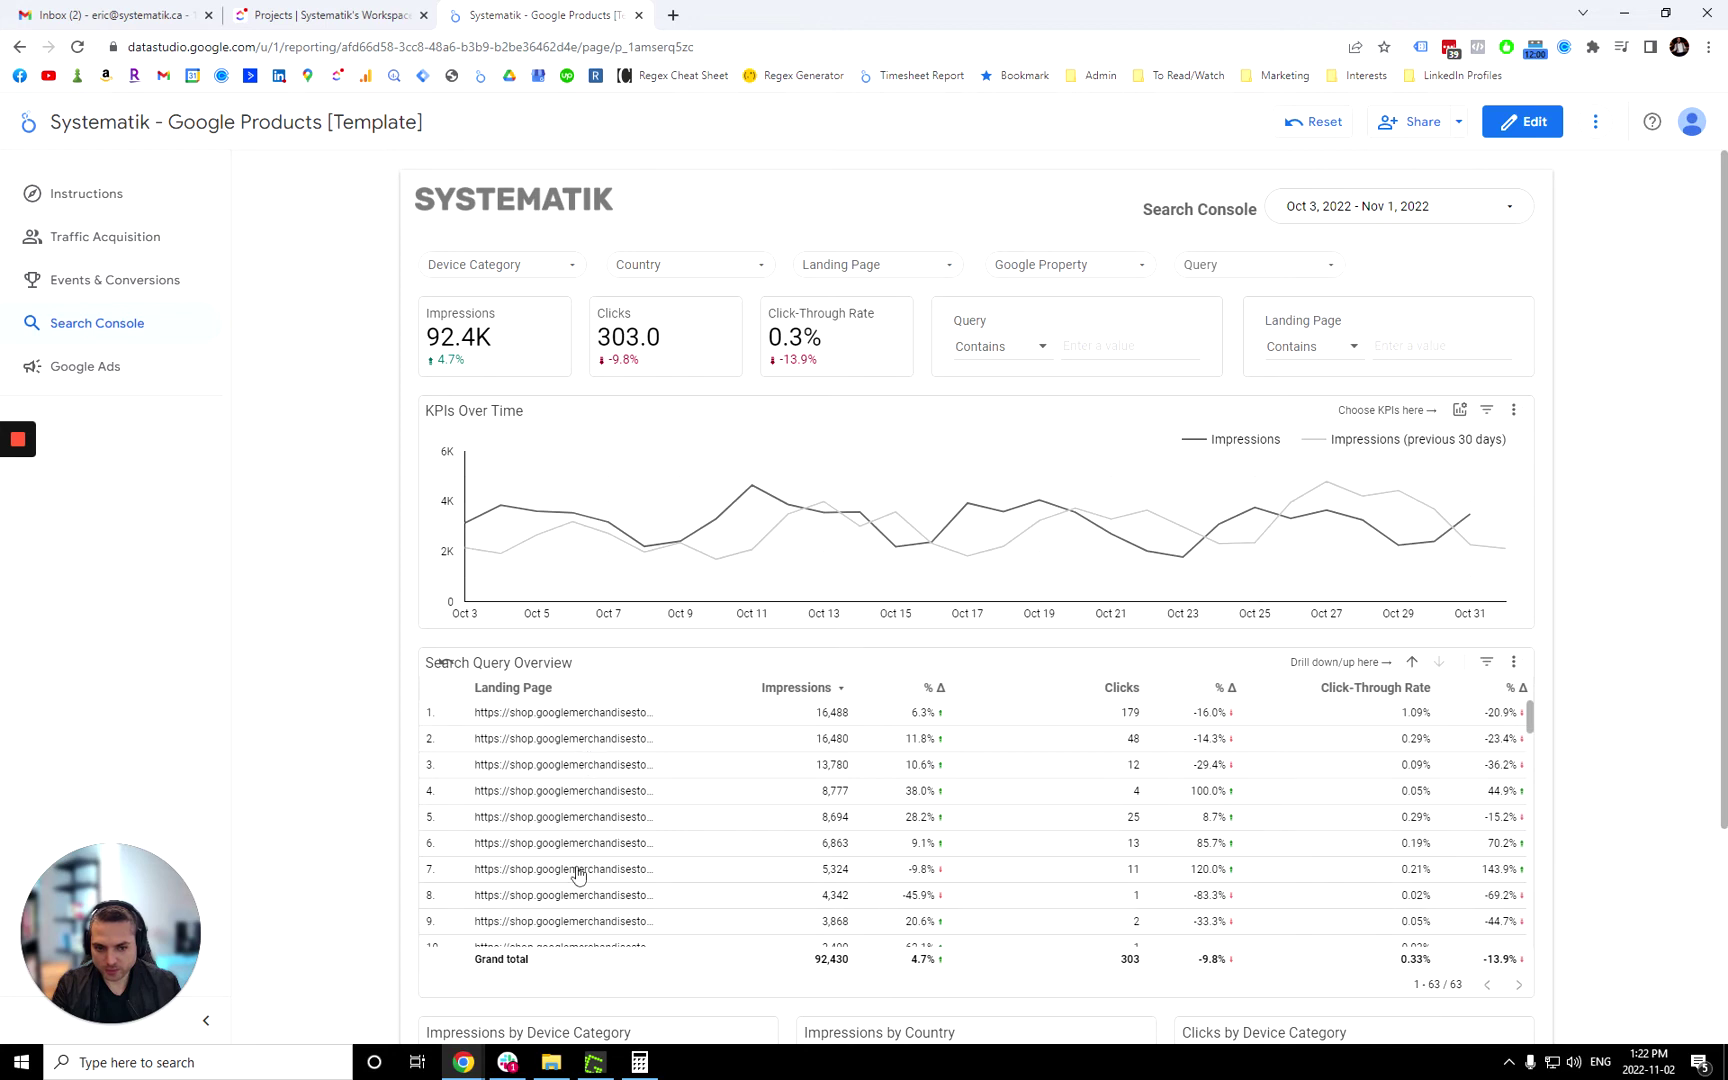
left_click(1414, 664)
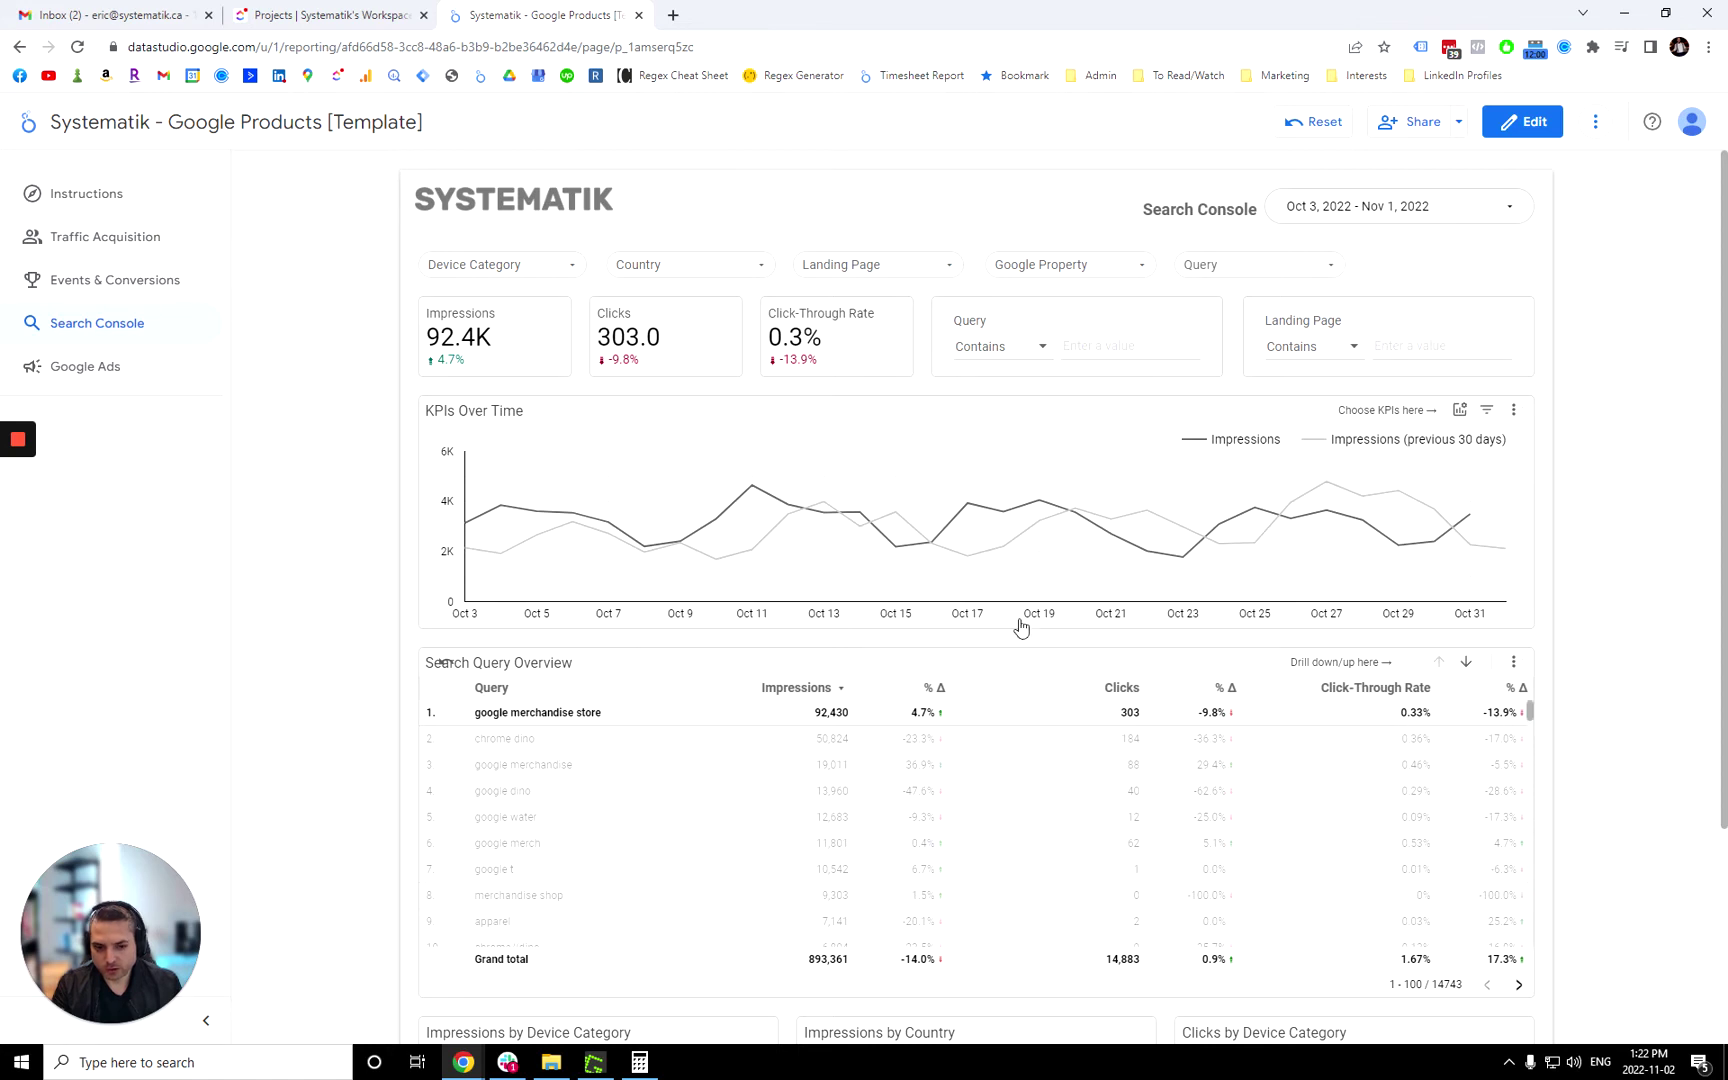
Reset the Search Console report to its defaults and go to the Google Ads page.
left_click(1322, 121)
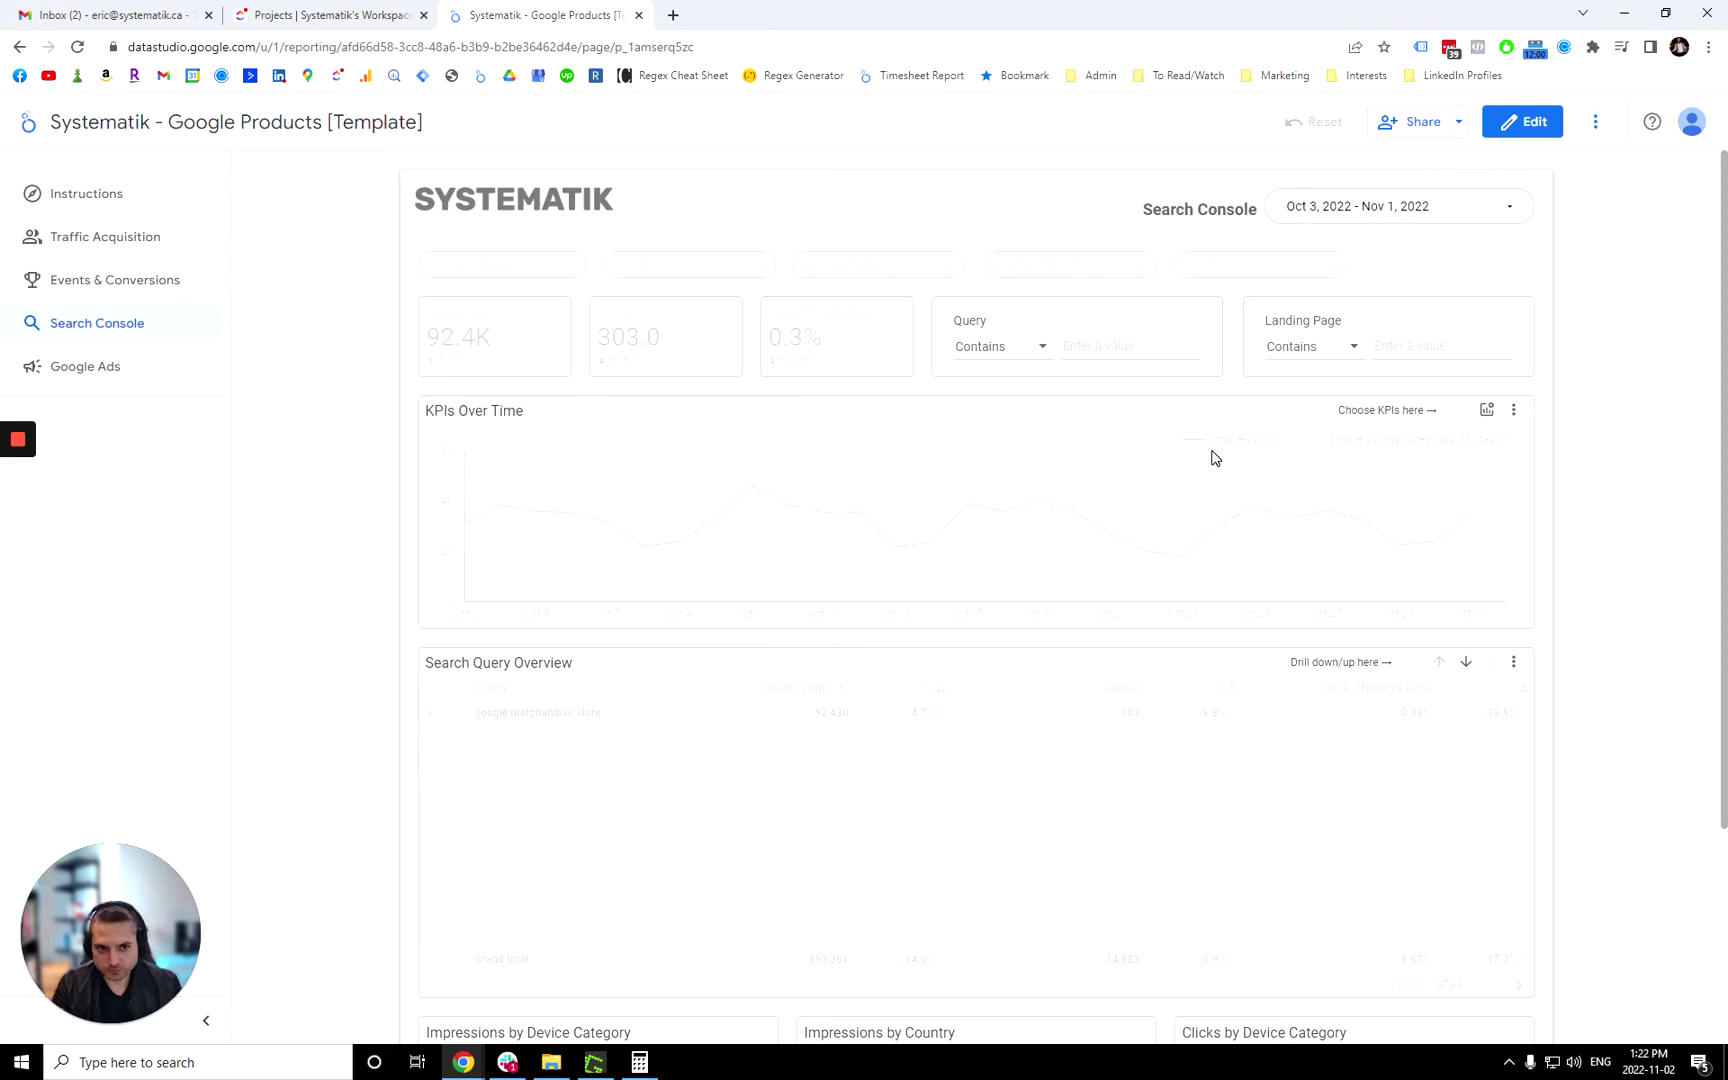
scroll(1515, 650, "down", 3)
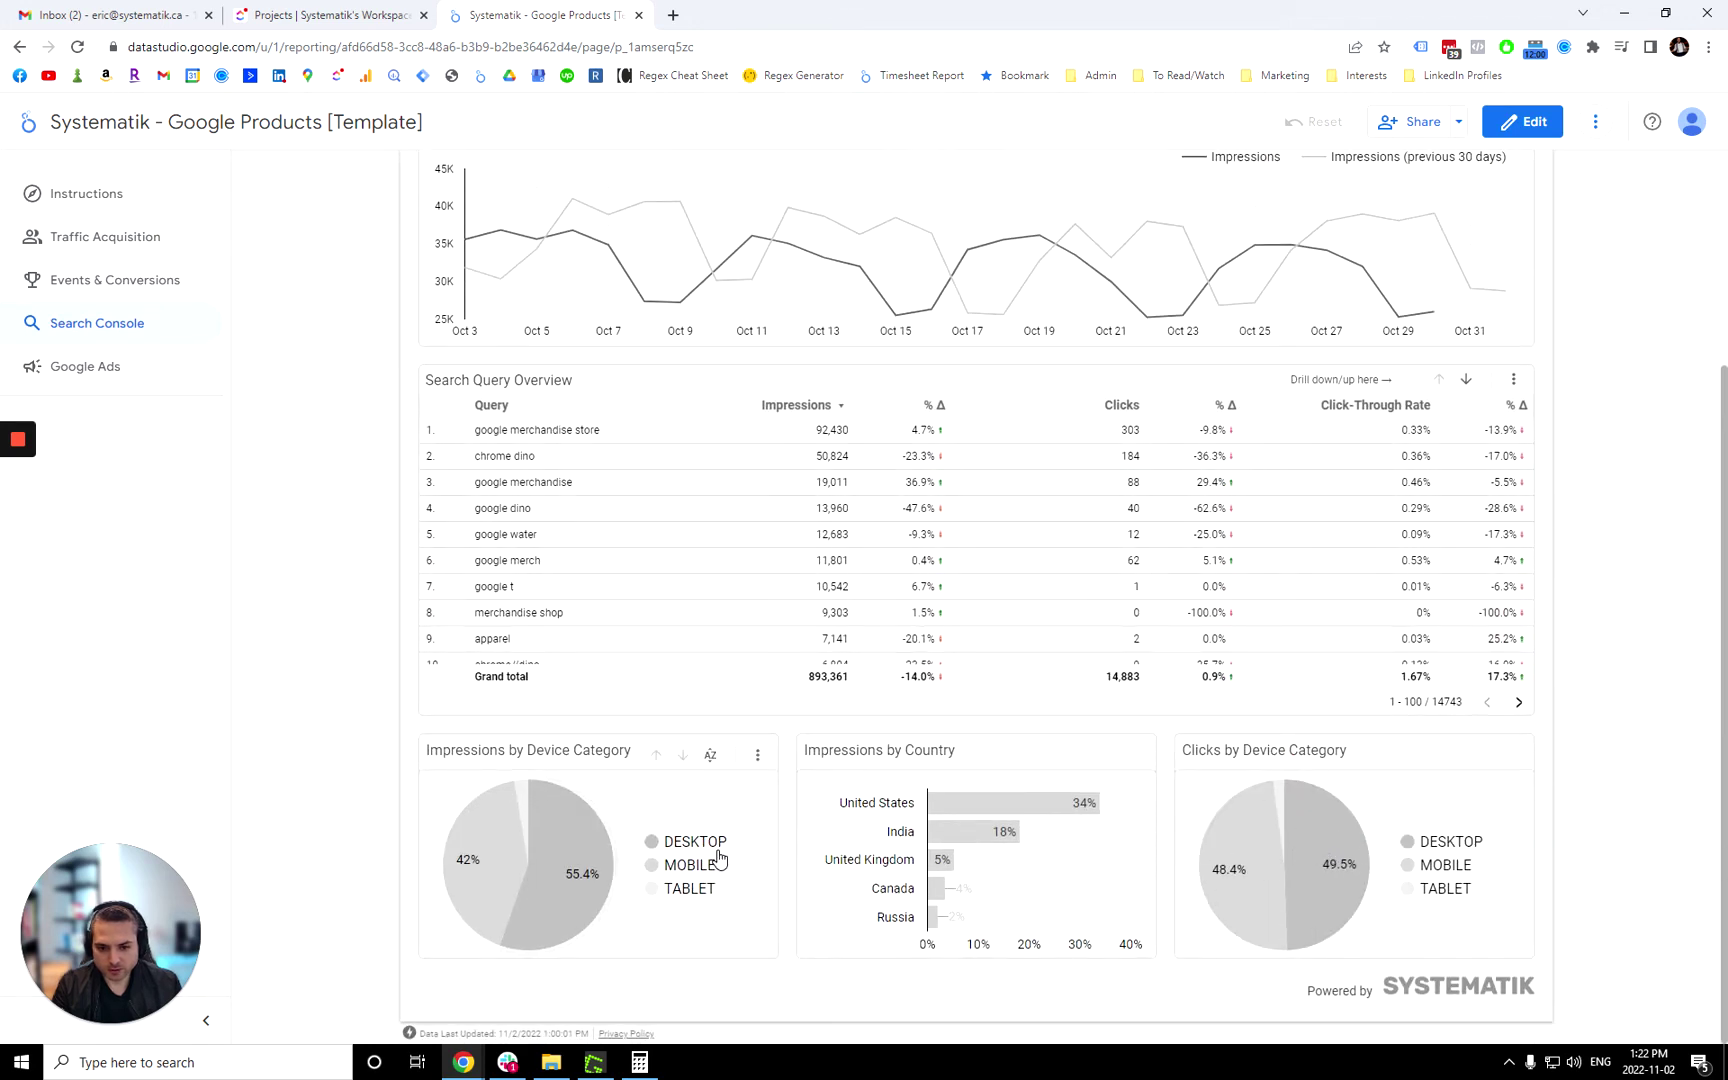
left_click(86, 370)
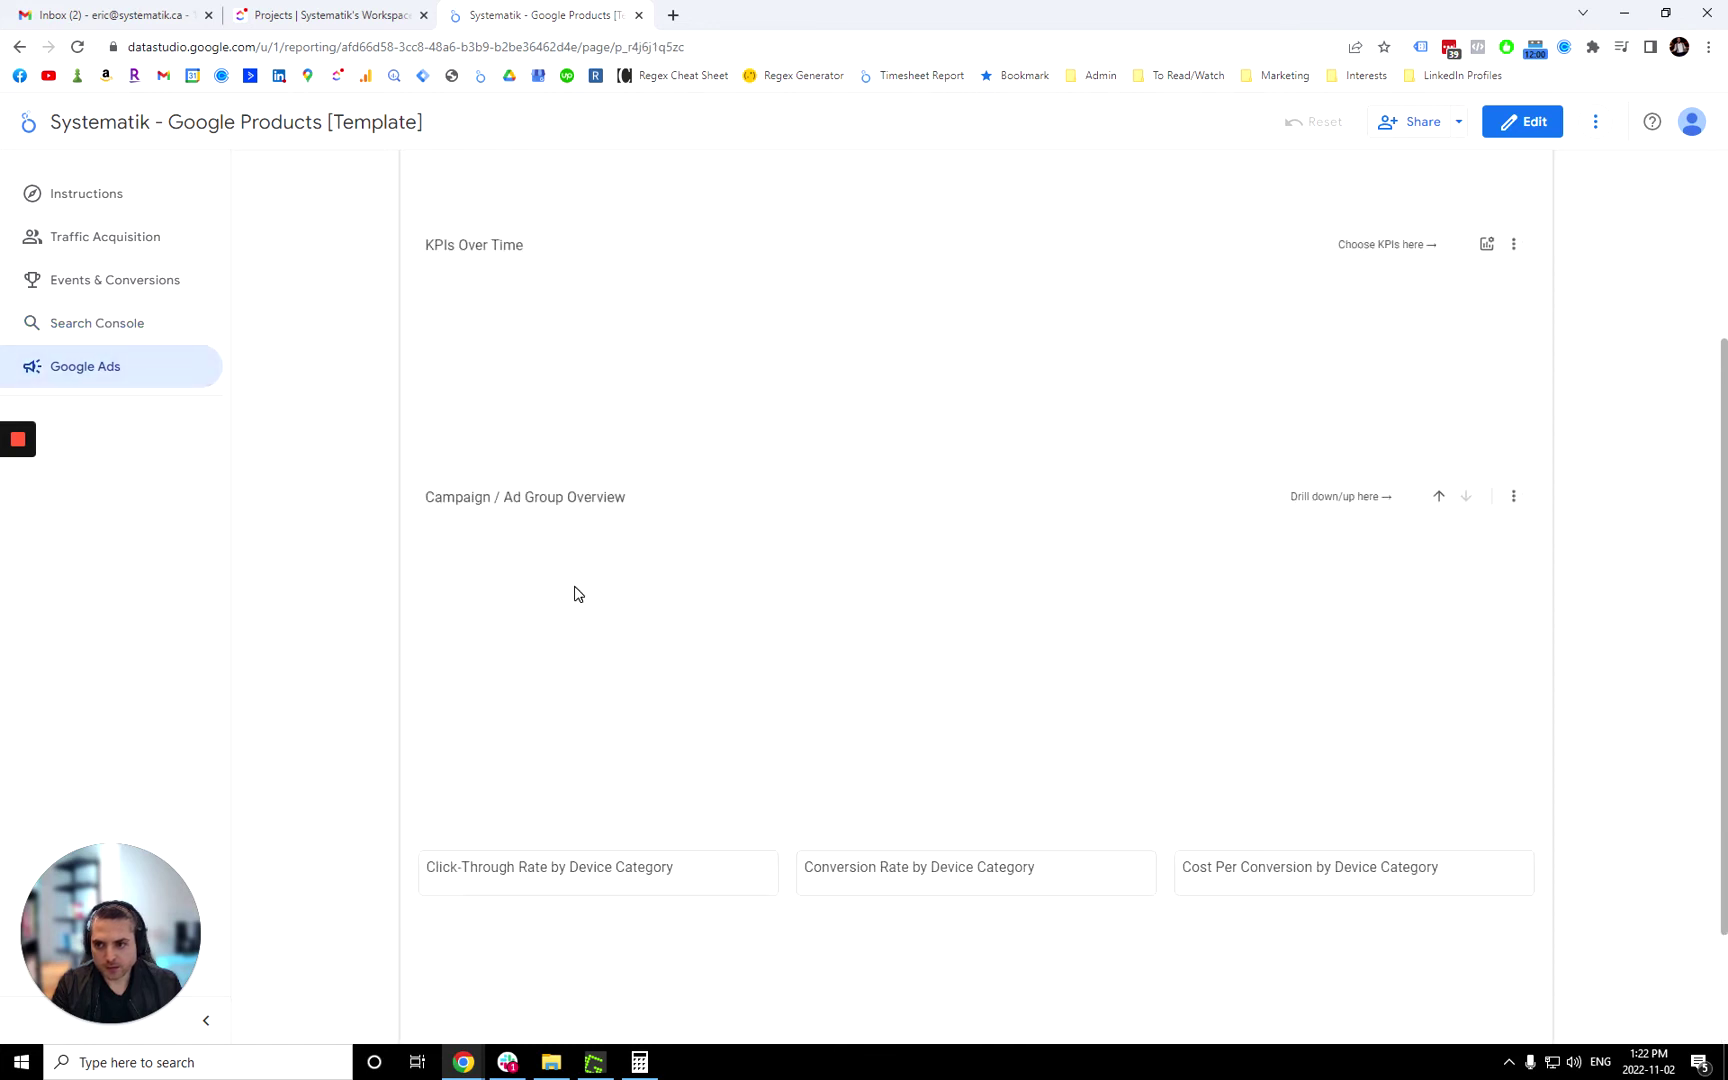
scroll(1069, 587, "up", 3)
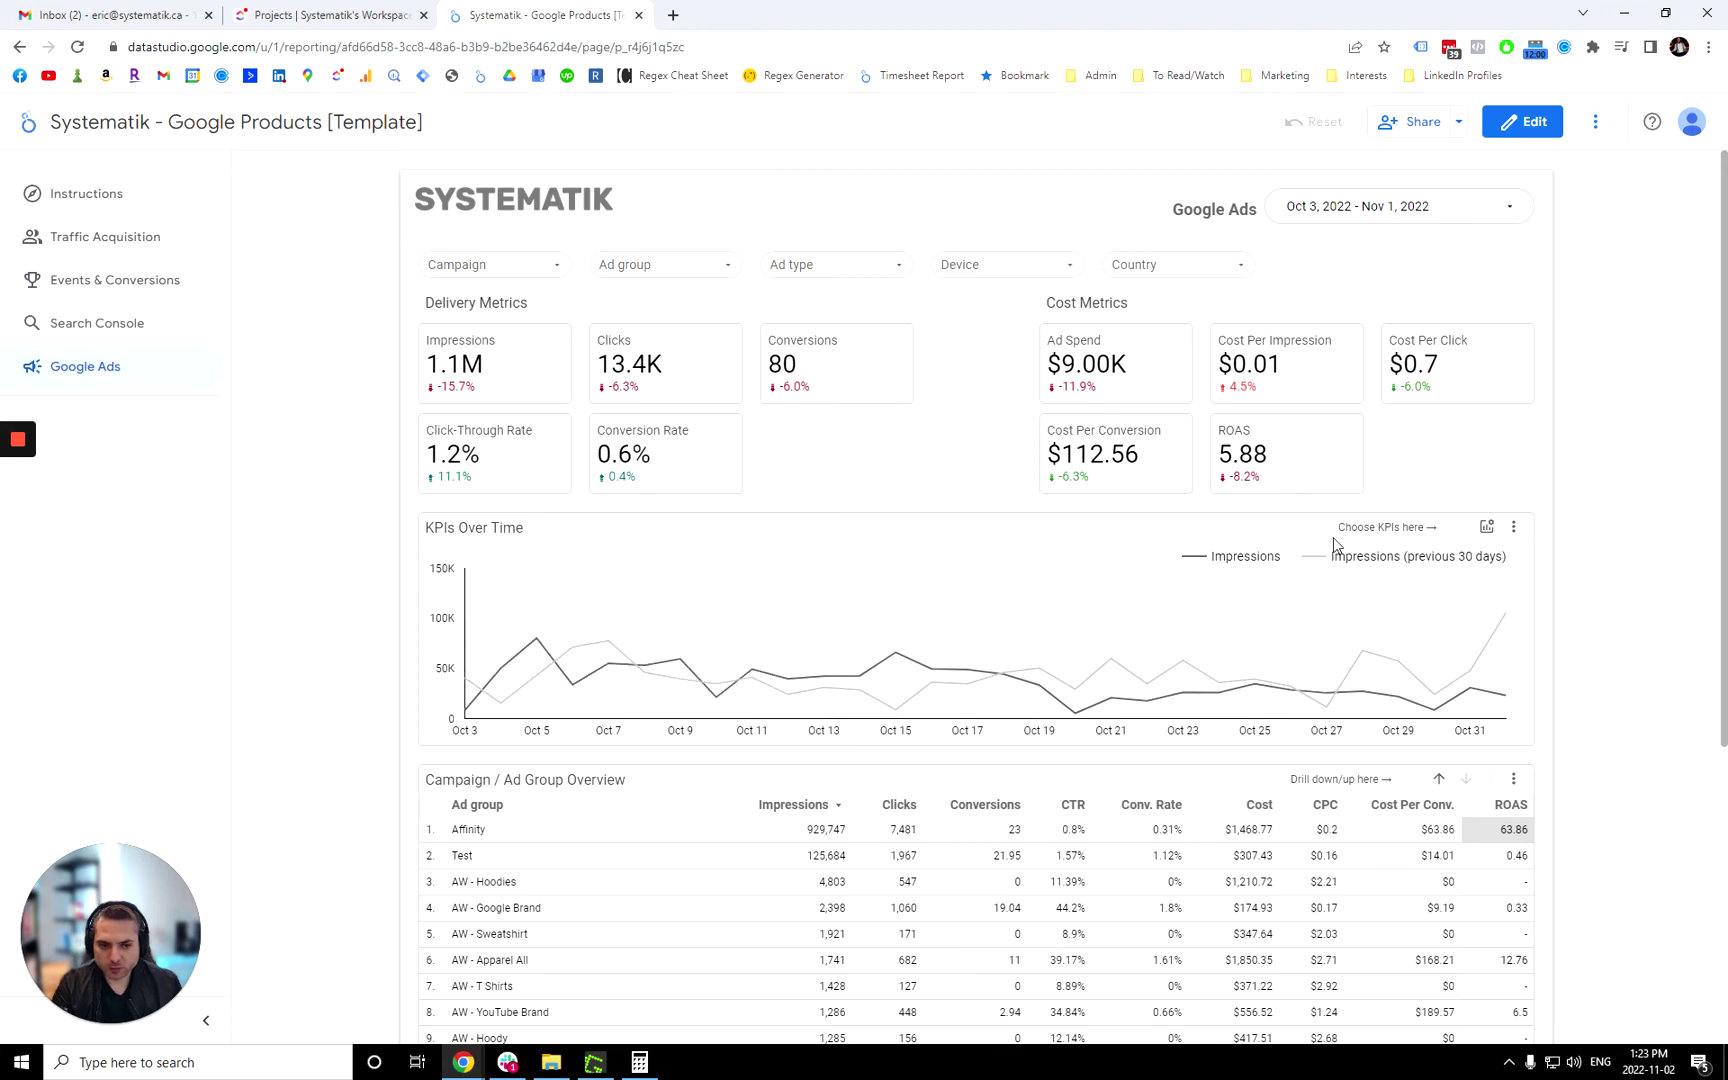
left_click(1487, 530)
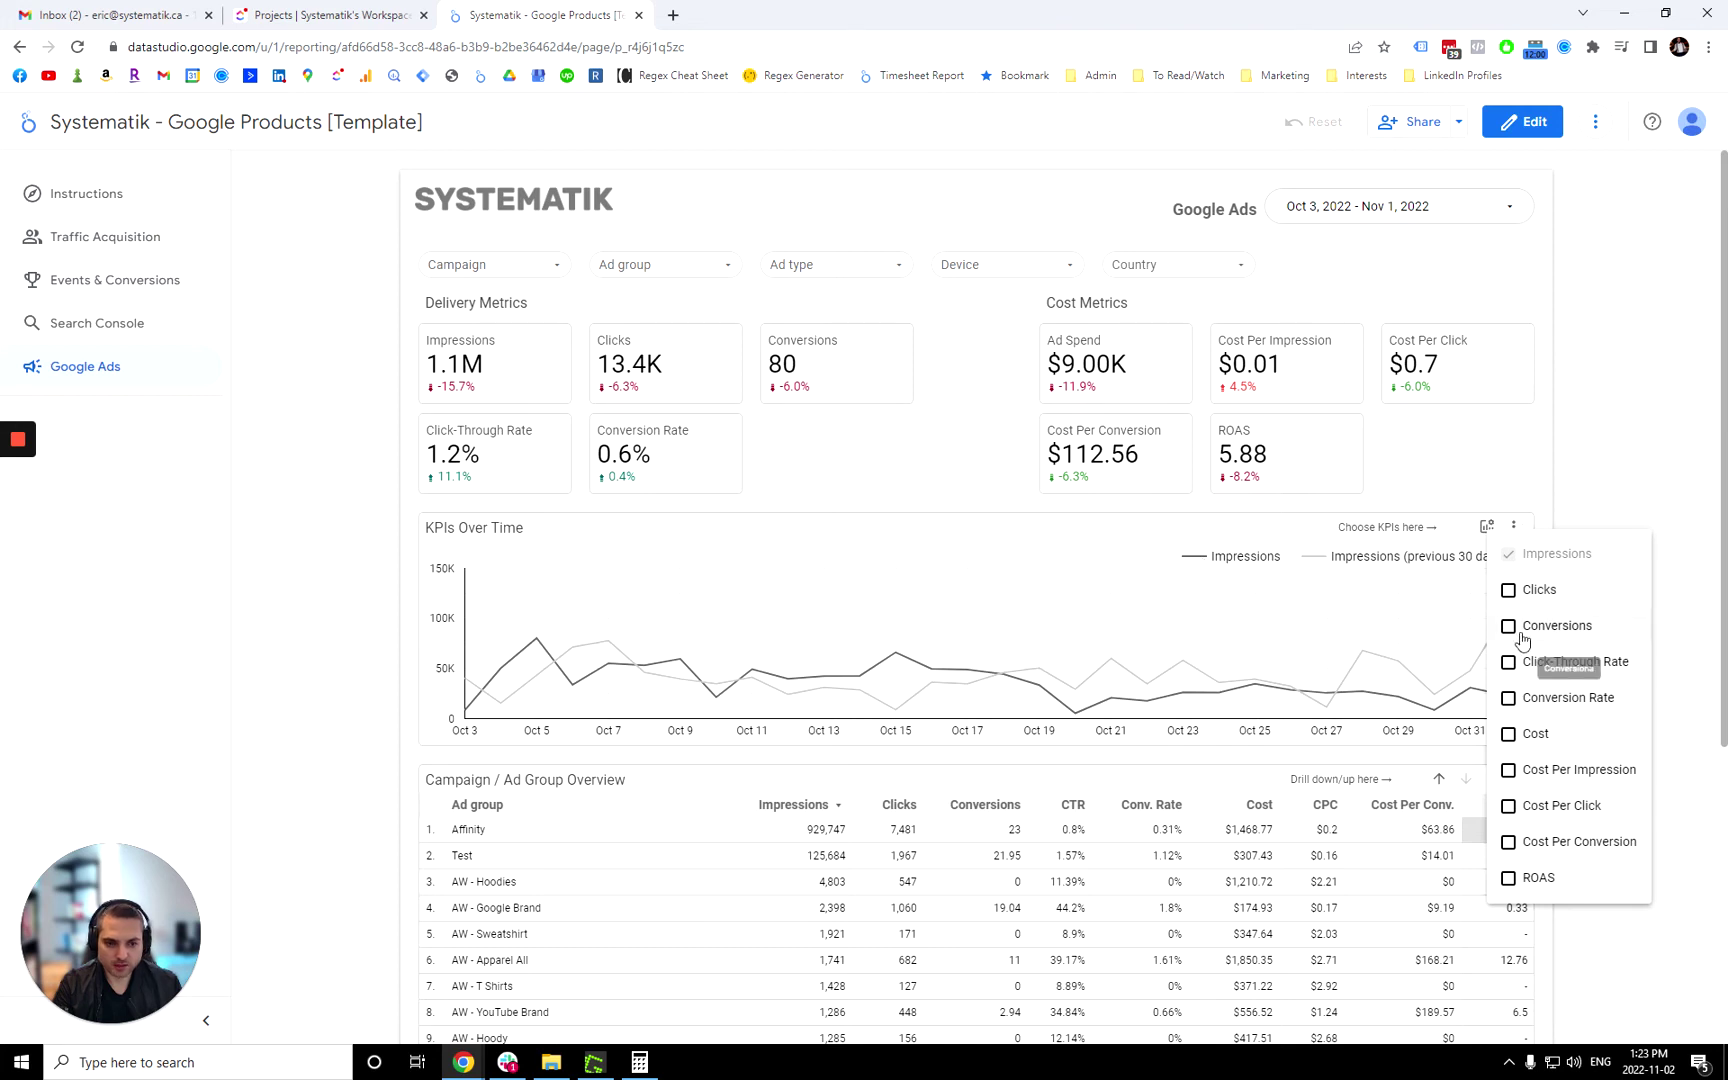
left_click(1510, 590)
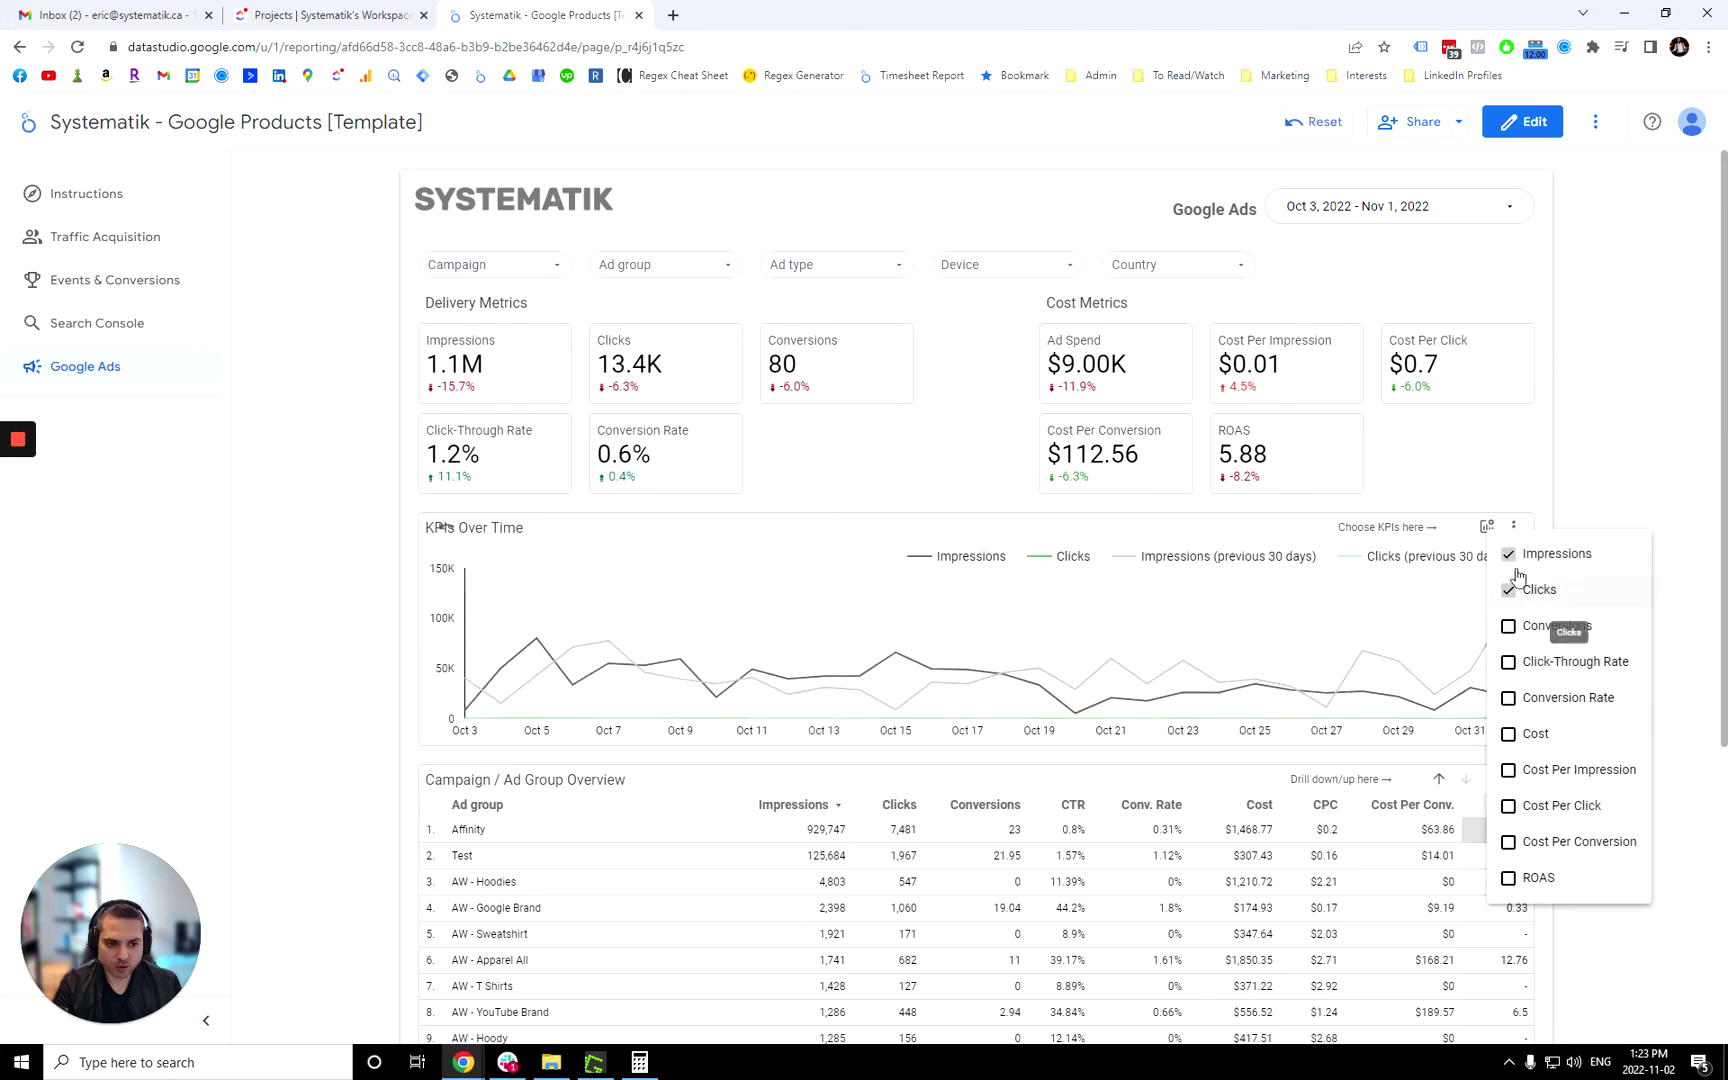
left_click(1510, 555)
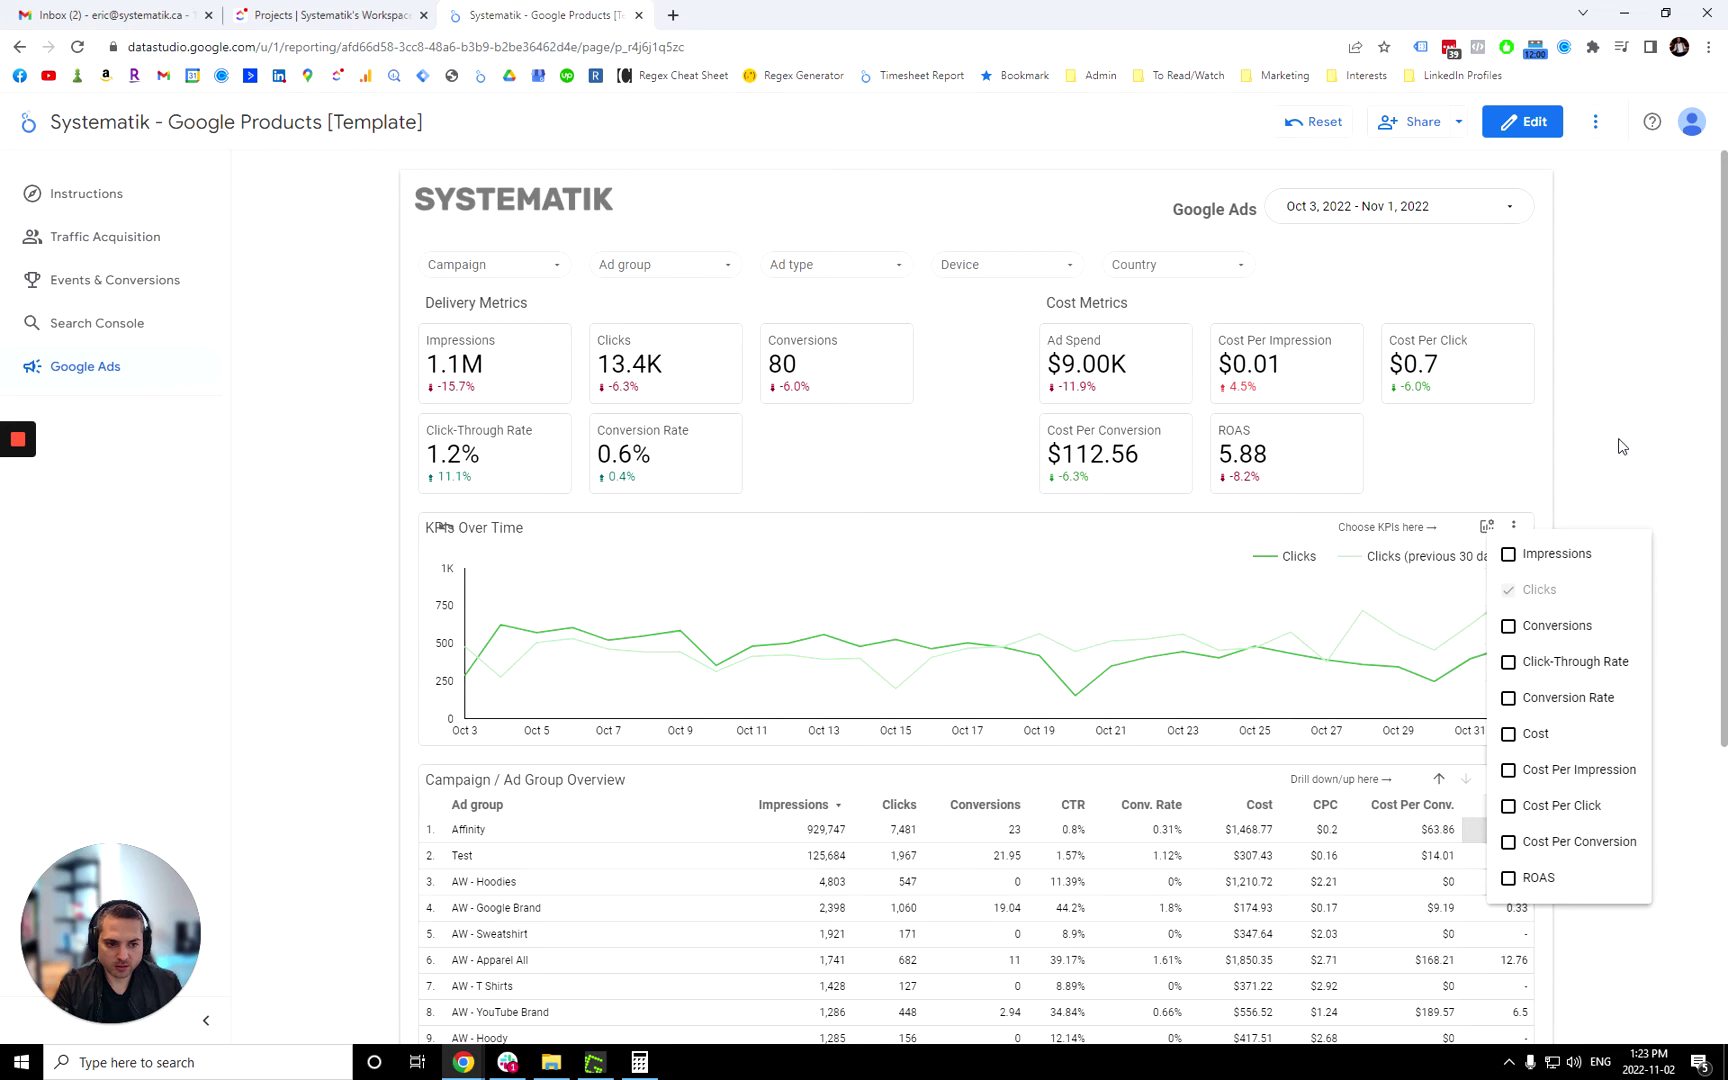
left_click(1530, 626)
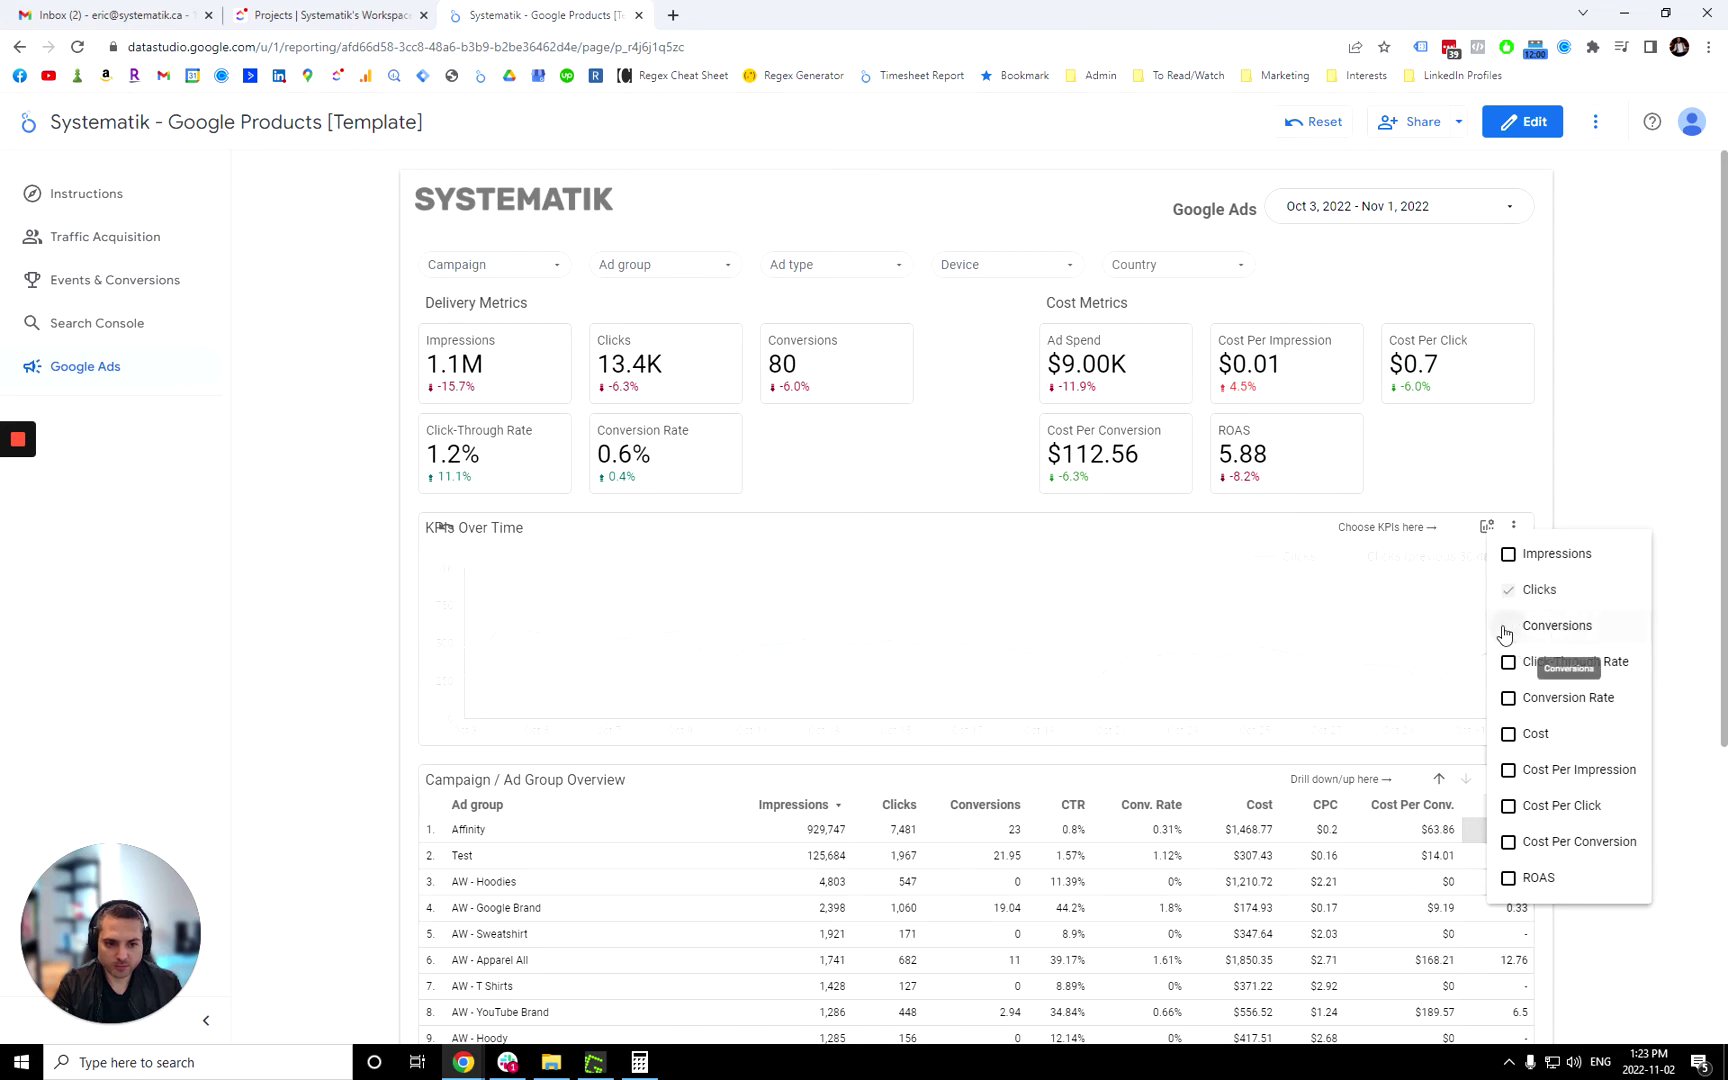
left_click(1520, 590)
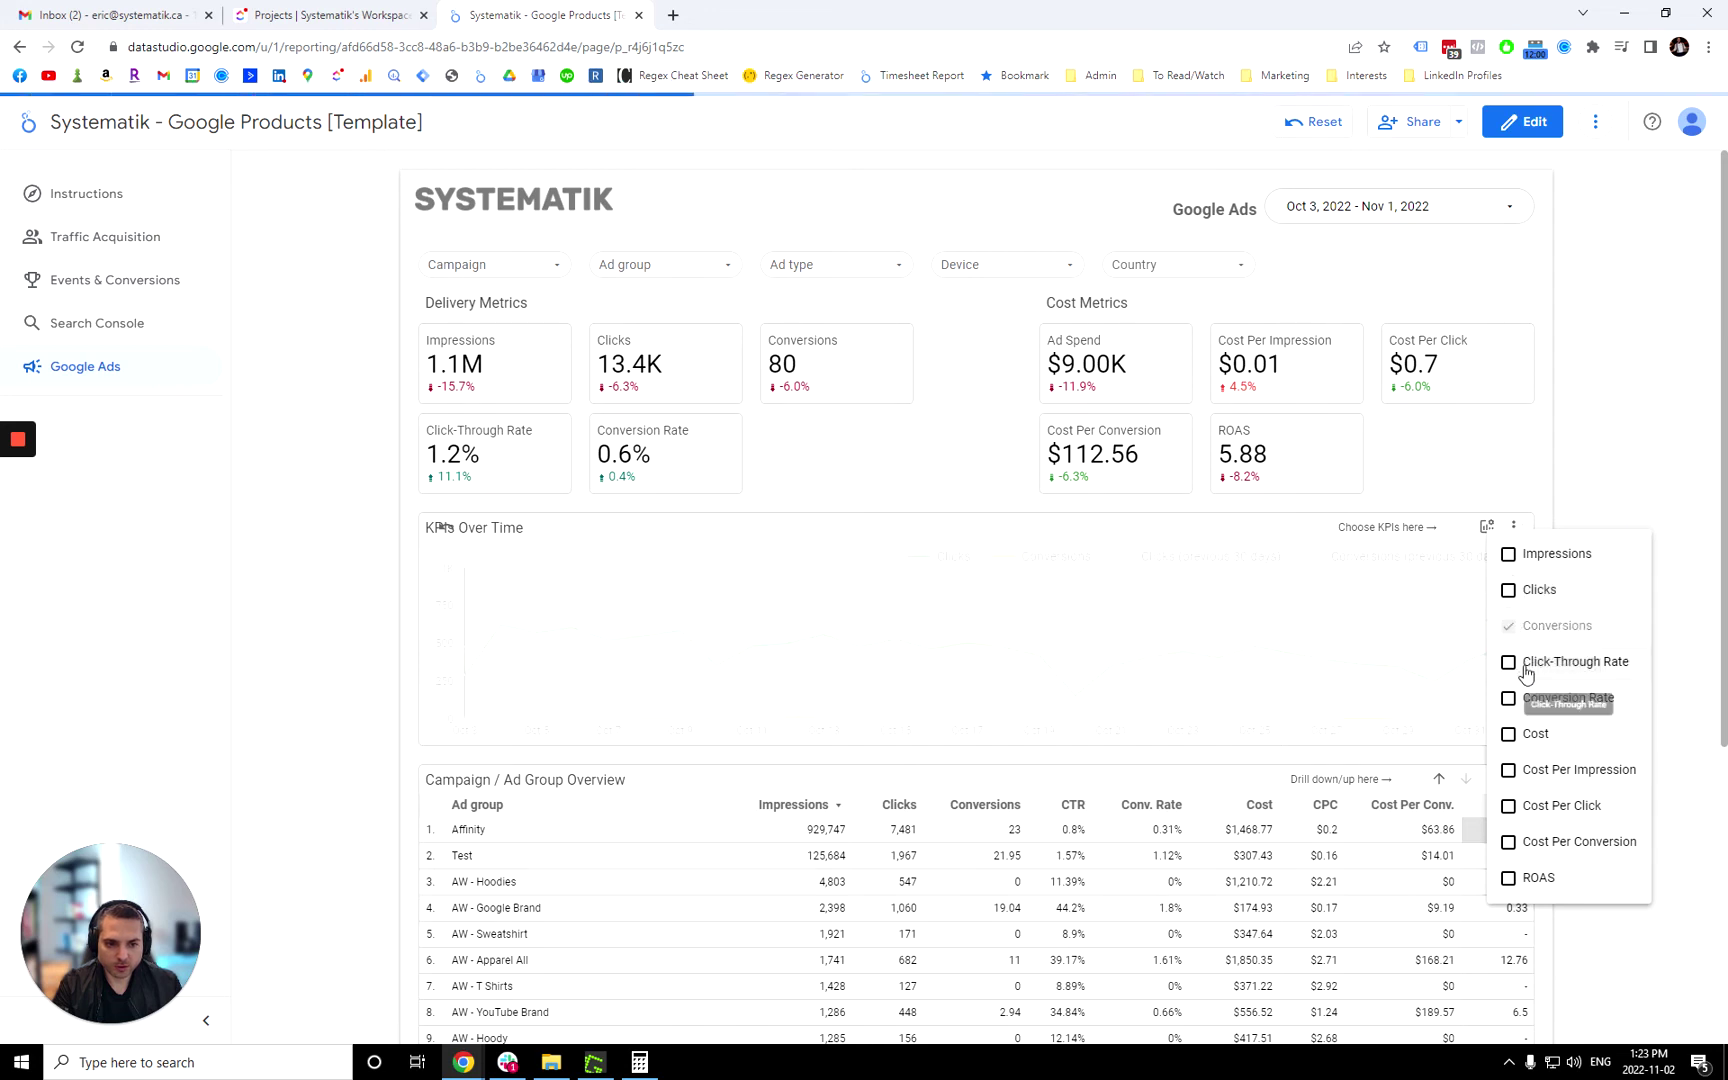
left_click(1510, 592)
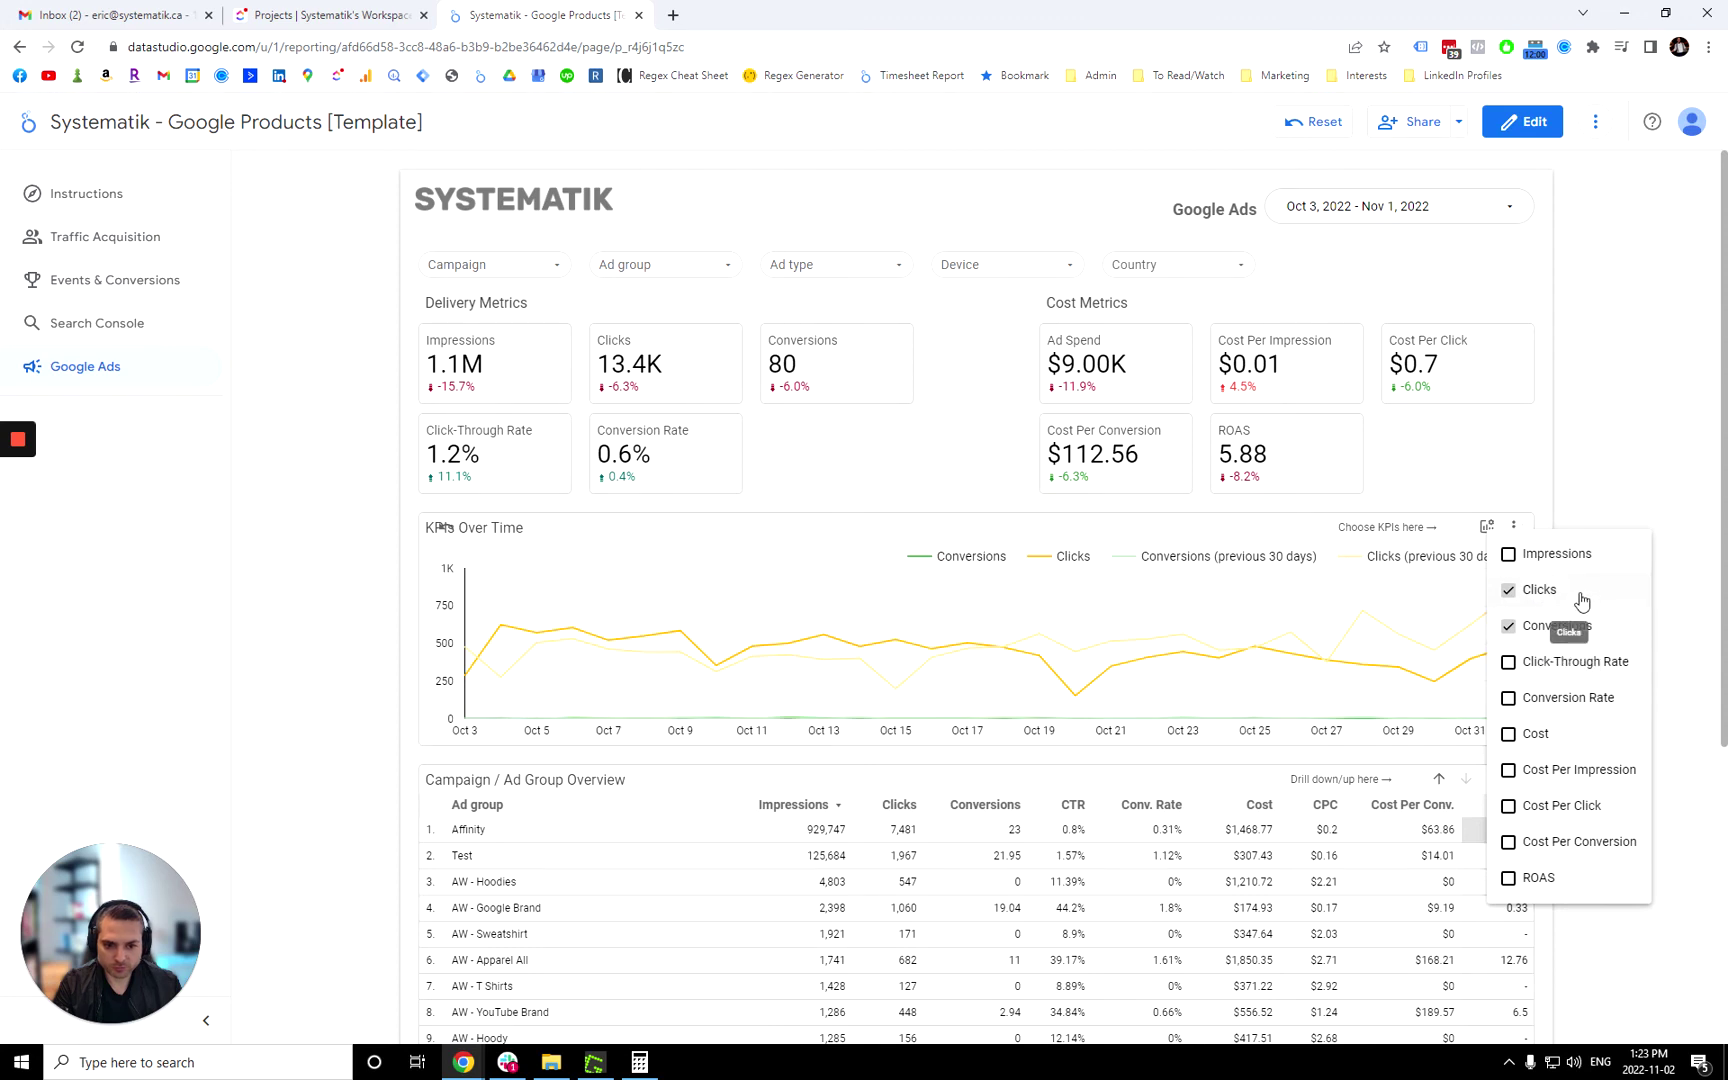
left_click(1509, 591)
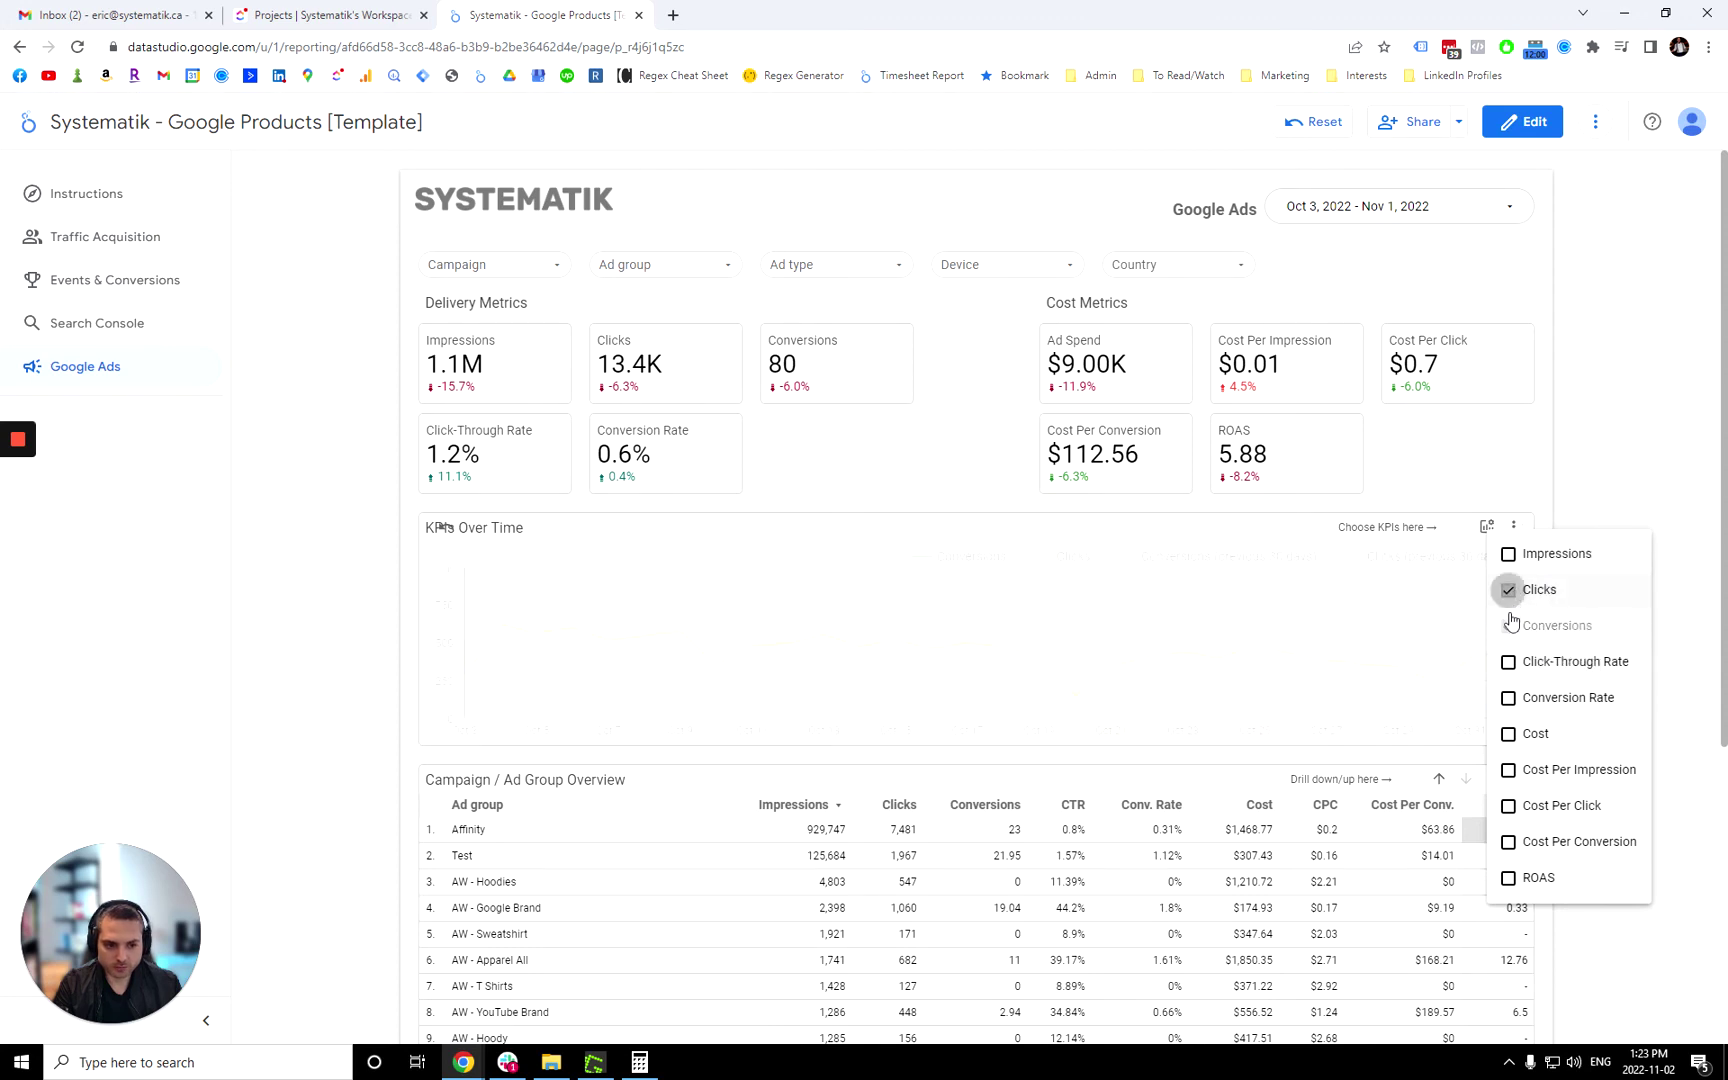
left_click(1509, 554)
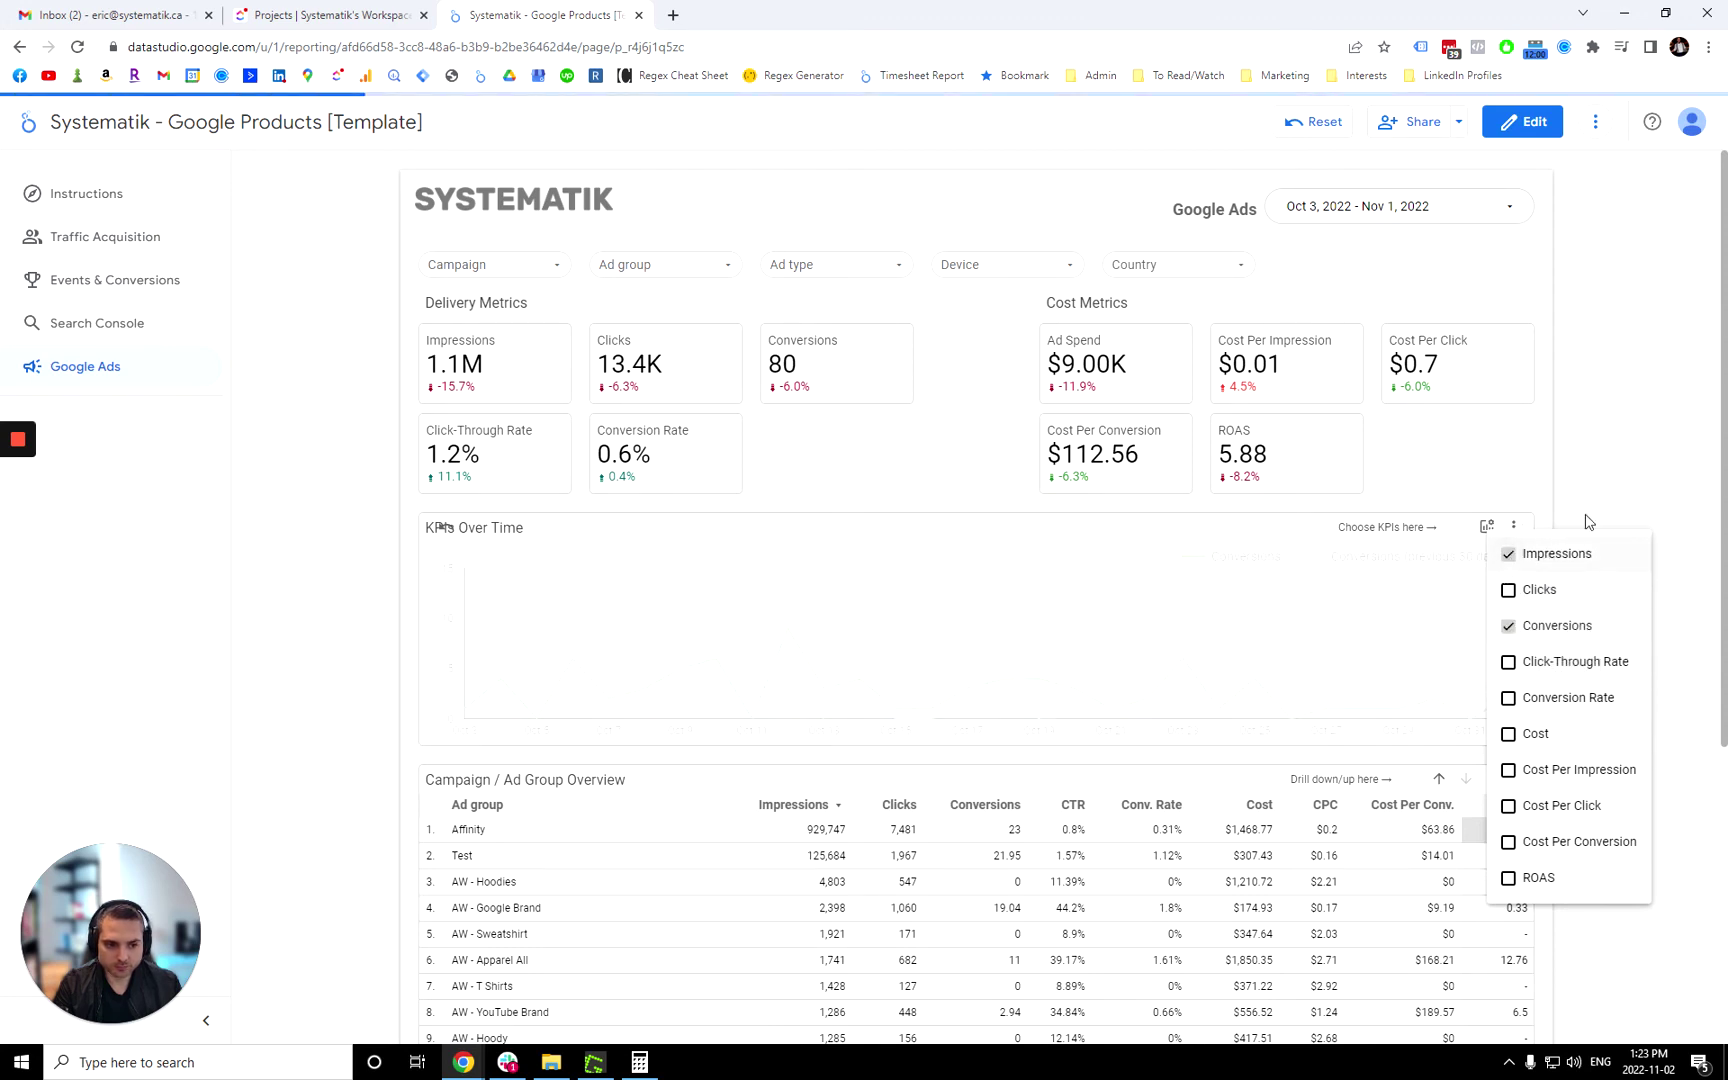
left_click(1625, 460)
left_click(1313, 121)
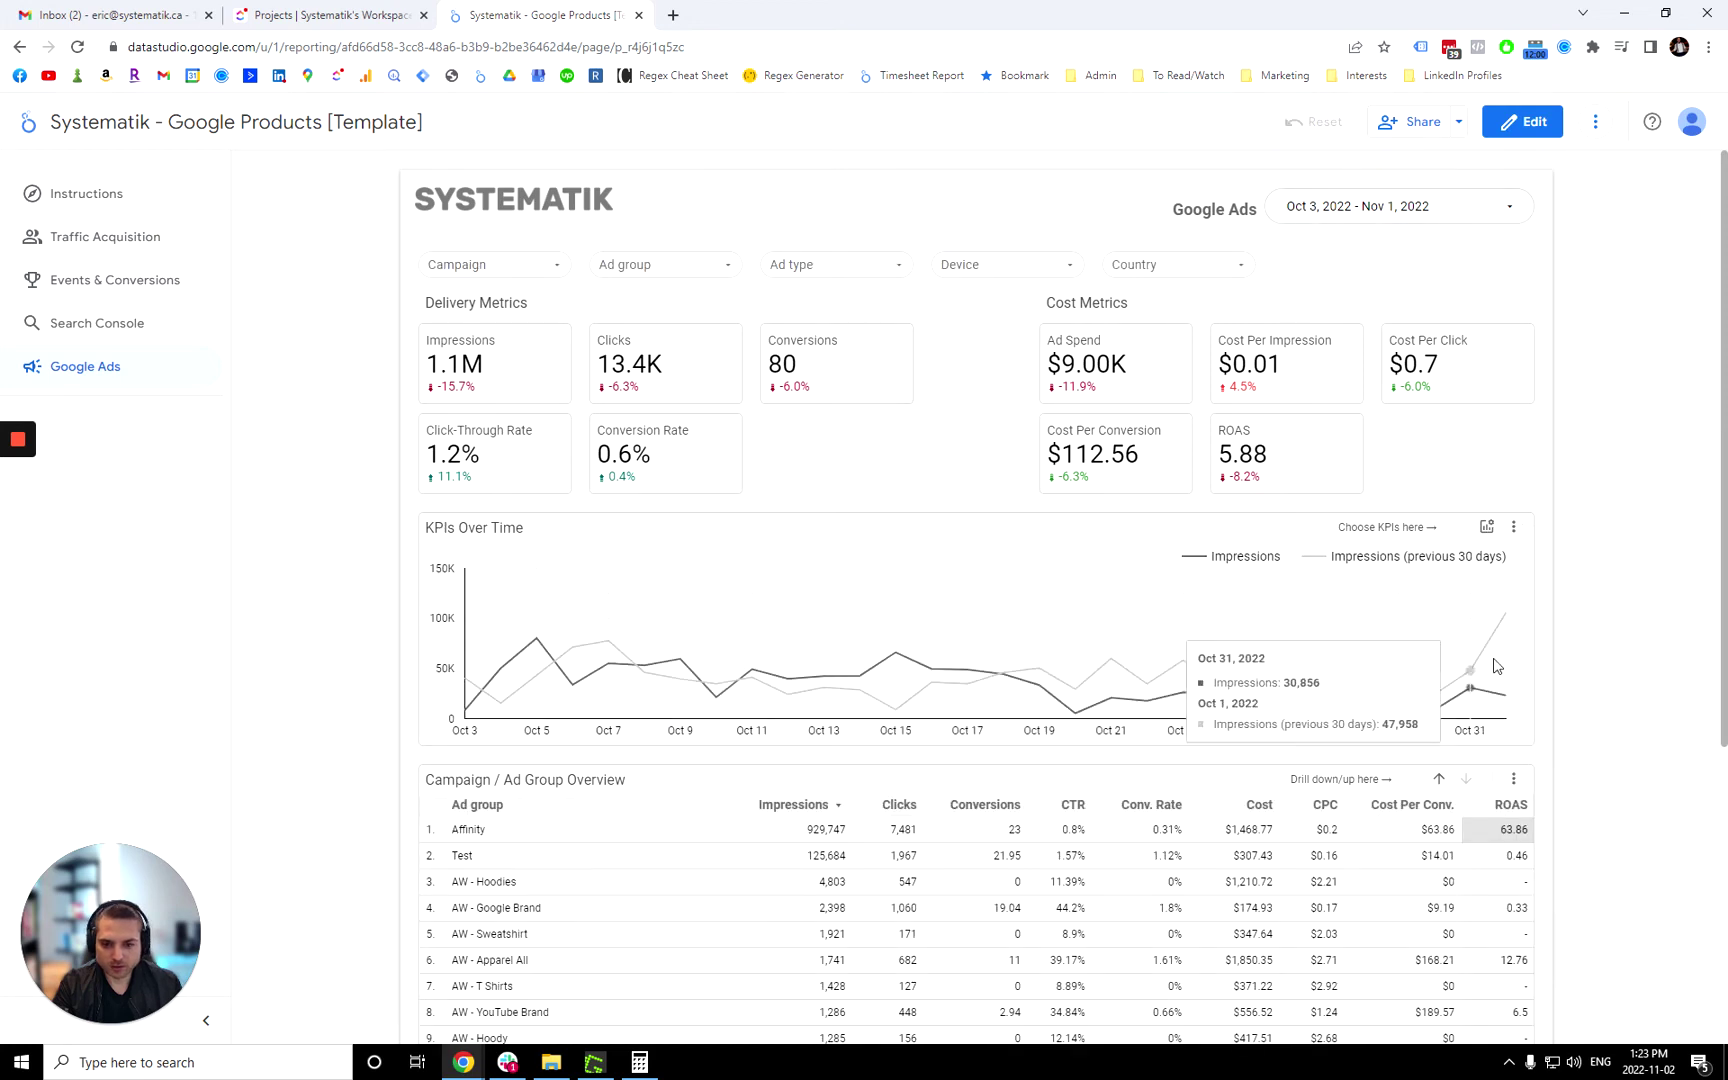
left_click(130, 324)
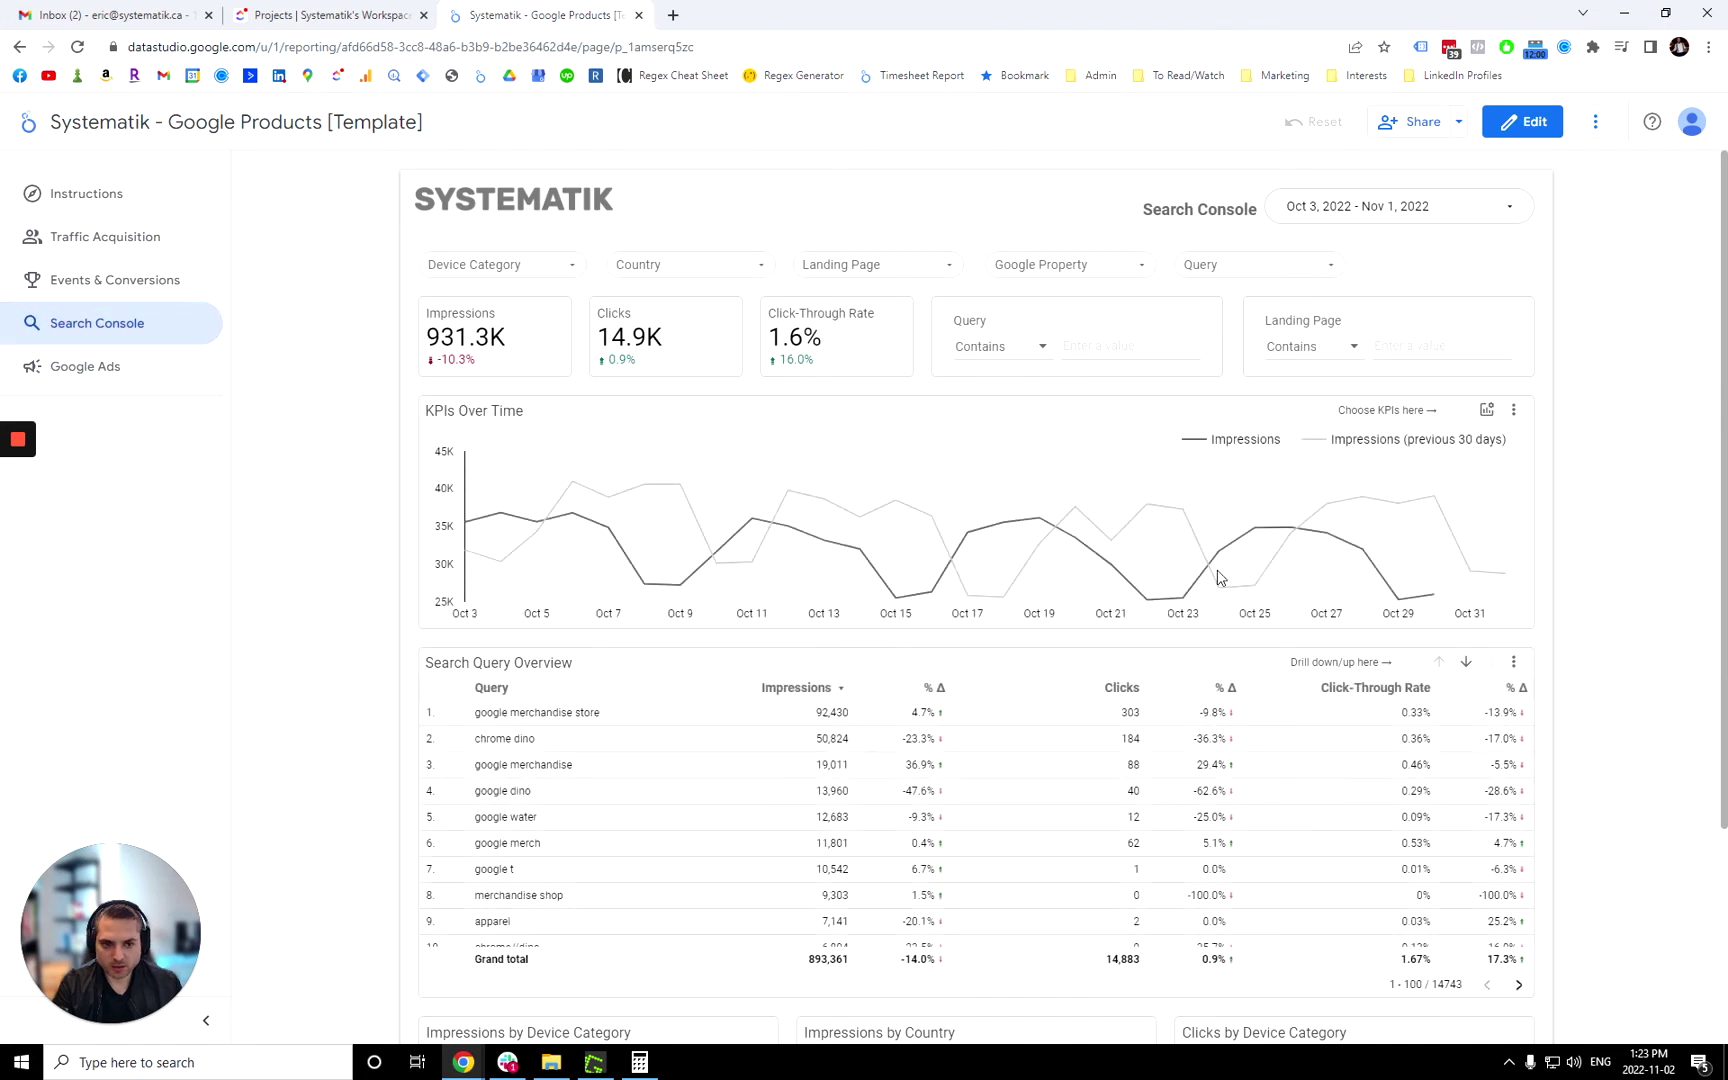
left_click(1486, 412)
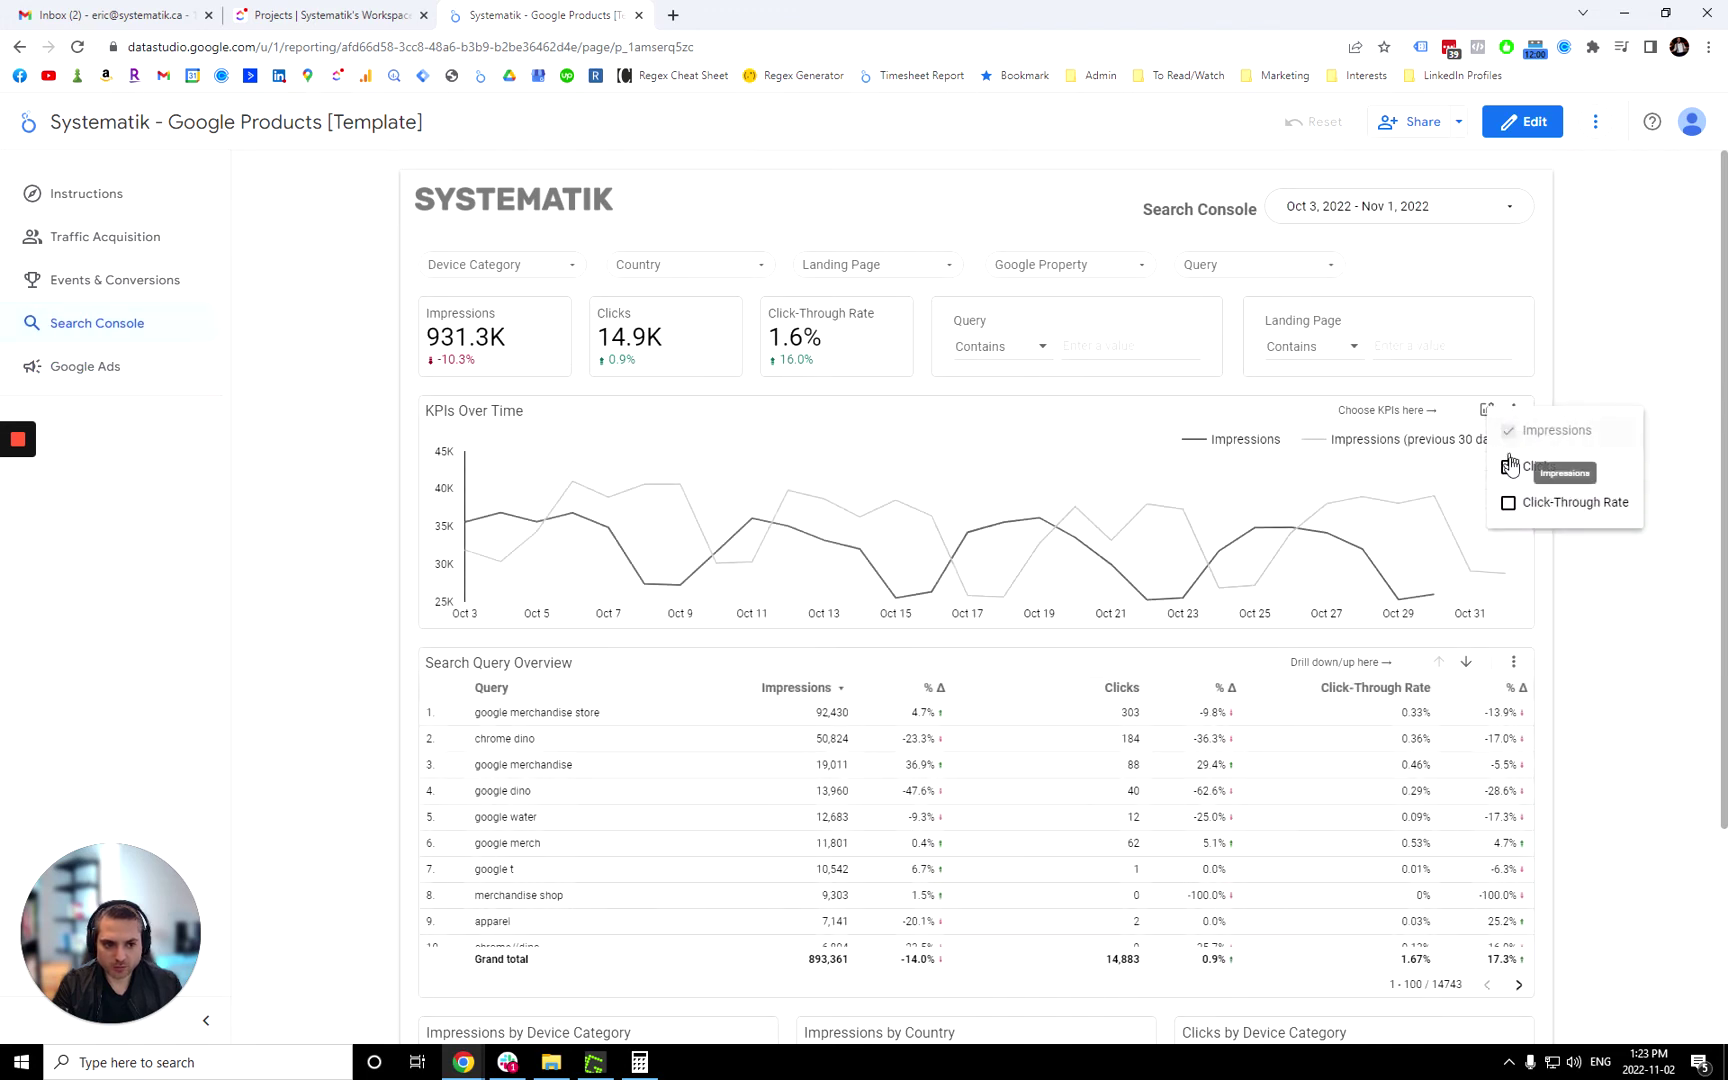
left_click(68, 375)
left_click(68, 375)
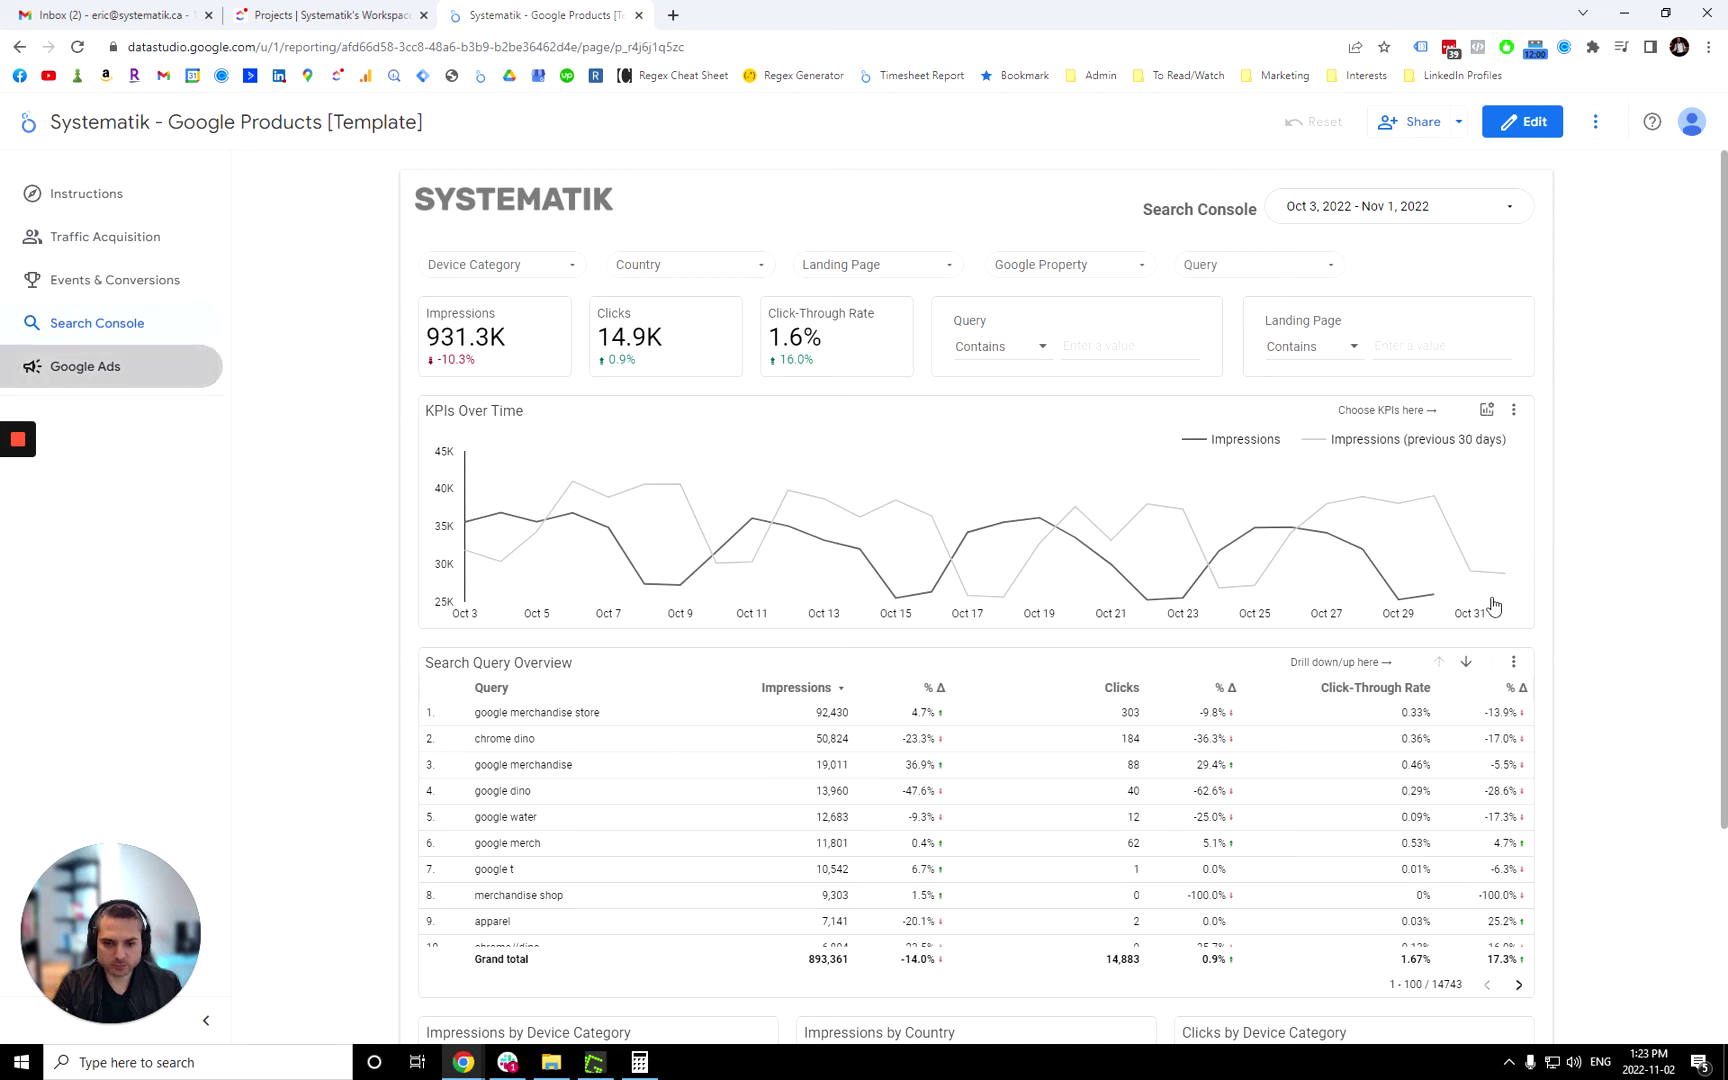
scroll(1620, 613, "down", 3)
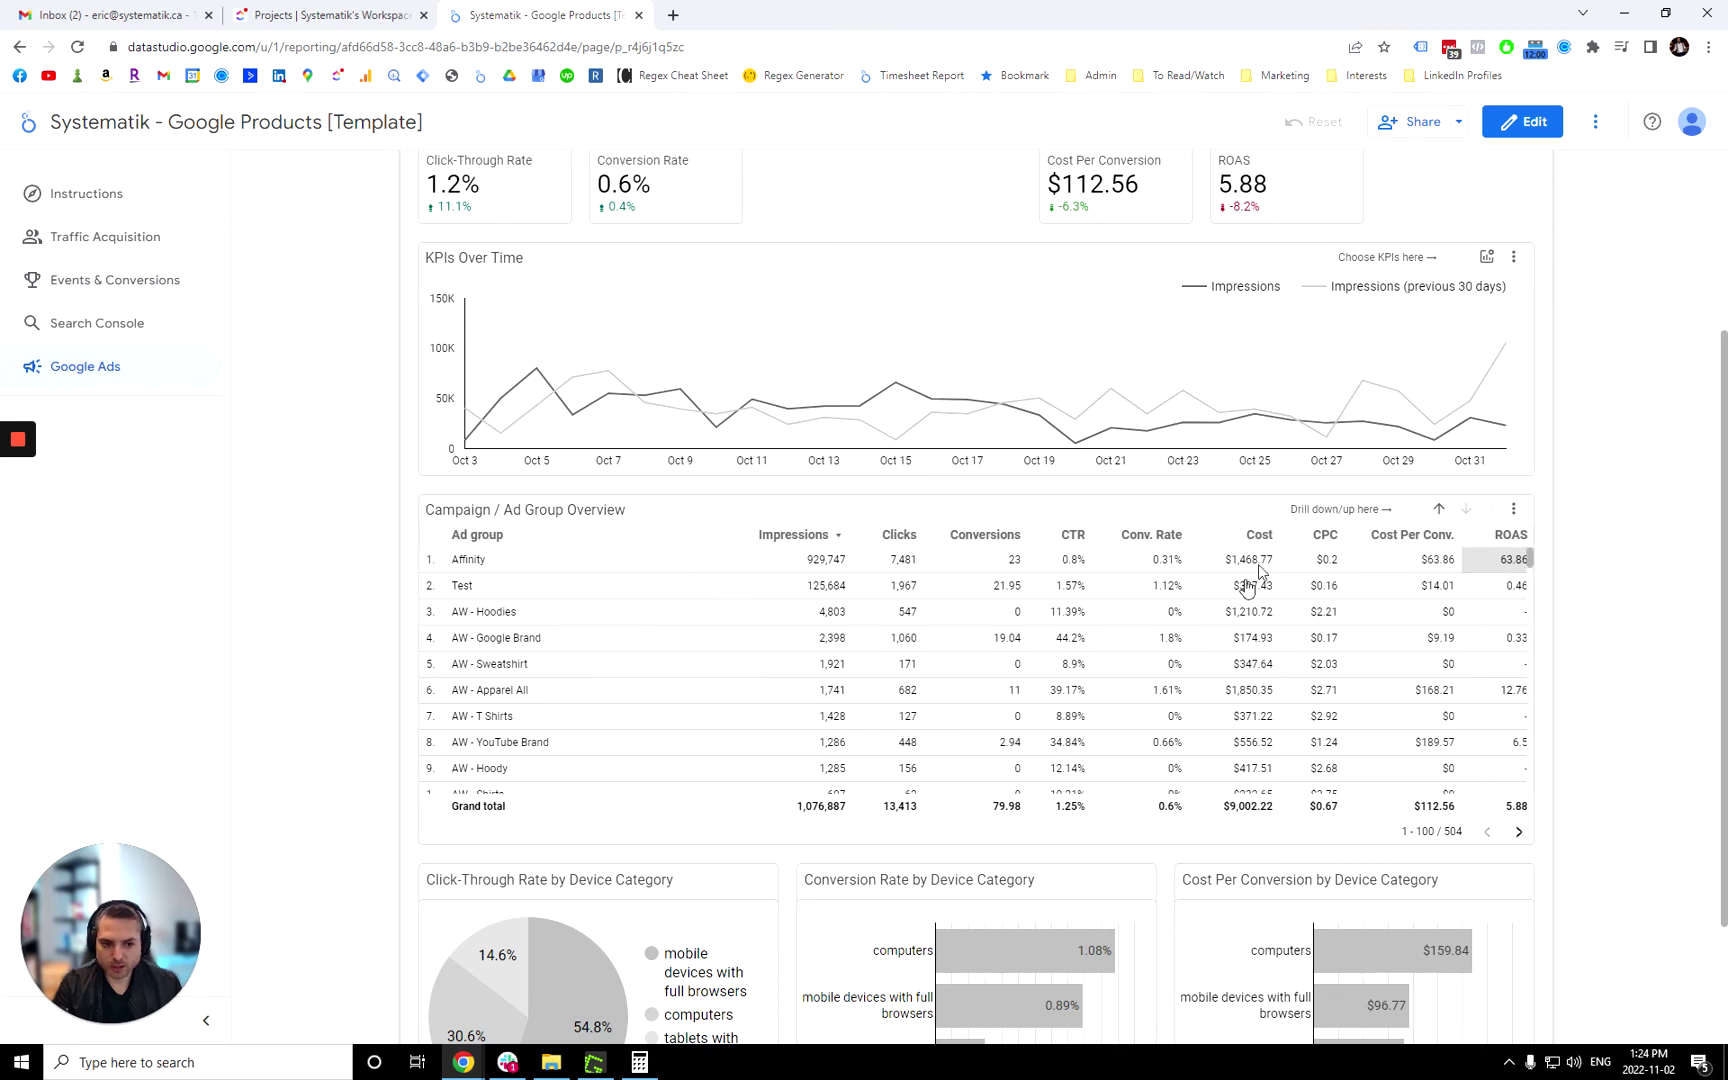
Drill the Campaign / Ad Group Overview table up from Ad group to Campaign rows.
left_click(1437, 512)
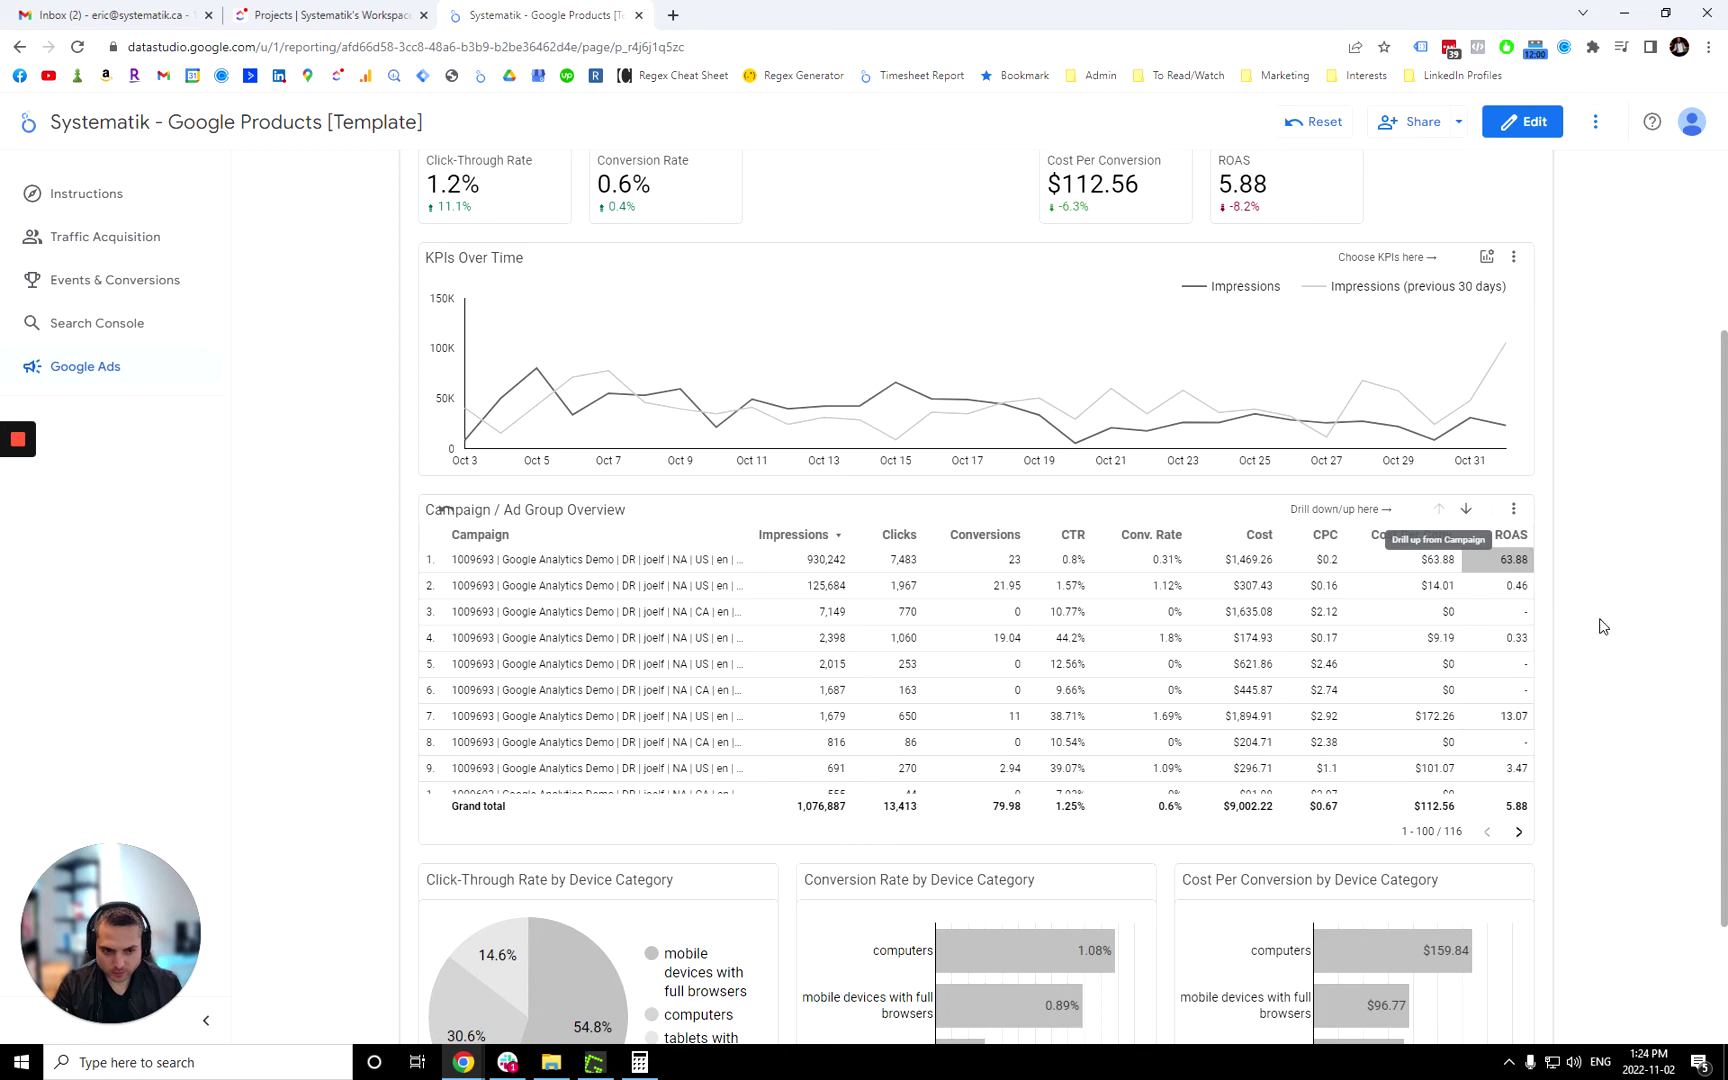
scroll(1605, 630, "down", 2)
scroll(1610, 637, "up", 2)
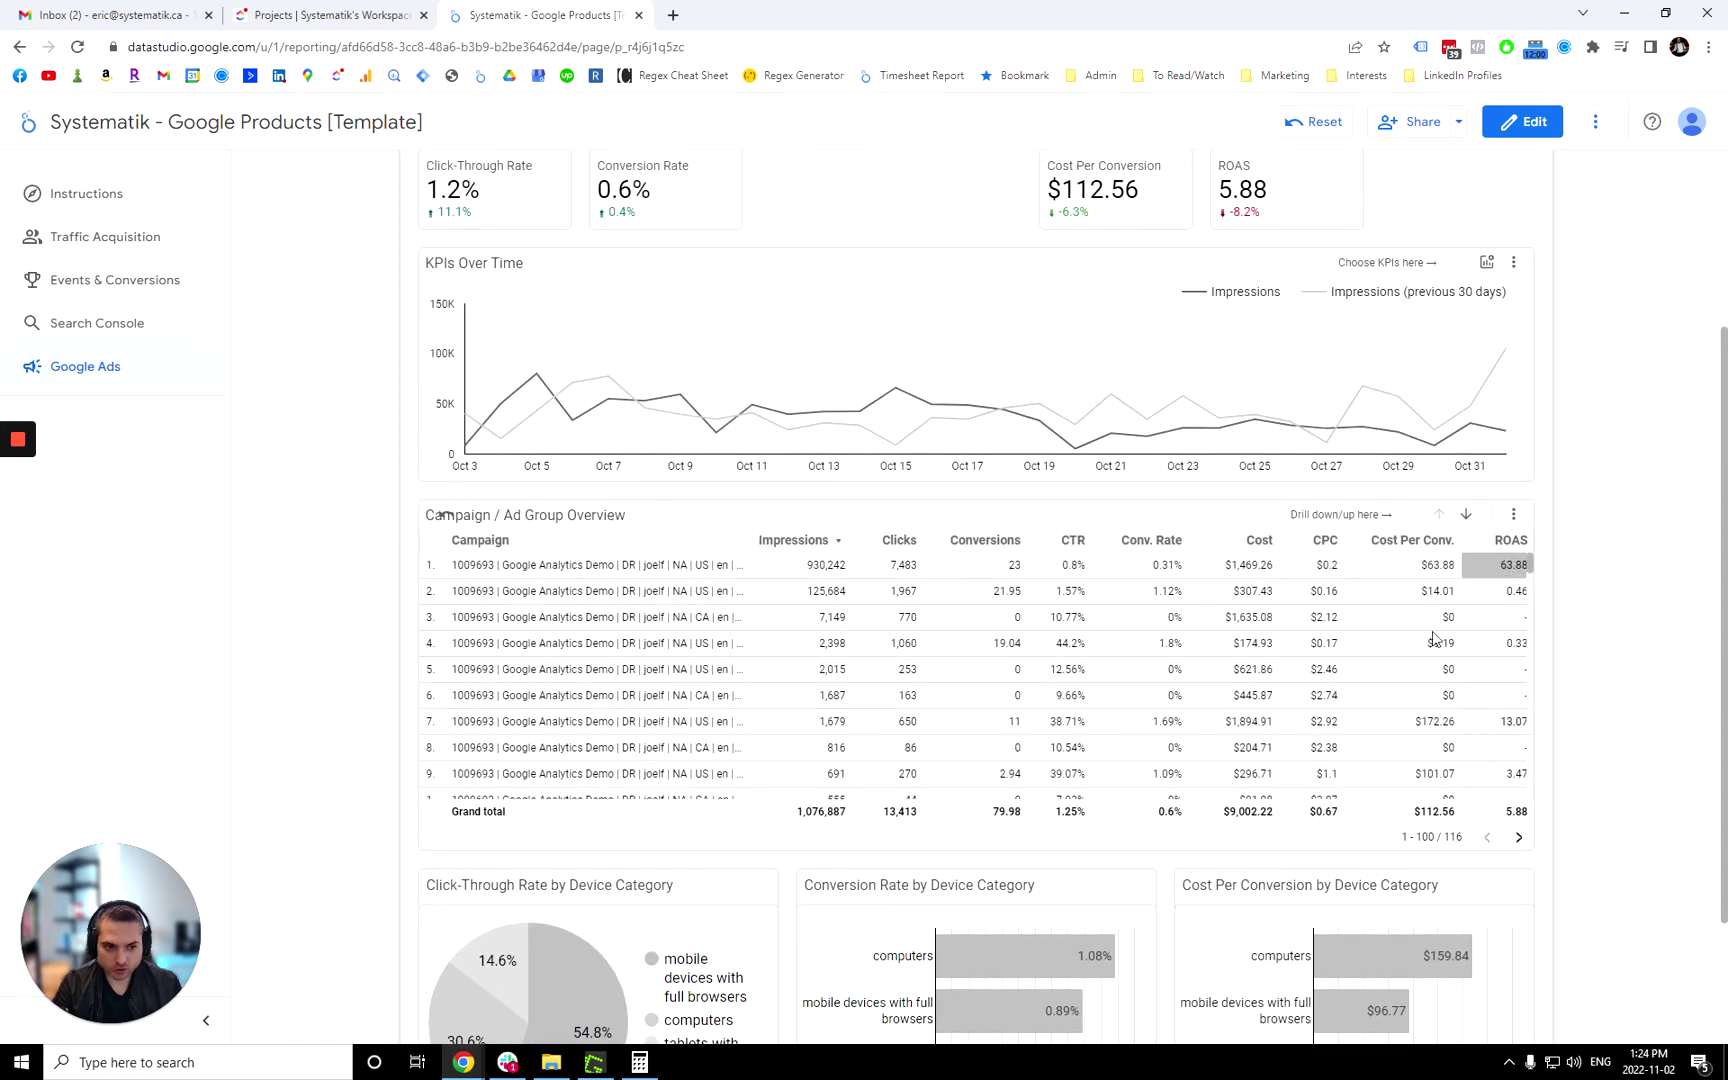
scroll(1435, 638, "down", 3)
scroll(1560, 705, "down", 2)
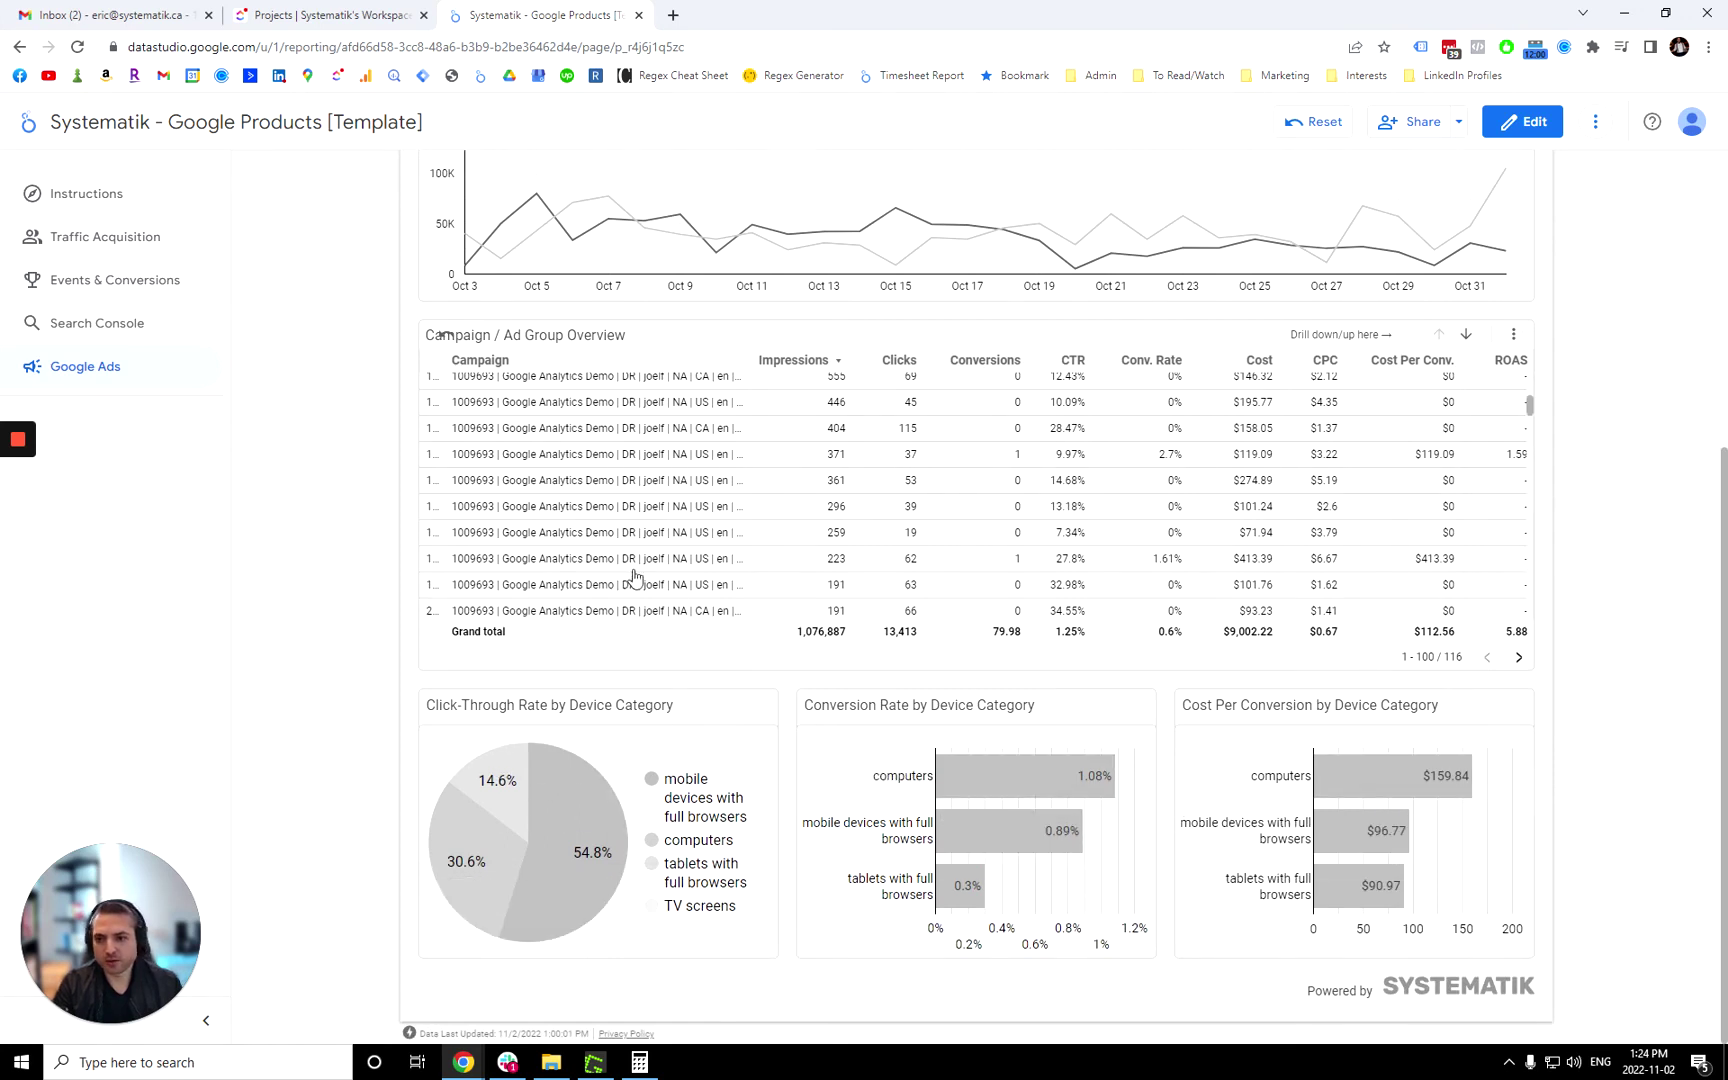
scroll(252, 319, "up", 1)
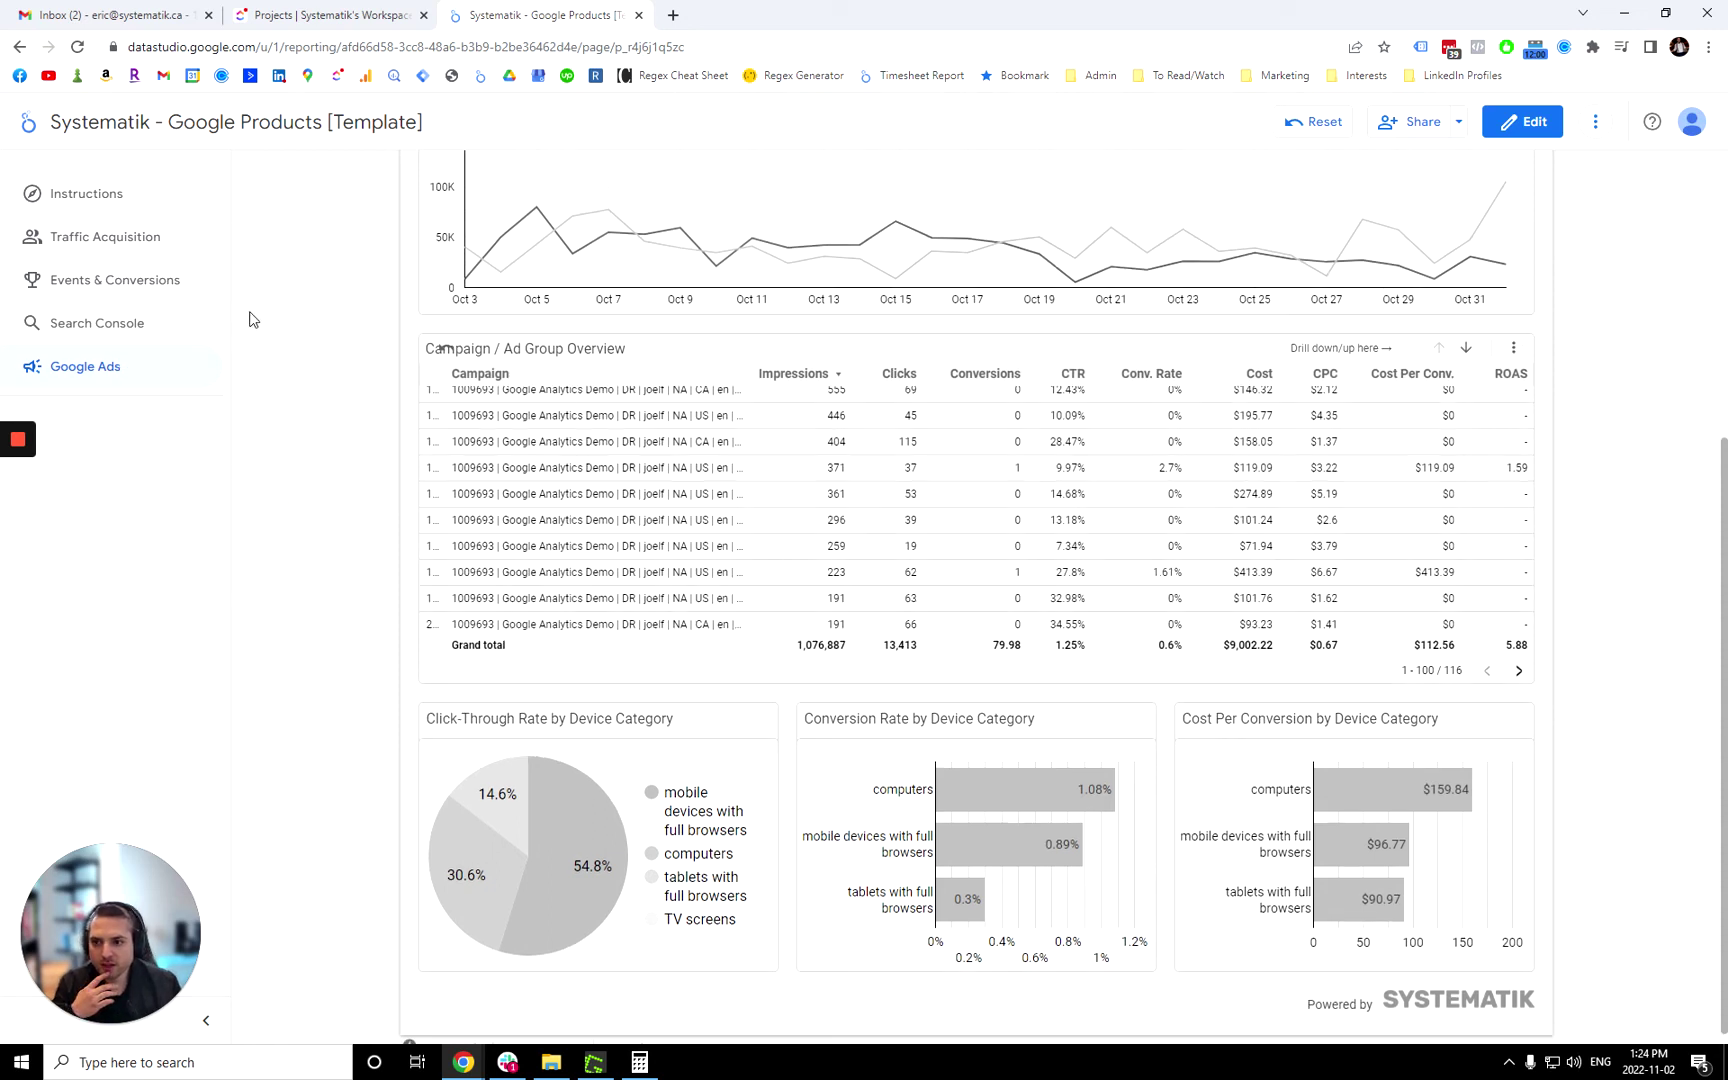
scroll(252, 319, "up", 4)
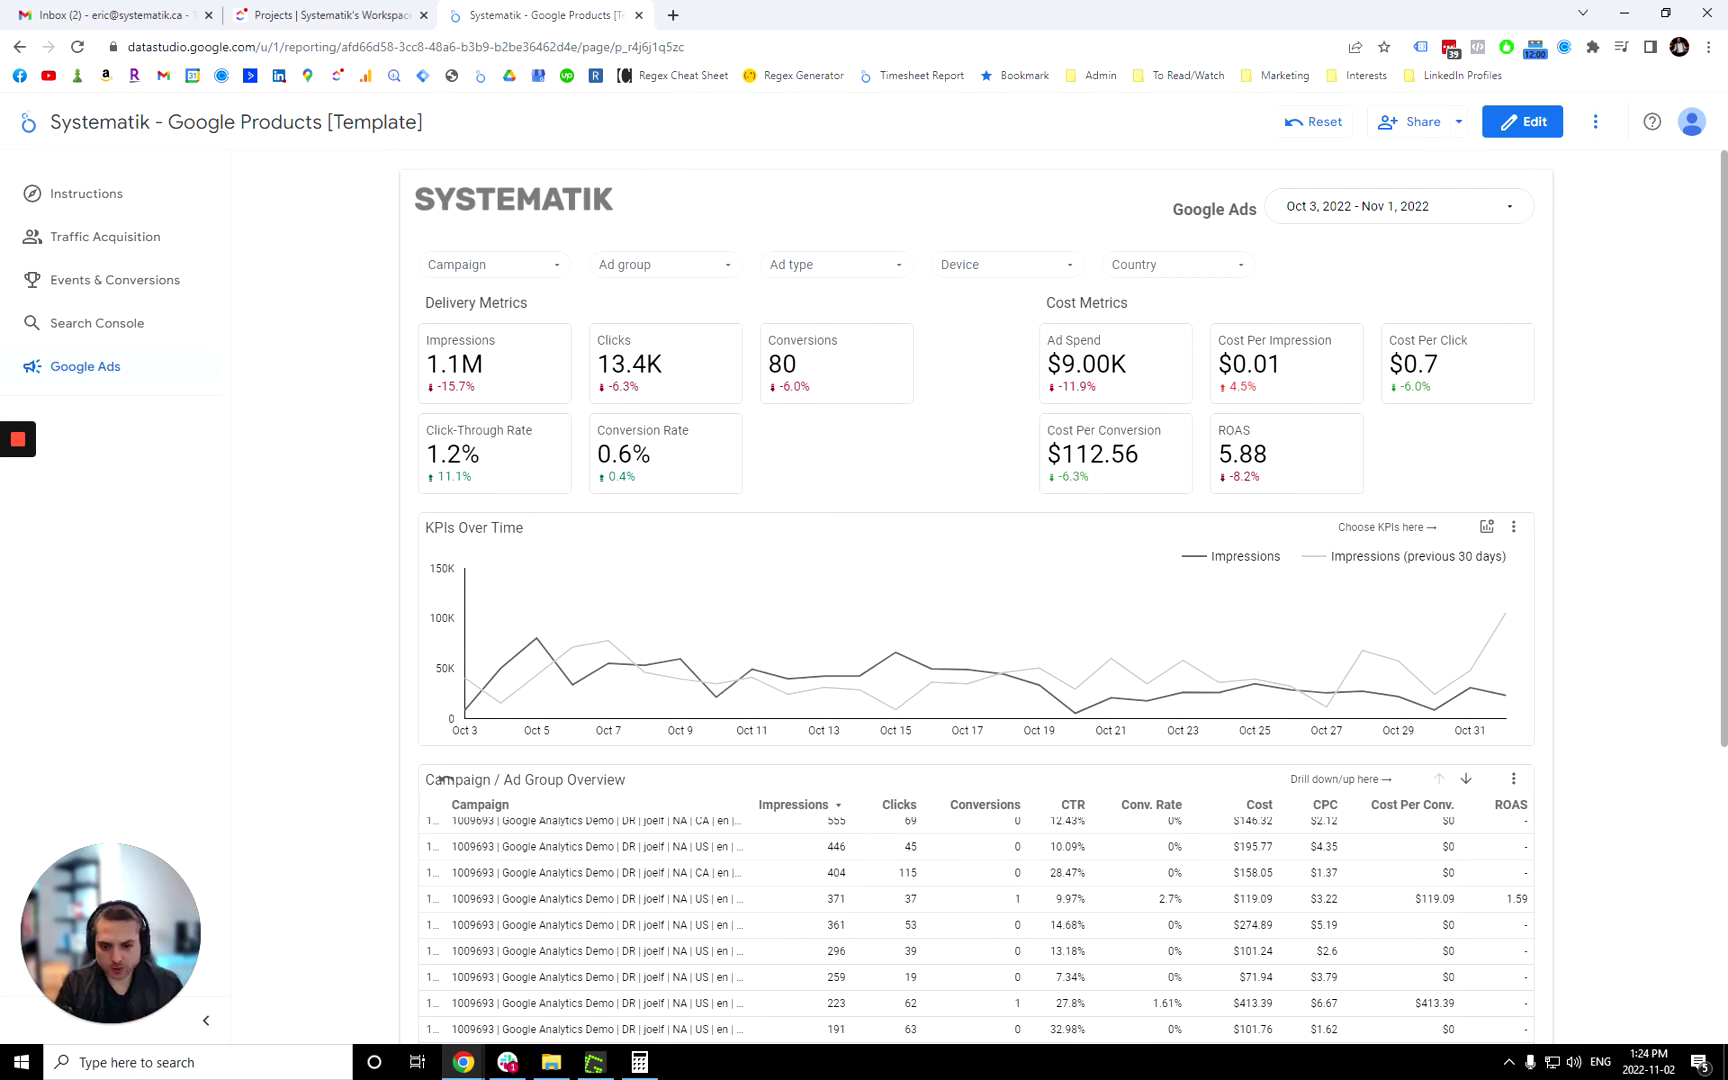
Reset the Google Ads report so the overview table lists 504 ad groups with 1,076,887 impressions.
left_click(1316, 122)
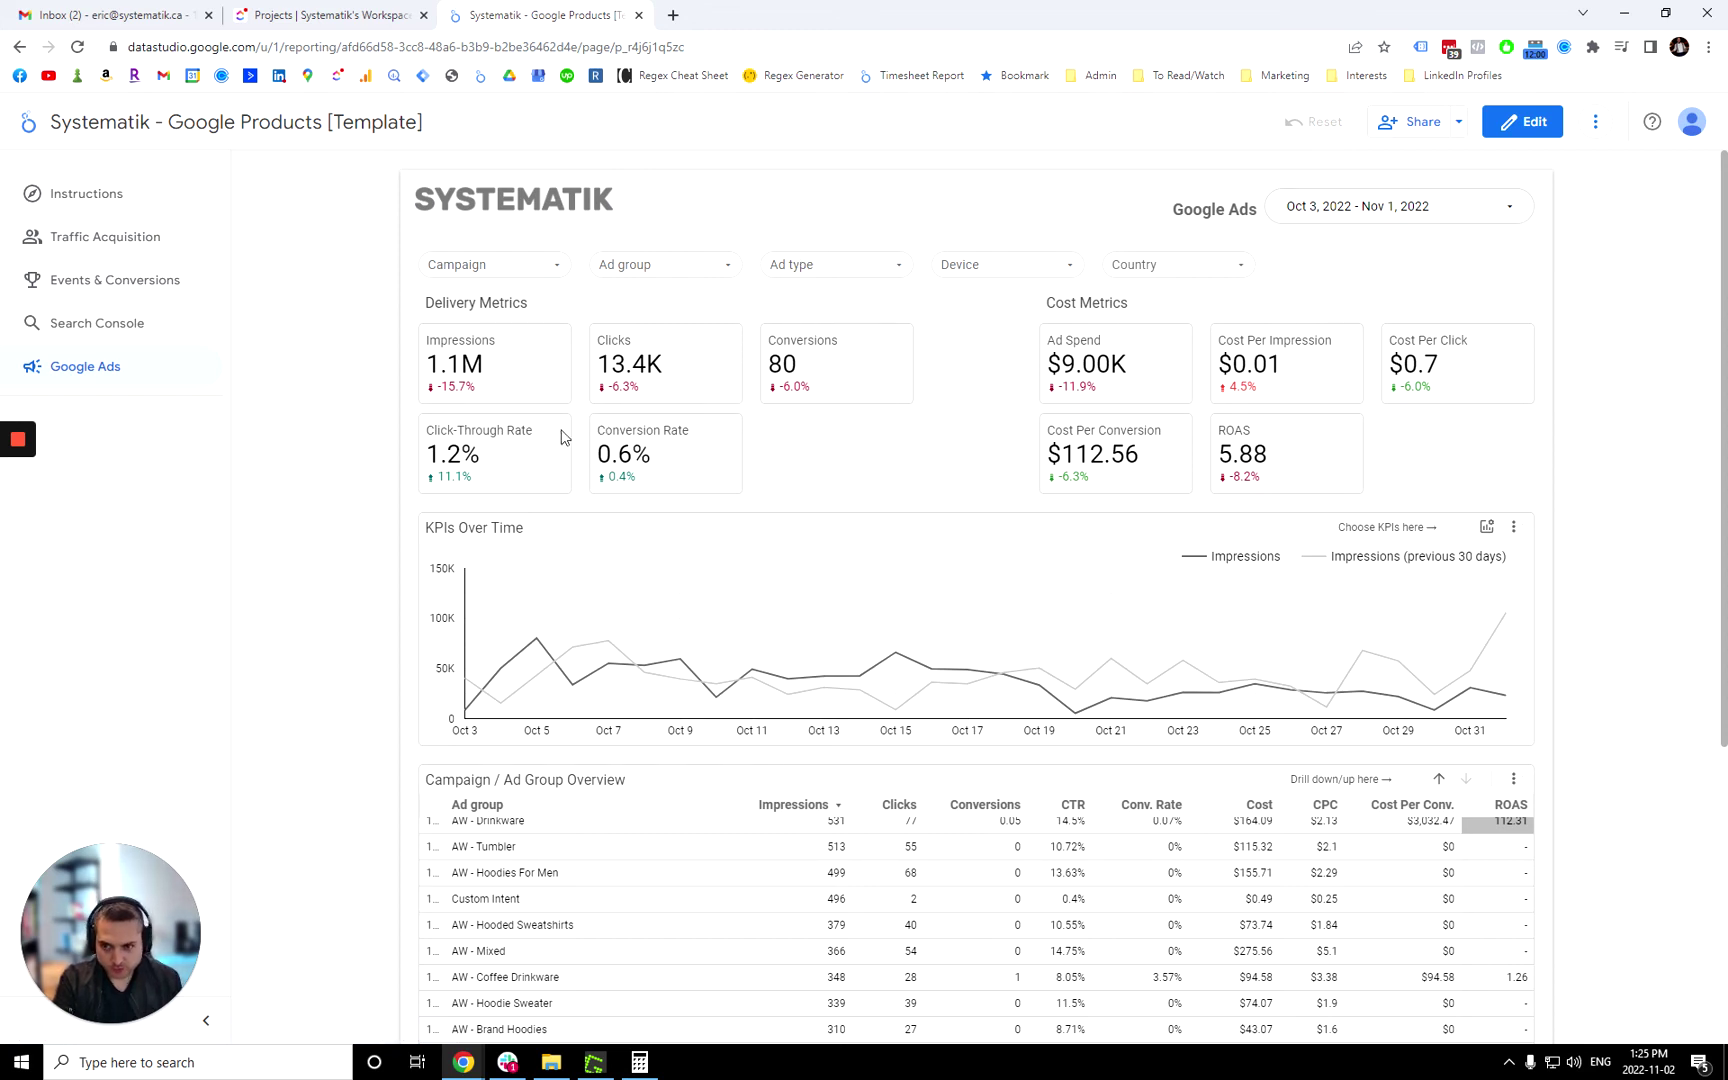
scroll(379, 656, "down", 1)
scroll(380, 656, "down", 3)
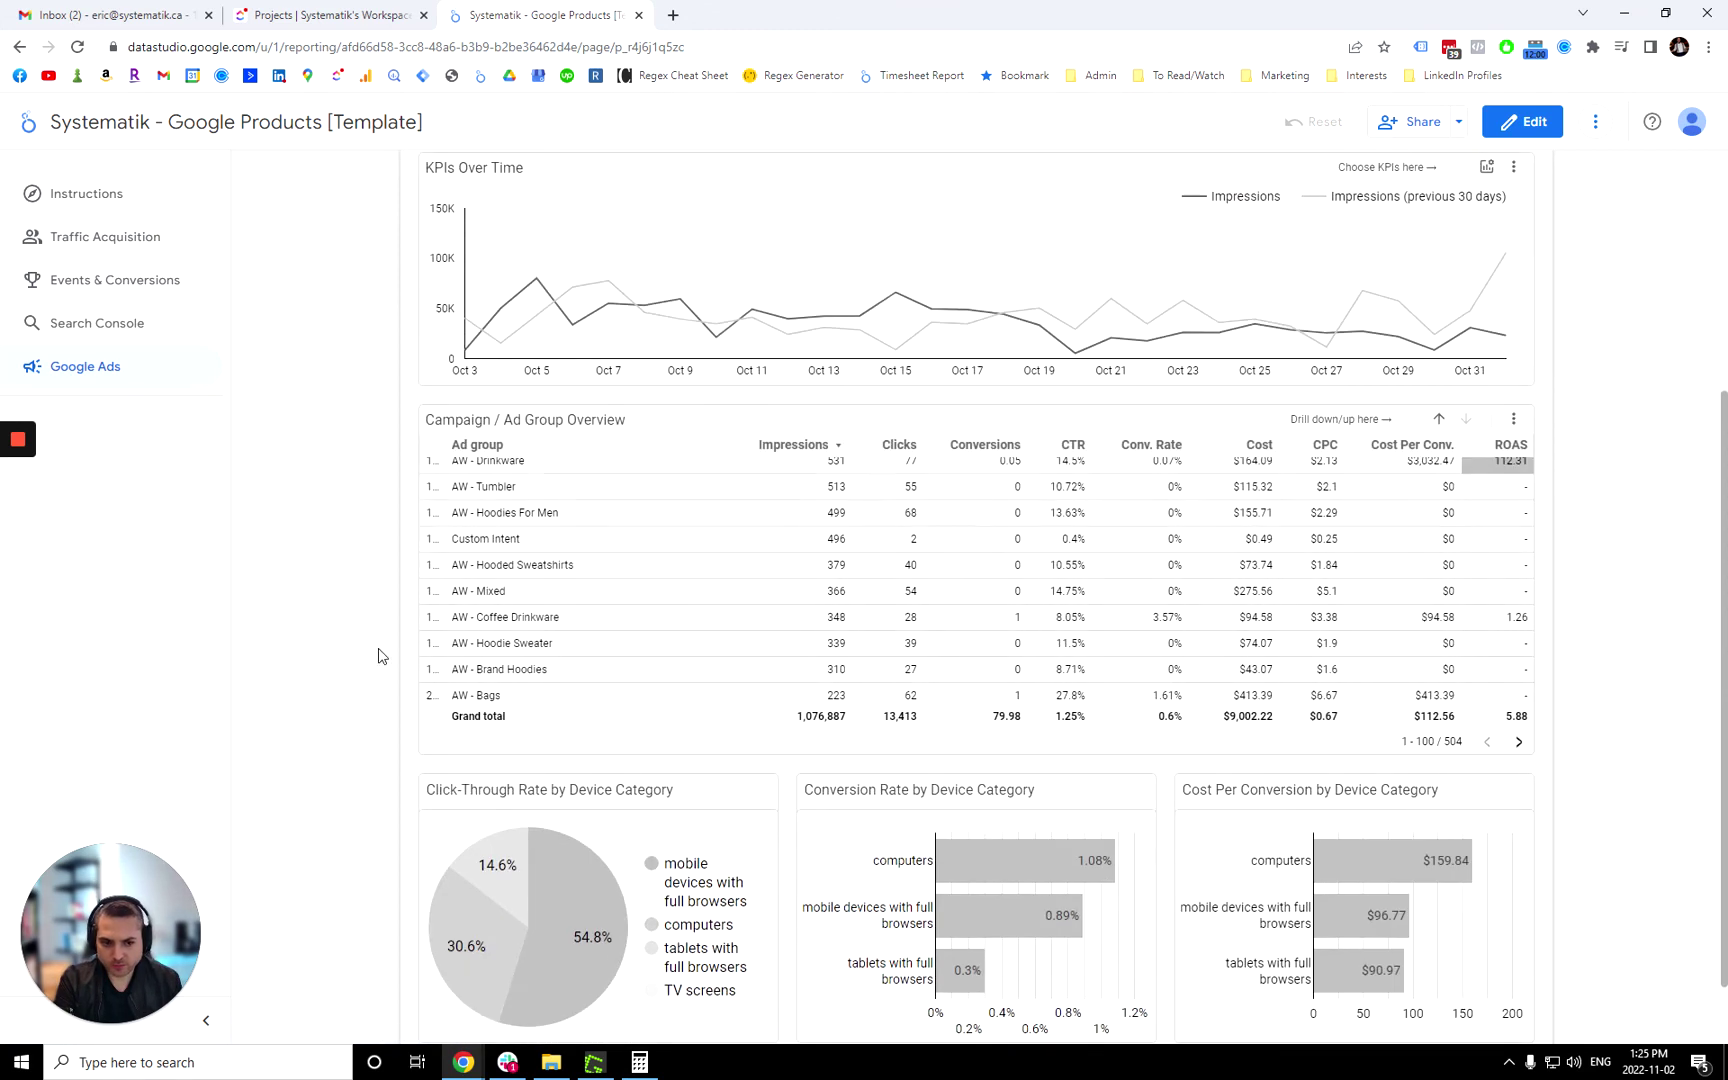
scroll(383, 658, "up", 4)
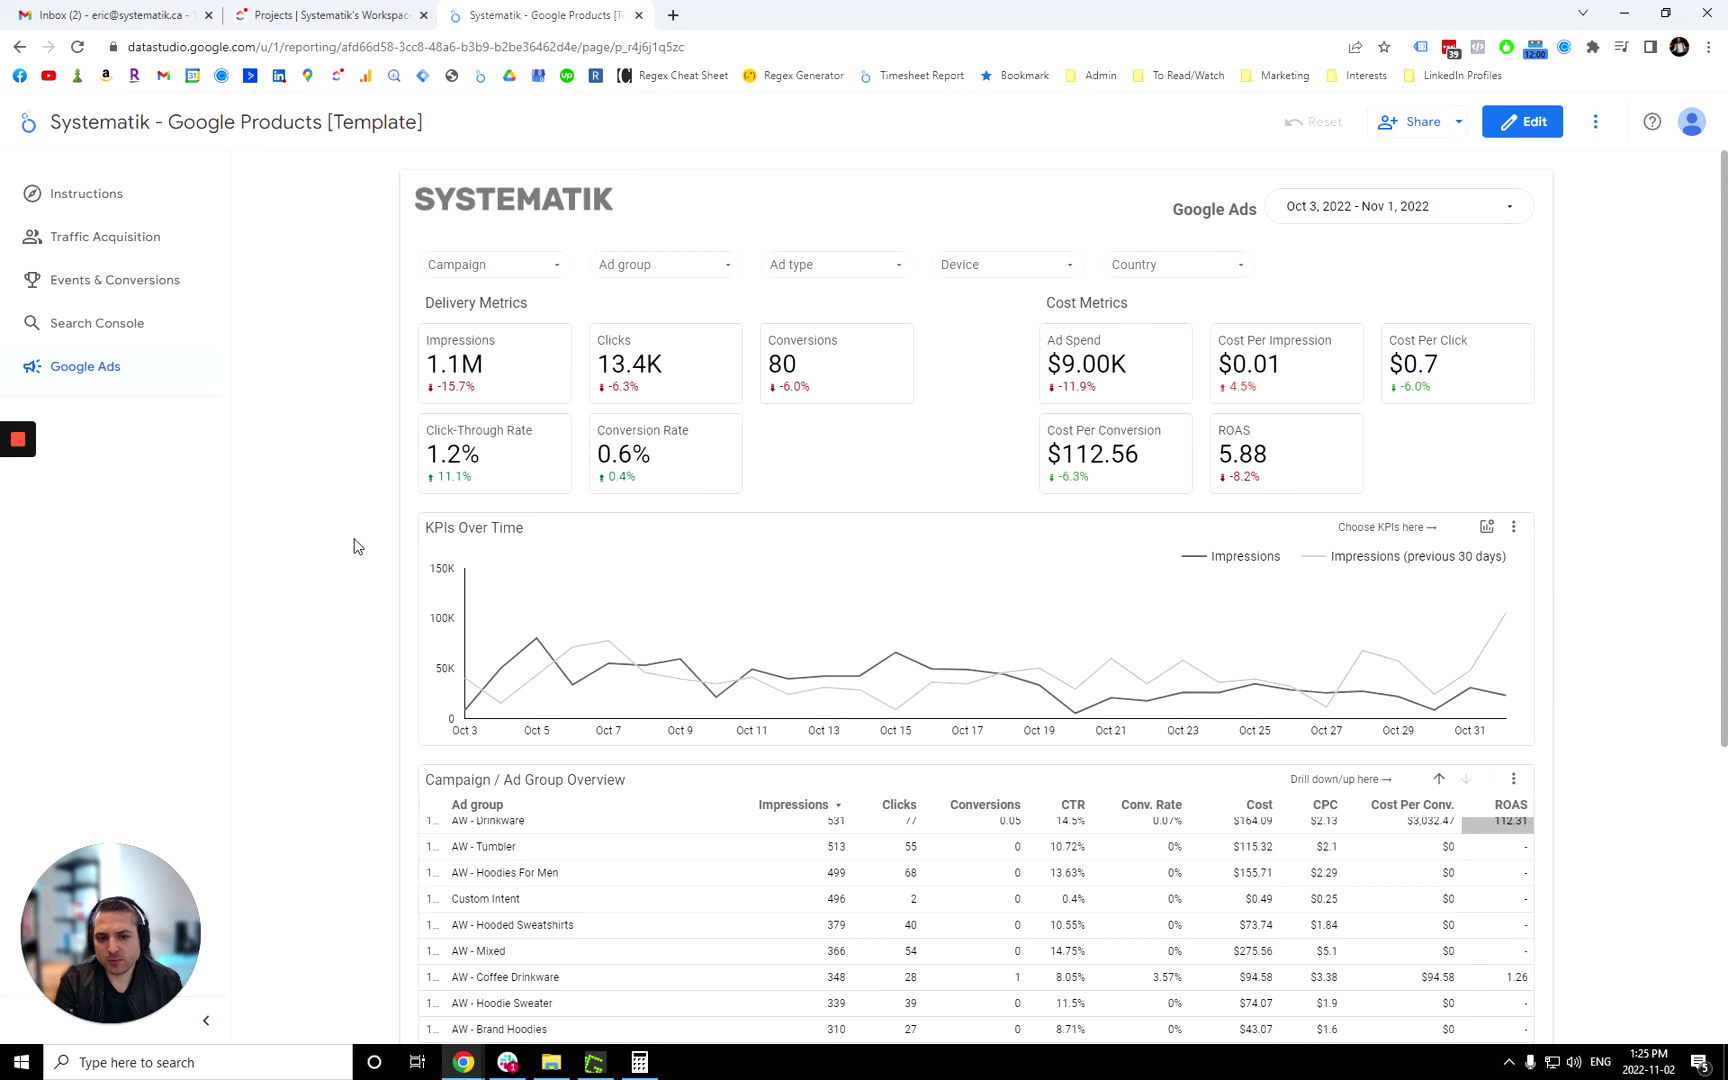
Go to the Instructions page with the welcome video, services list and Free Consultation link.
left_click(104, 208)
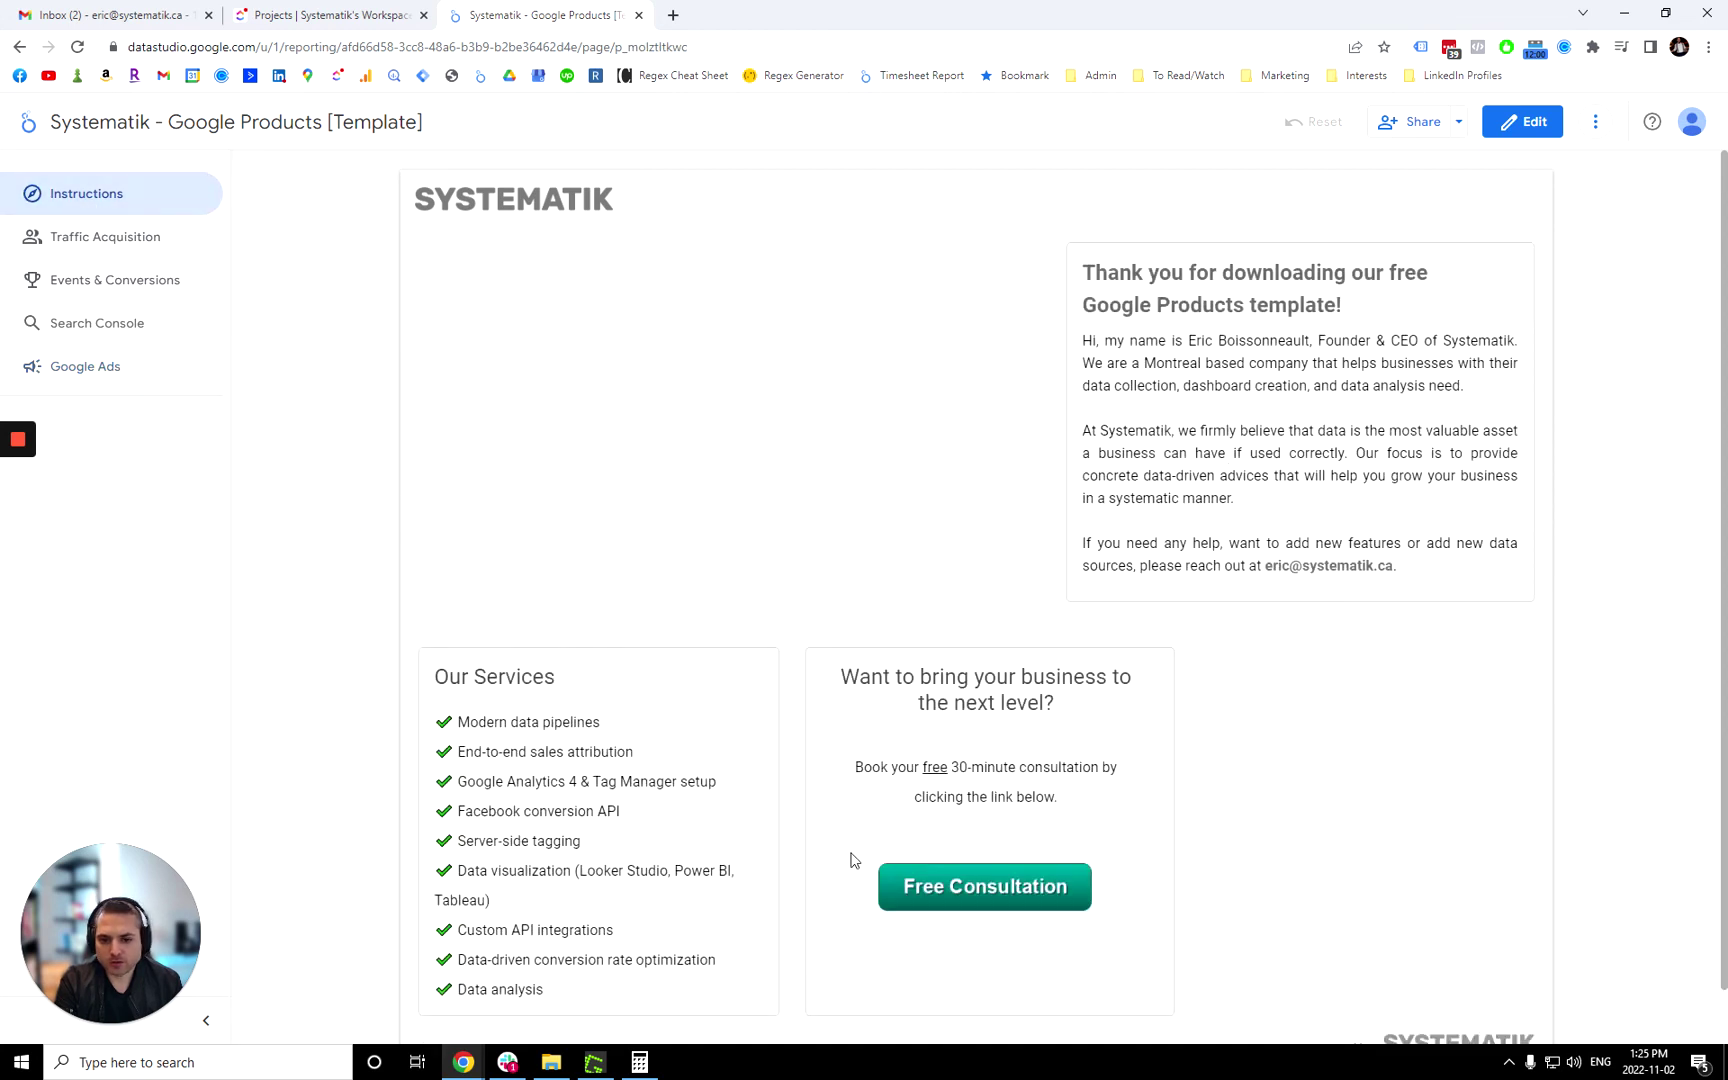